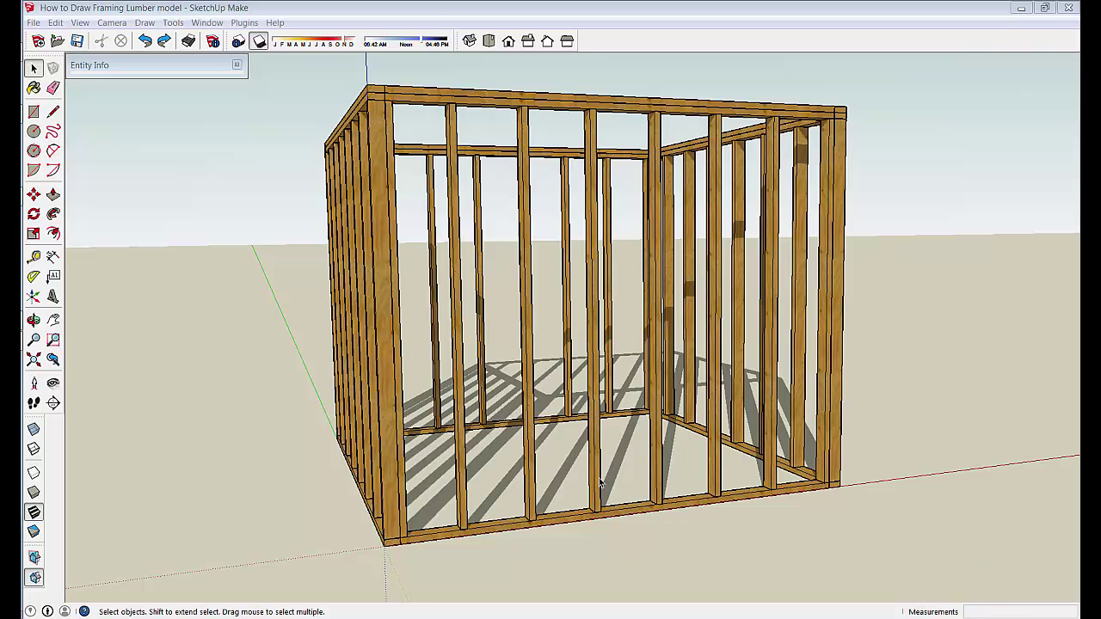
# Step: Turn off the shadows of the framing model
pyautogui.moveTo(601, 484); pyautogui.dragTo(595, 513, button='middle')
pyautogui.moveTo(478, 510); pyautogui.dragTo(486, 492, button='middle')
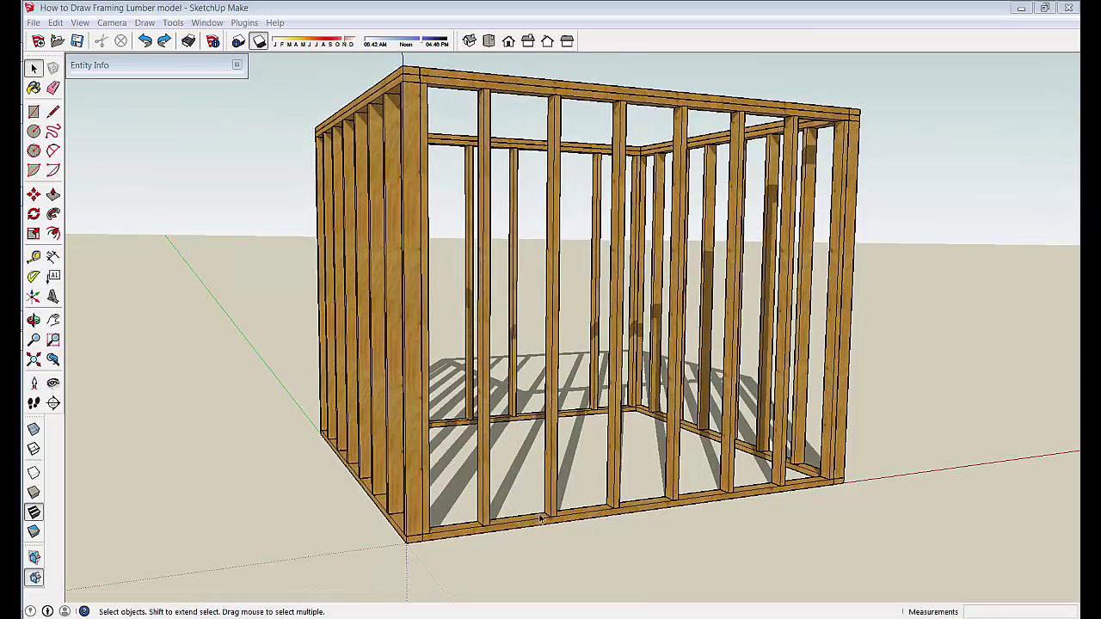
pyautogui.moveTo(564, 516); pyautogui.dragTo(667, 584, button='middle')
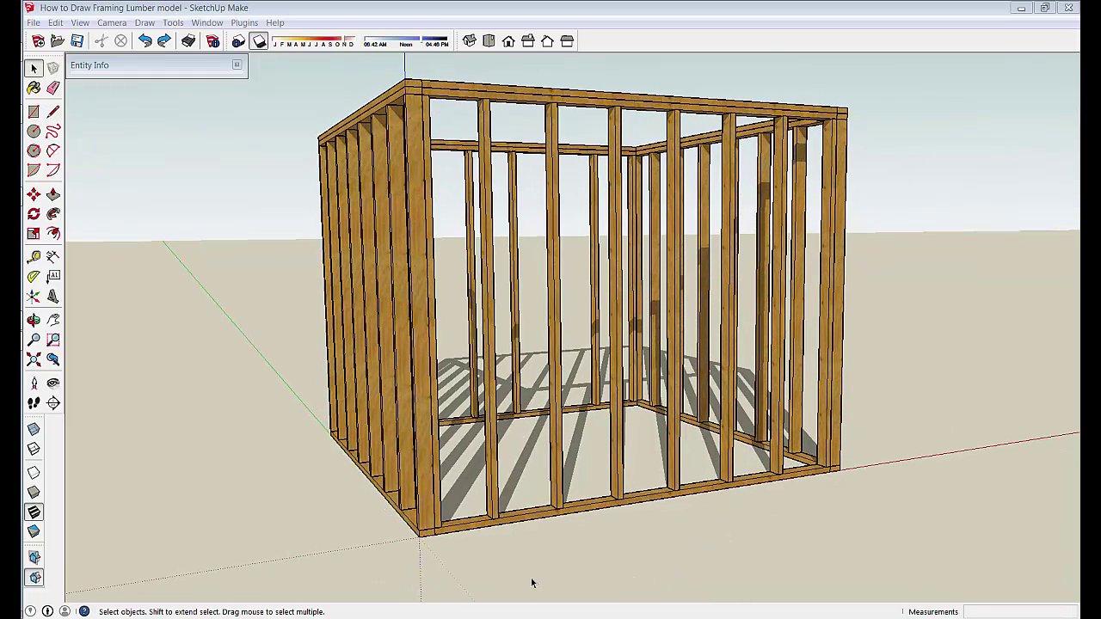
pyautogui.keyDown('shift'); pyautogui.moveTo(530, 578); pyautogui.dragTo(891, 551, button='middle'); pyautogui.keyUp('shift')
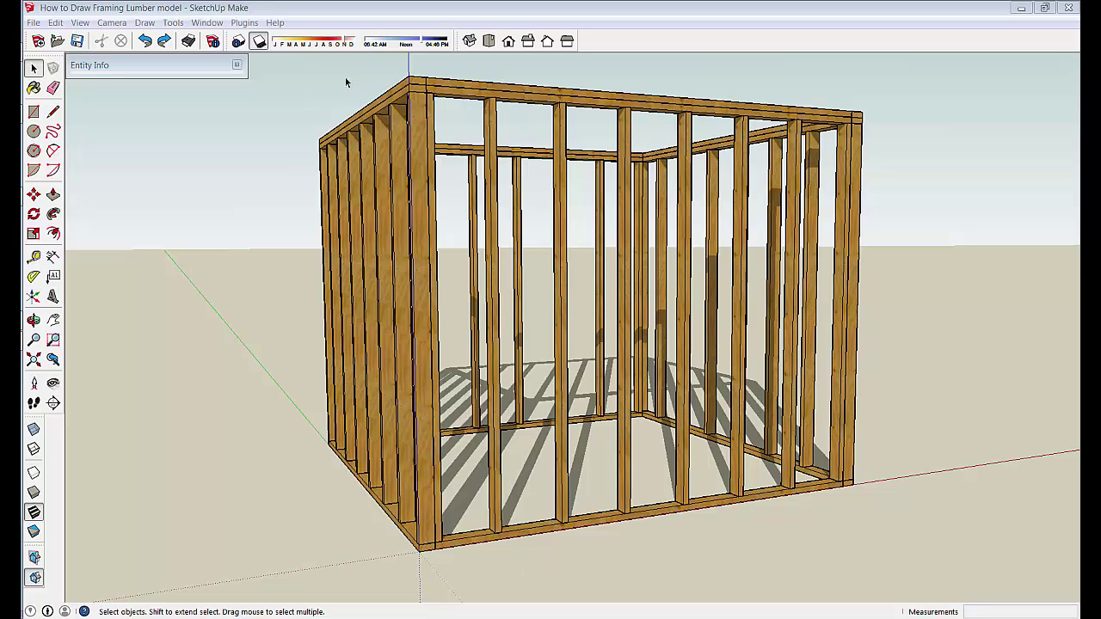
pyautogui.click(258, 42)
# Step: Copy the side board out of the bottom plate group and paste it in place outside the group
pyautogui.scroll(3, 641, 524)
pyautogui.moveTo(642, 524); pyautogui.dragTo(486, 524, button='middle')
pyautogui.scroll(3, 477, 529)
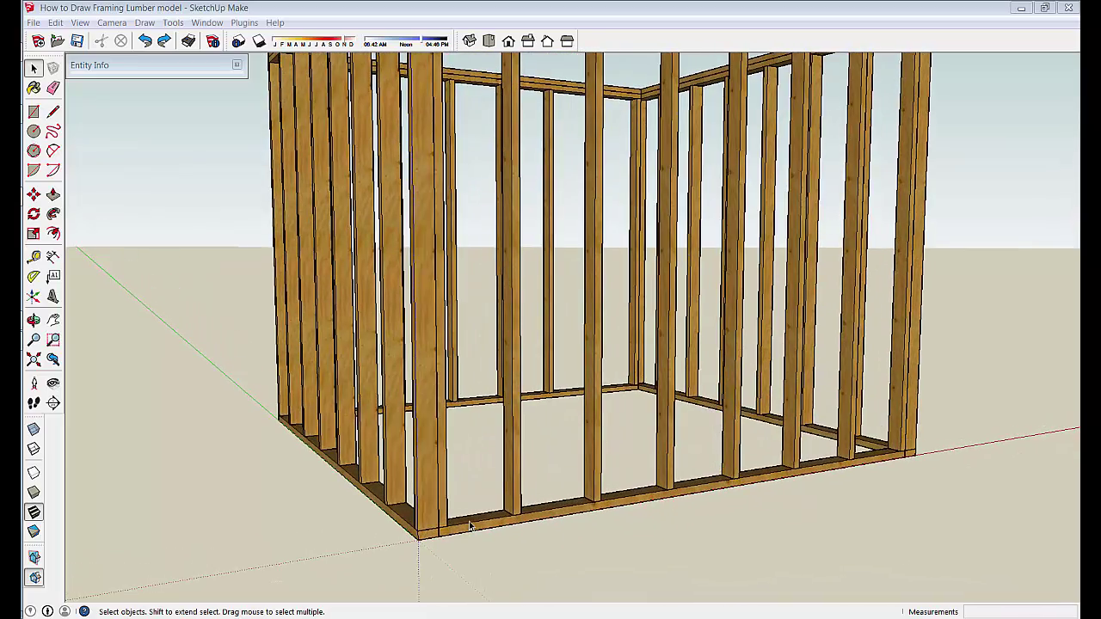
pyautogui.scroll(2, 472, 526)
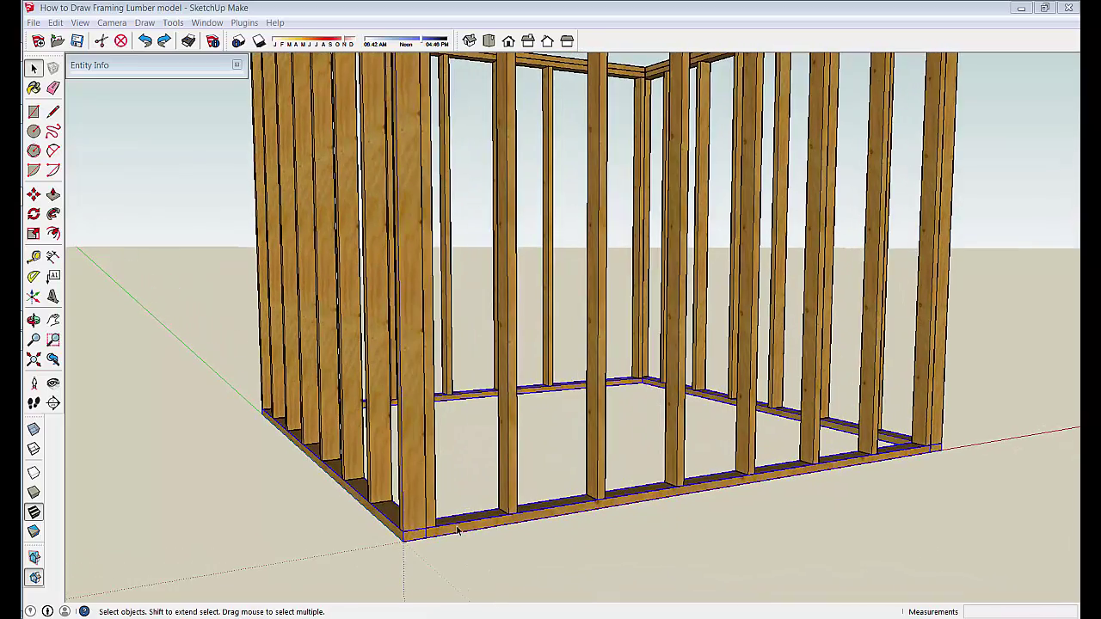
pyautogui.click(458, 530)
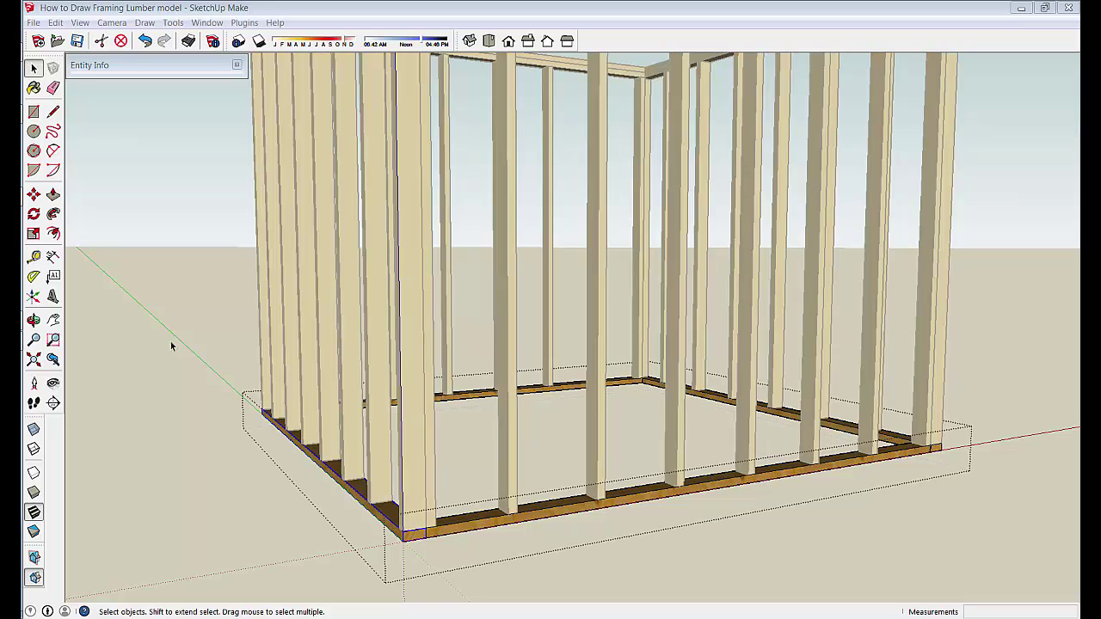
pyautogui.click(668, 571)
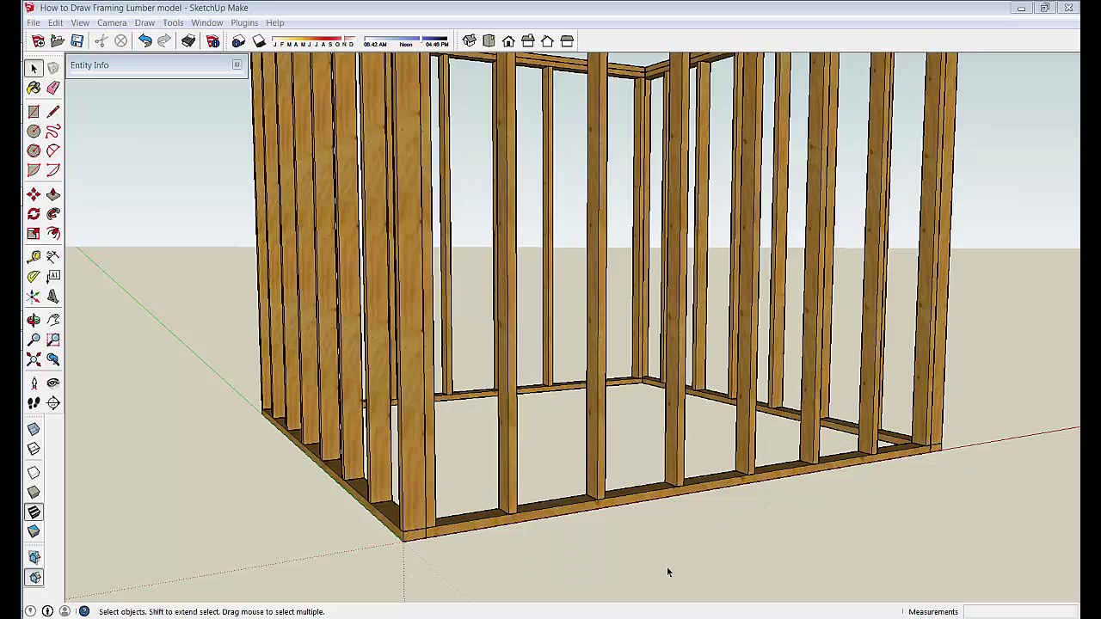
pyautogui.click(55, 22)
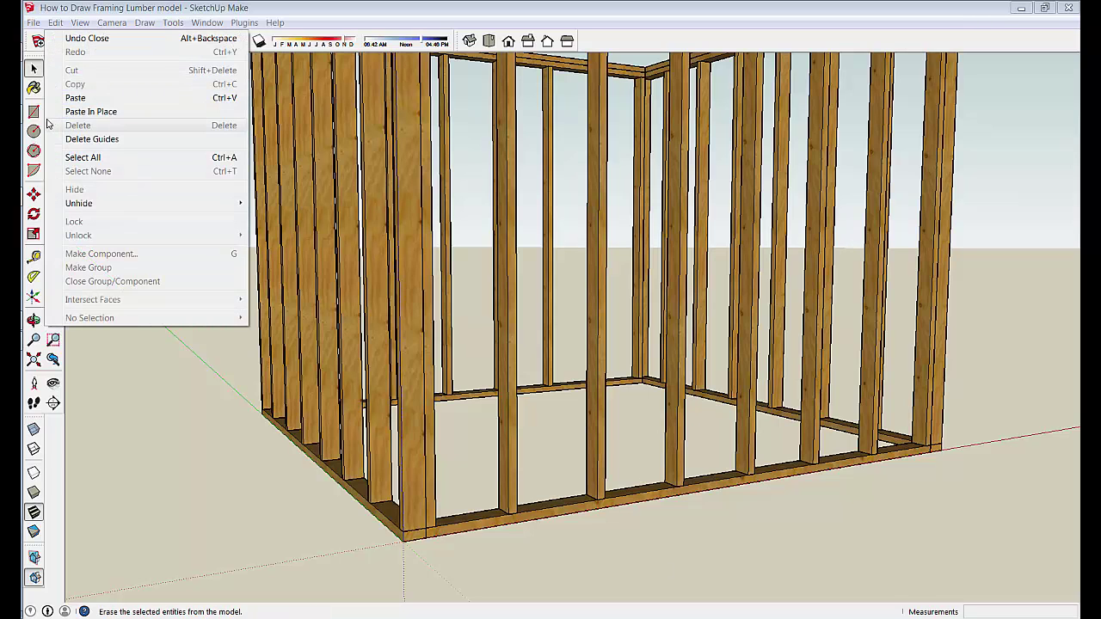
pyautogui.click(86, 111)
pyautogui.keyDown('shift'); pyautogui.moveTo(365, 588); pyautogui.dragTo(362, 490, button='middle'); pyautogui.keyUp('shift')
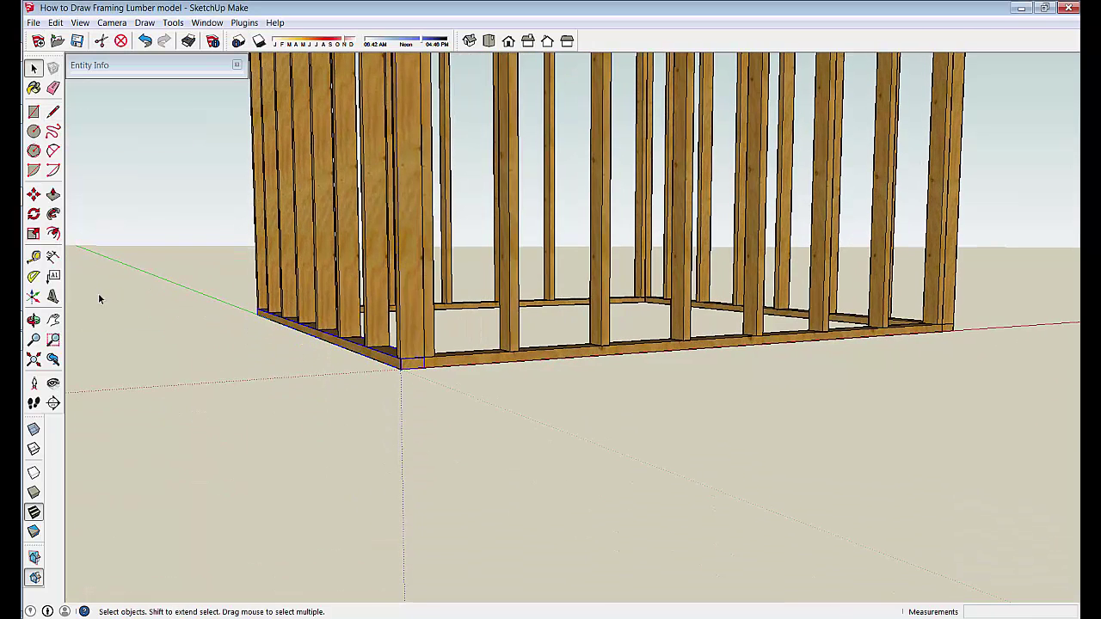
# Step: Rotate the pasted plate board 90 degrees about its lower front corner so it stands on edge below the wall
pyautogui.click(33, 213)
pyautogui.scroll(5, 521, 491)
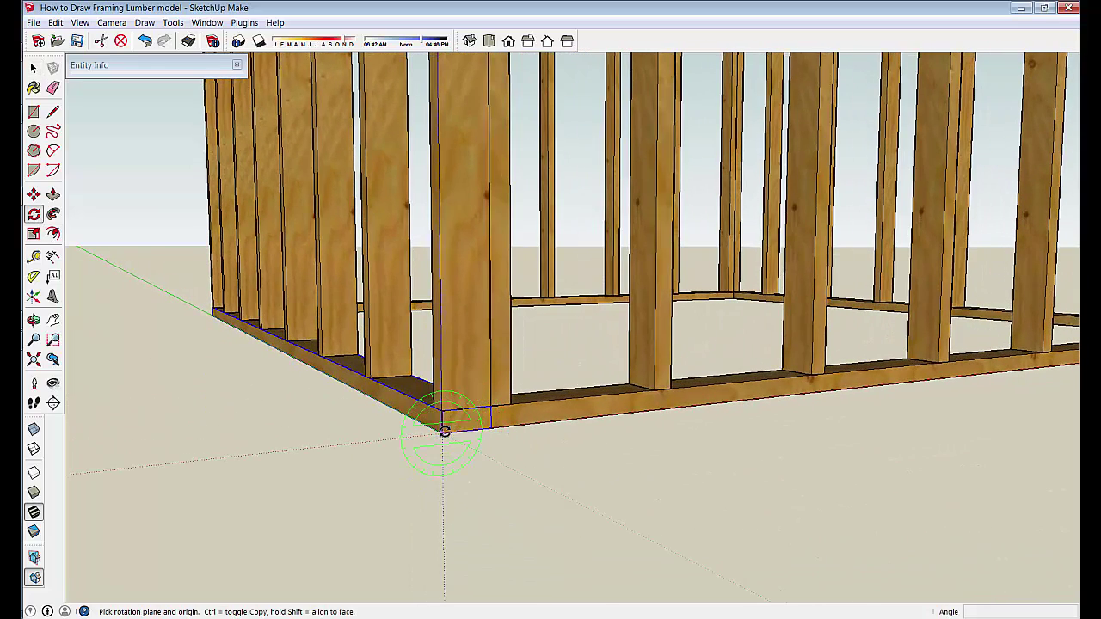
pyautogui.moveTo(442, 420); pyautogui.dragTo(444, 417)
pyautogui.click(444, 417)
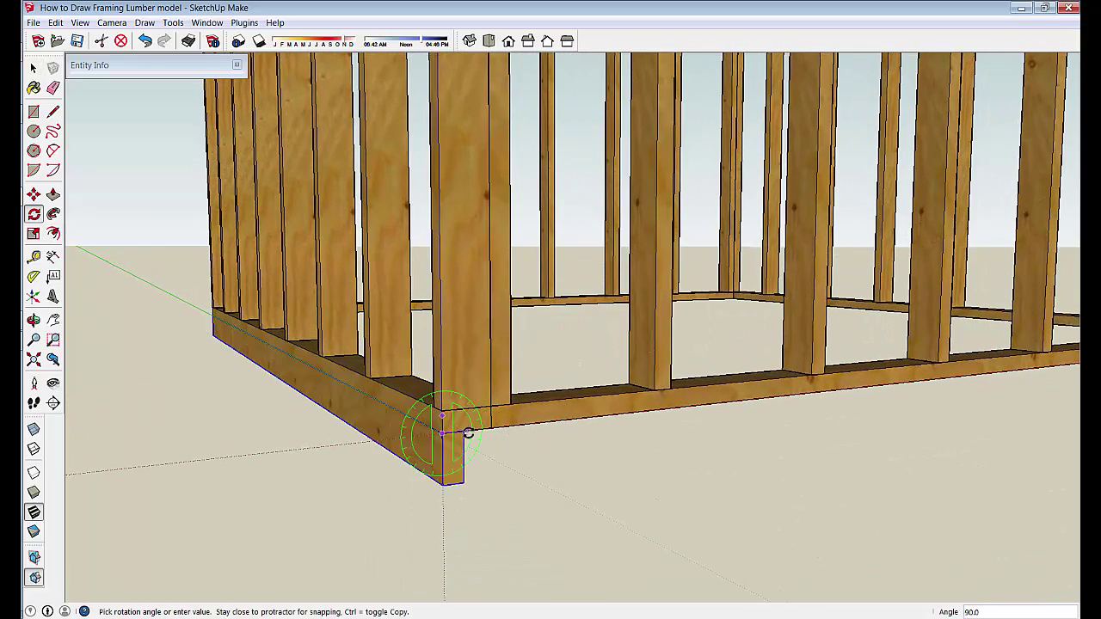
pyautogui.click(469, 432)
pyautogui.click(469, 433)
pyautogui.press('space')
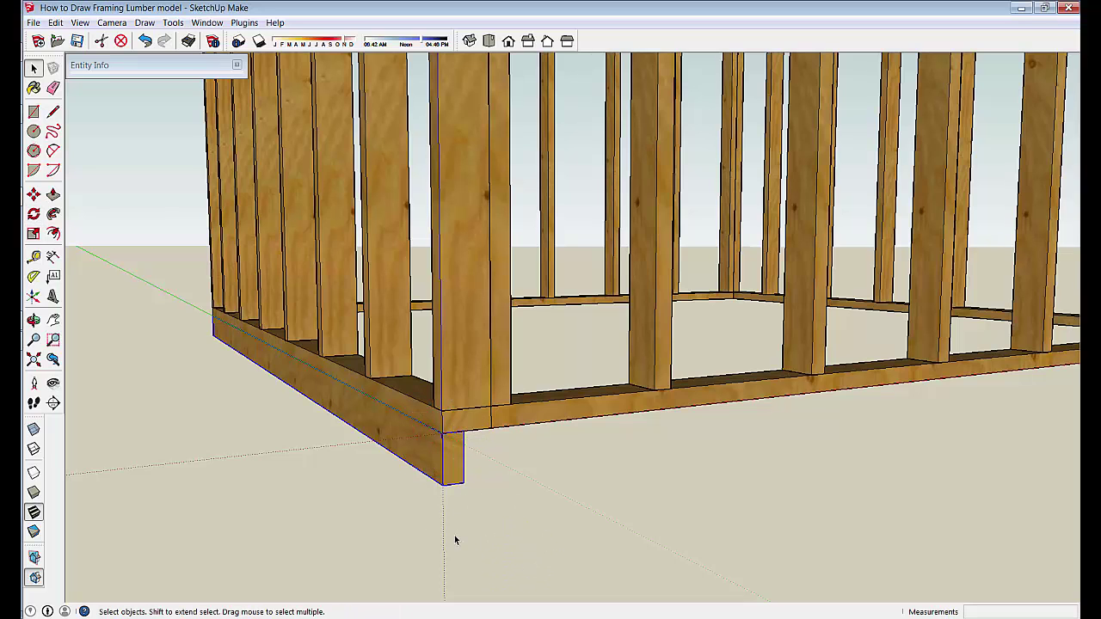
# Step: Move the rotated board straight down, clear of the wall frame
pyautogui.press('m')
pyautogui.scroll(-1, 443, 485)
pyautogui.keyDown('shift'); pyautogui.moveTo(443, 485); pyautogui.dragTo(454, 442, button='middle'); pyautogui.keyUp('shift')
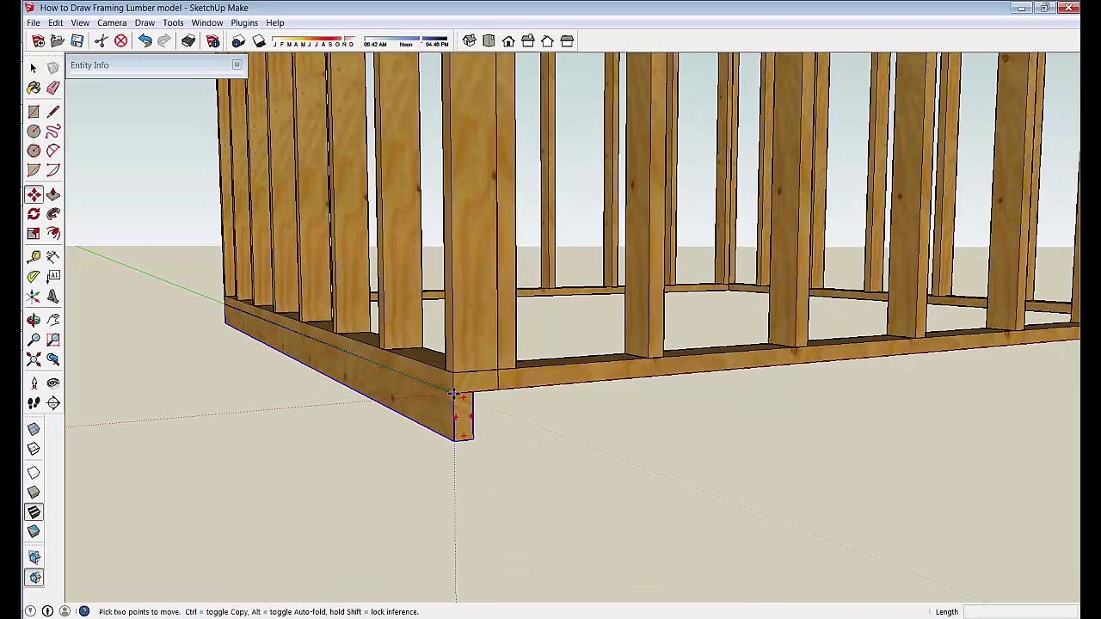
pyautogui.click(457, 399)
pyautogui.click(460, 466)
pyautogui.press('space')
# Step: Open the separated board for editing, pull its bottom face down 2" with Push/Pull, and close it
pyautogui.moveTo(463, 238); pyautogui.dragTo(413, 444, button='middle')
pyautogui.moveTo(328, 467); pyautogui.dragTo(450, 435, button='middle')
pyautogui.moveTo(324, 410); pyautogui.dragTo(112, 258, button='middle')
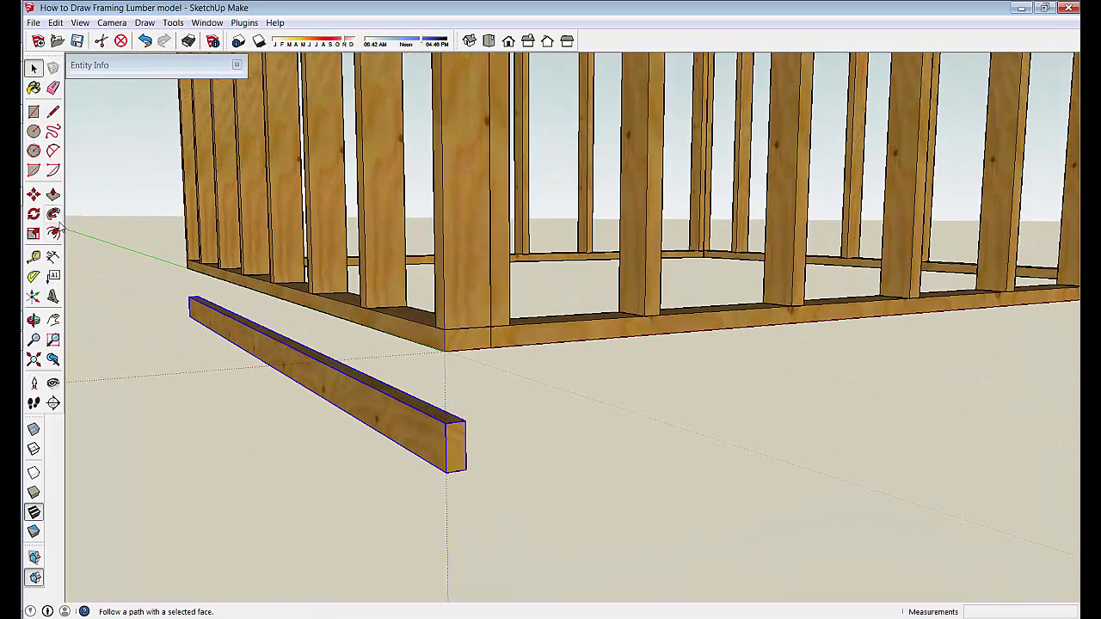
pyautogui.moveTo(278, 418); pyautogui.dragTo(439, 421, button='middle')
pyautogui.doubleClick(440, 420)
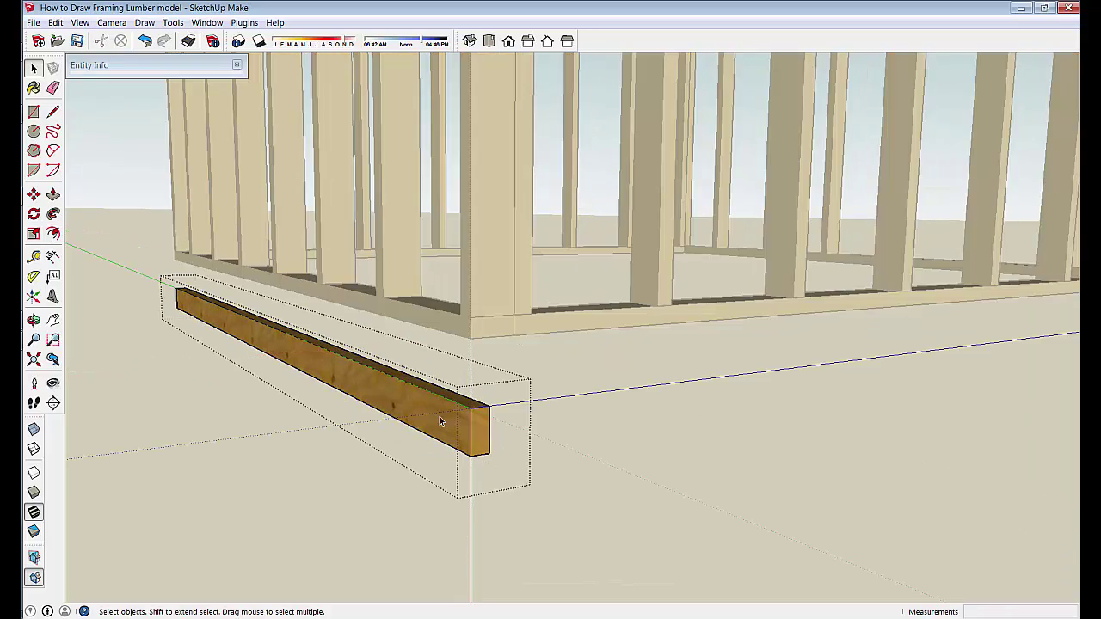
pyautogui.click(53, 195)
pyautogui.moveTo(361, 413); pyautogui.dragTo(439, 391, button='middle')
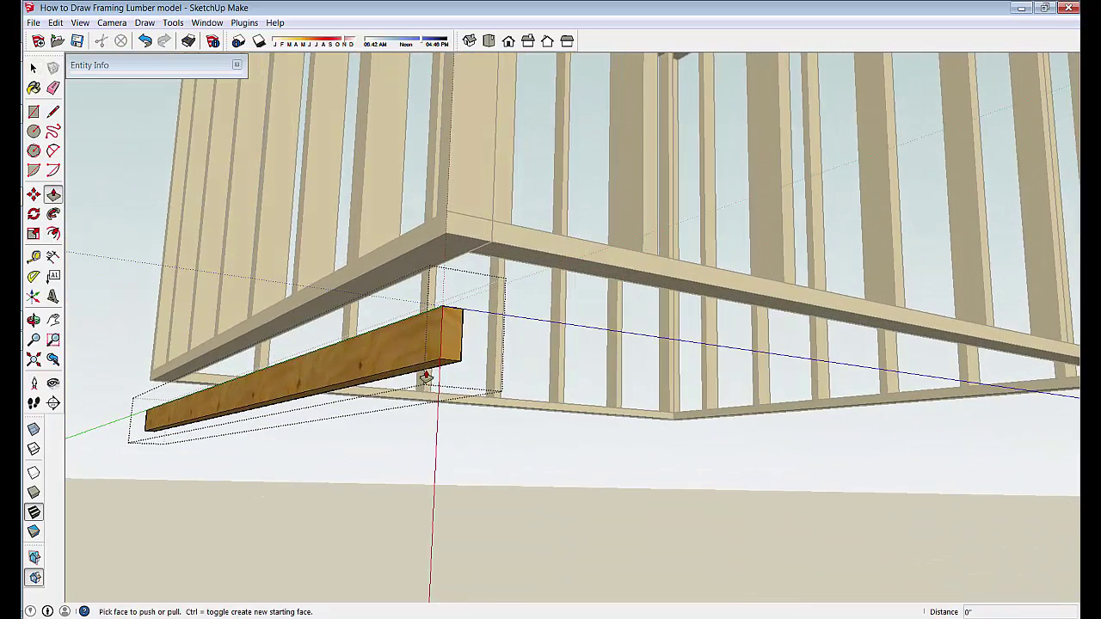
pyautogui.moveTo(425, 376); pyautogui.dragTo(424, 405)
pyautogui.write('2')
pyautogui.press('Return')
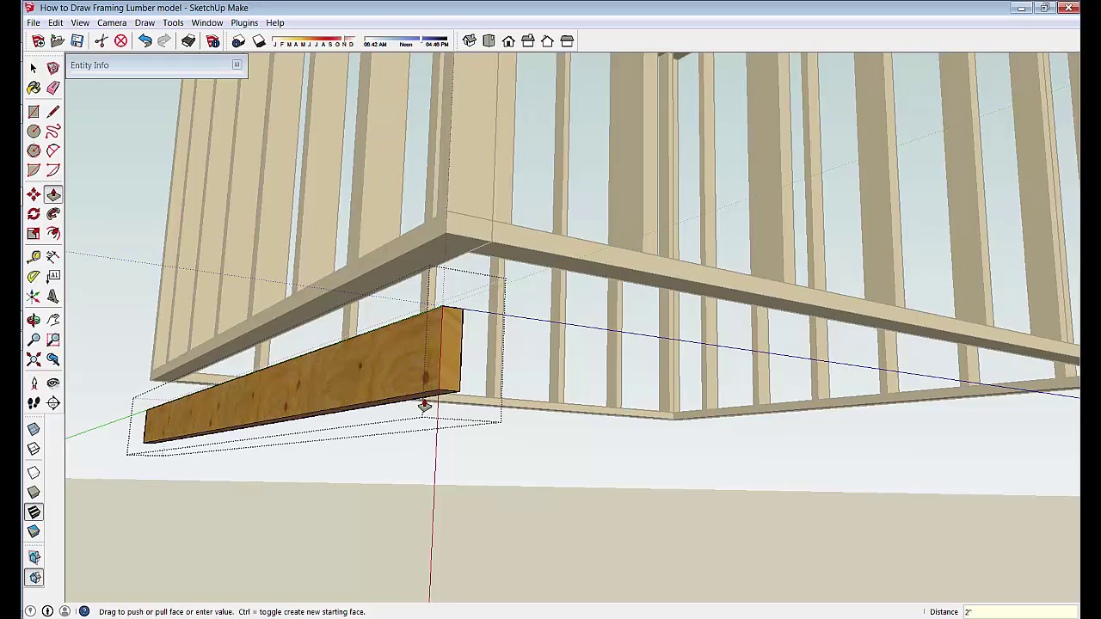
pyautogui.moveTo(424, 405); pyautogui.dragTo(506, 459, button='middle')
pyautogui.press('space')
pyautogui.click(566, 505)
# Step: Copy the deepened board 10" along the red axis
pyautogui.moveTo(567, 510); pyautogui.dragTo(422, 334, button='middle')
pyautogui.click(422, 334)
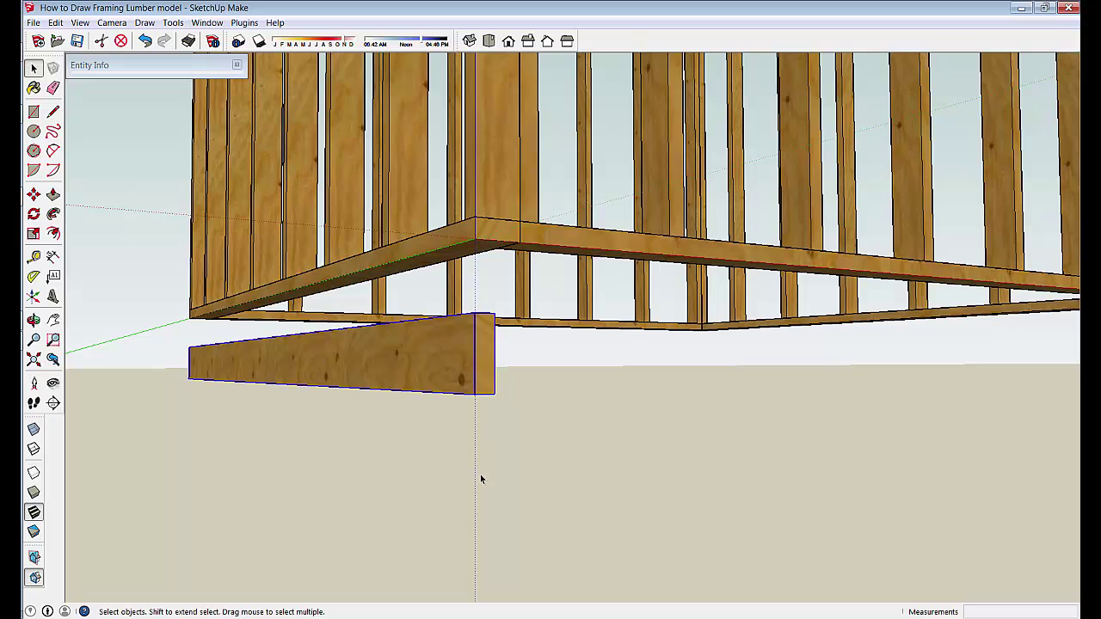
pyautogui.press('m')
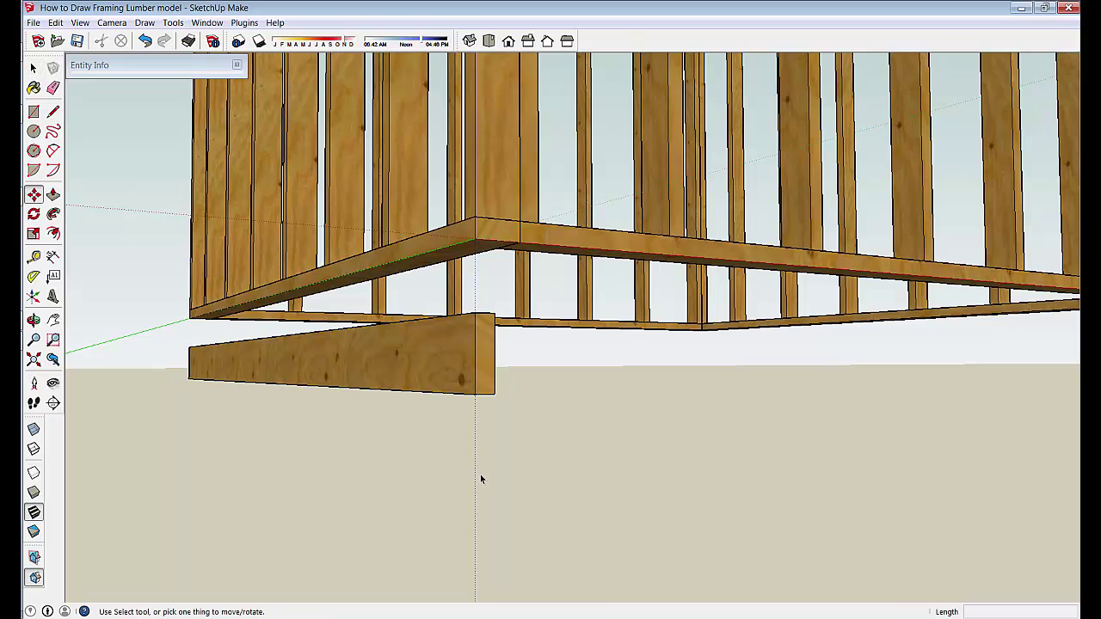
pyautogui.moveTo(494, 403); pyautogui.dragTo(353, 456, button='middle')
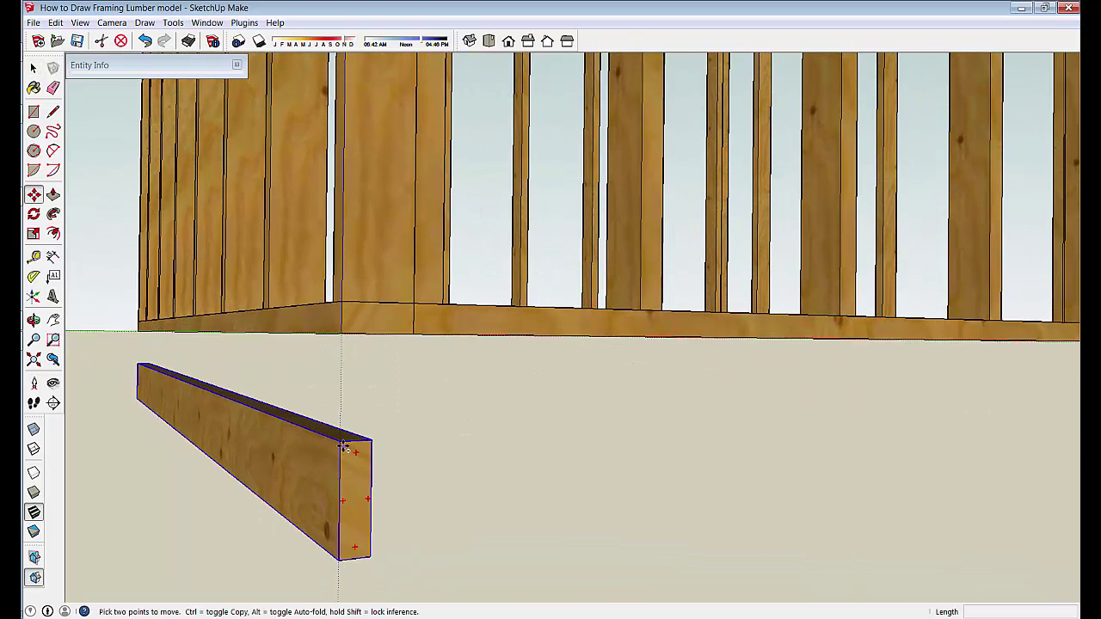
pyautogui.press('ctrl')
pyautogui.click(340, 443)
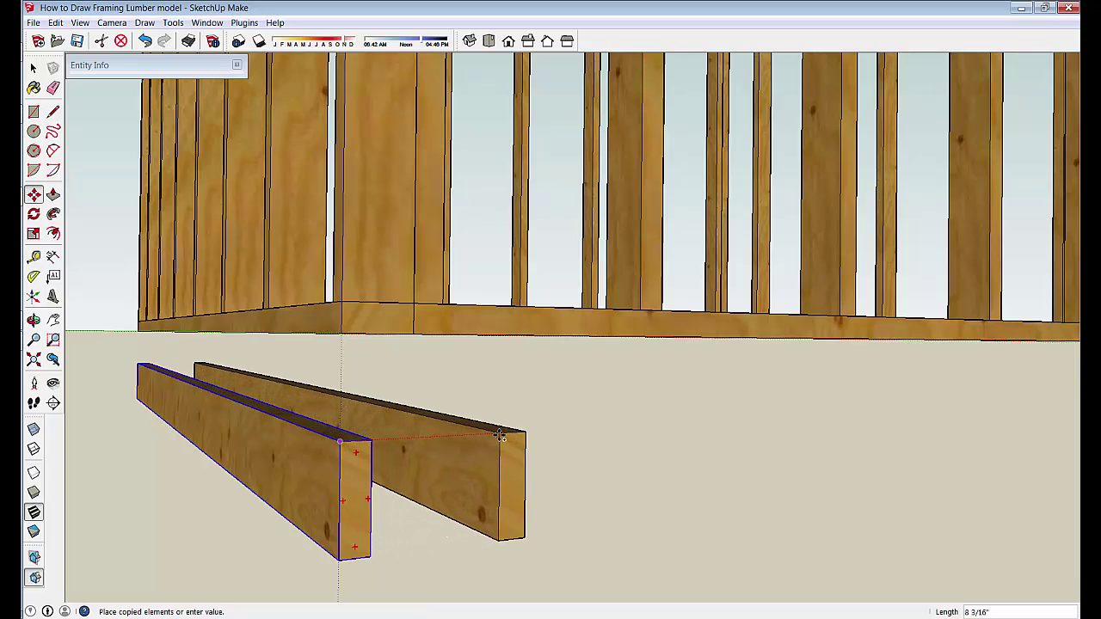
pyautogui.click(535, 428)
pyautogui.write('10')
pyautogui.press('Return')
pyautogui.moveTo(531, 426); pyautogui.dragTo(722, 540, button='middle')
pyautogui.press('space')
pyautogui.click(679, 517)
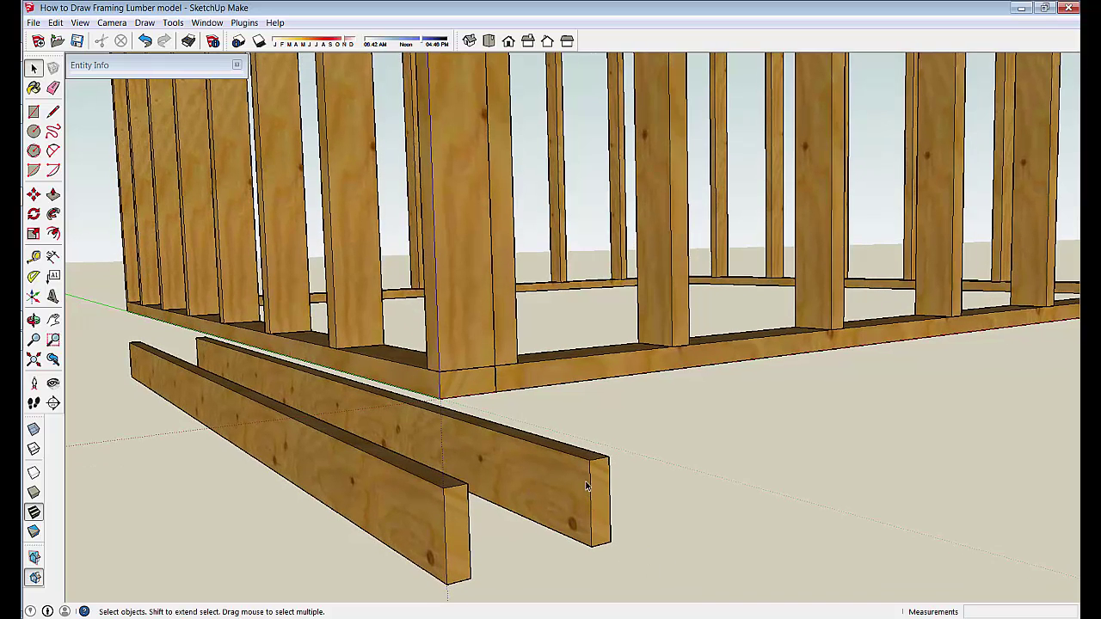
# Step: Open the copied board for editing and extend its far end by 2' with Push/Pull
pyautogui.moveTo(577, 466); pyautogui.dragTo(580, 442, button='middle')
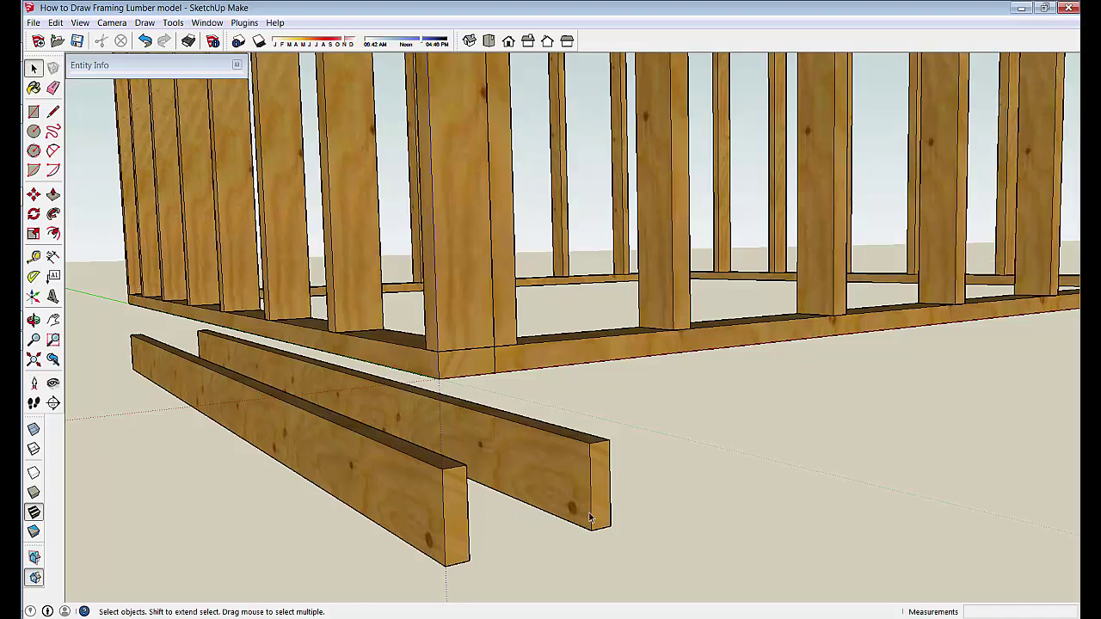
pyautogui.scroll(-2, 550, 344)
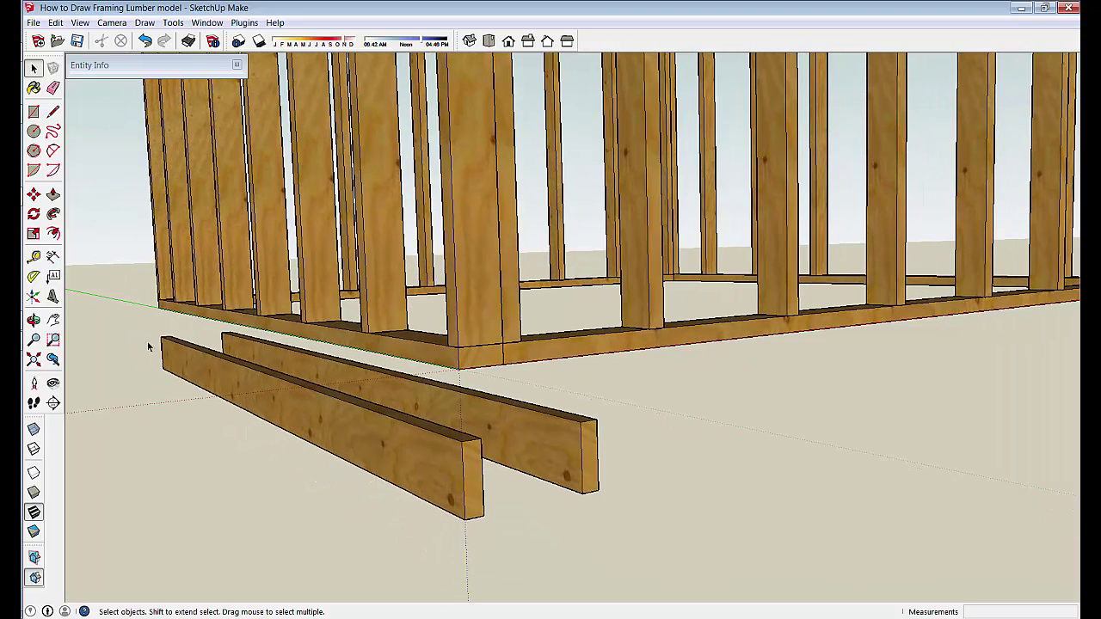
pyautogui.doubleClick(534, 466)
pyautogui.scroll(-2, 36, 261)
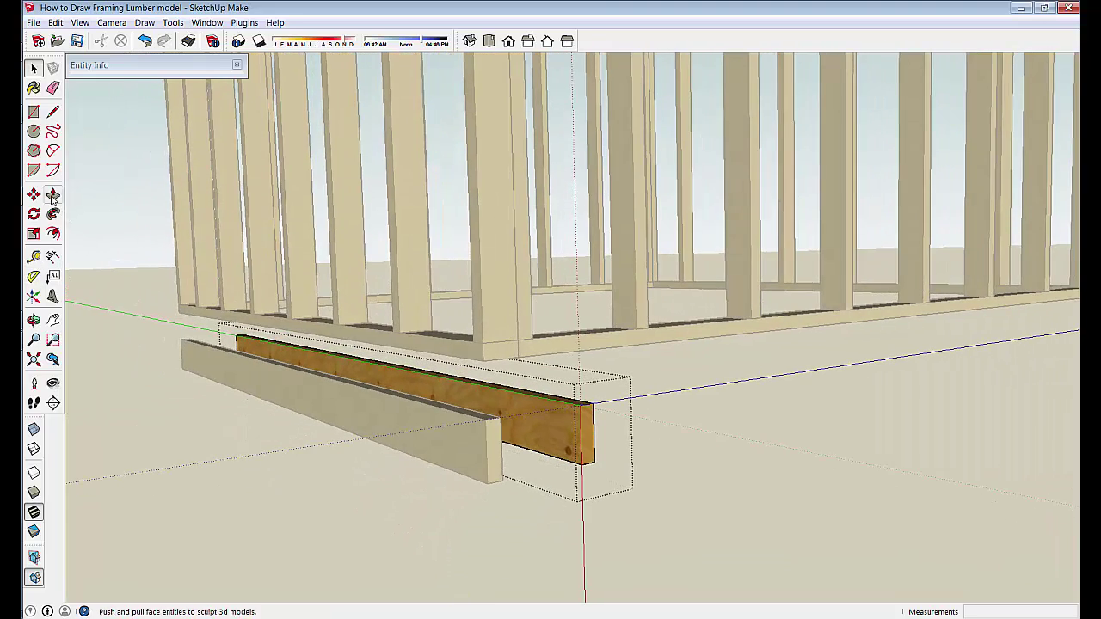
pyautogui.click(52, 198)
pyautogui.scroll(-1, 491, 496)
pyautogui.moveTo(530, 400); pyautogui.dragTo(309, 437, button='middle')
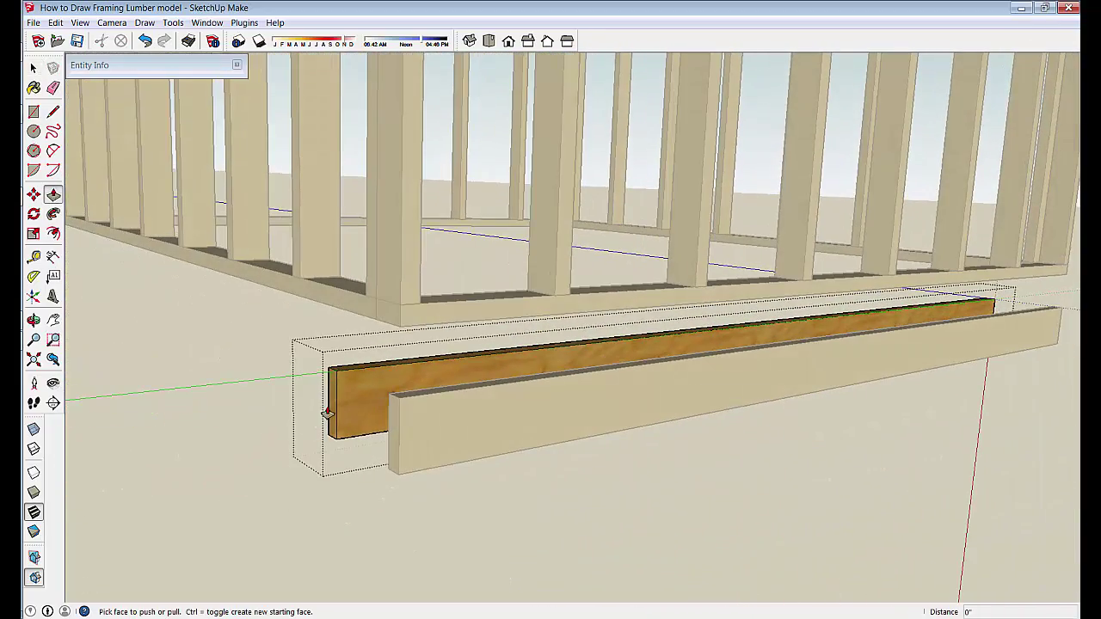
pyautogui.moveTo(333, 406); pyautogui.dragTo(133, 474)
pyautogui.scroll(-1, 134, 474)
pyautogui.scroll(-1, 134, 474)
pyautogui.write("2'")
pyautogui.press('Return')
pyautogui.moveTo(133, 474); pyautogui.dragTo(250, 463, button='middle')
pyautogui.press('space')
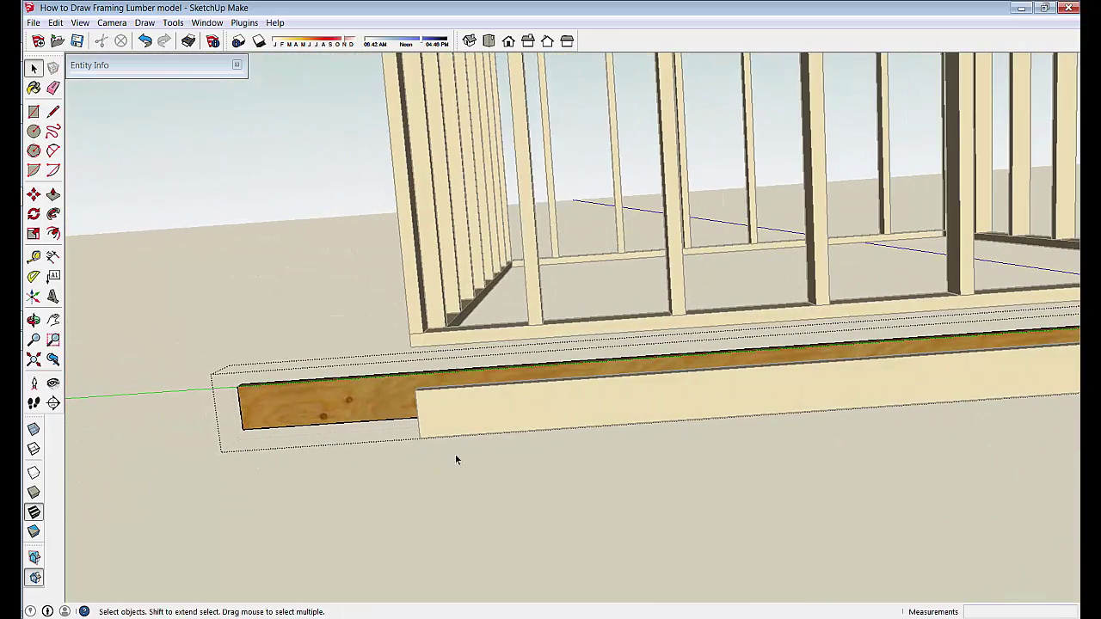
# Step: Try to lengthen the copied board by moving the selected face at its near end outward
pyautogui.moveTo(454, 454); pyautogui.dragTo(751, 339, button='middle')
pyautogui.doubleClick(752, 340)
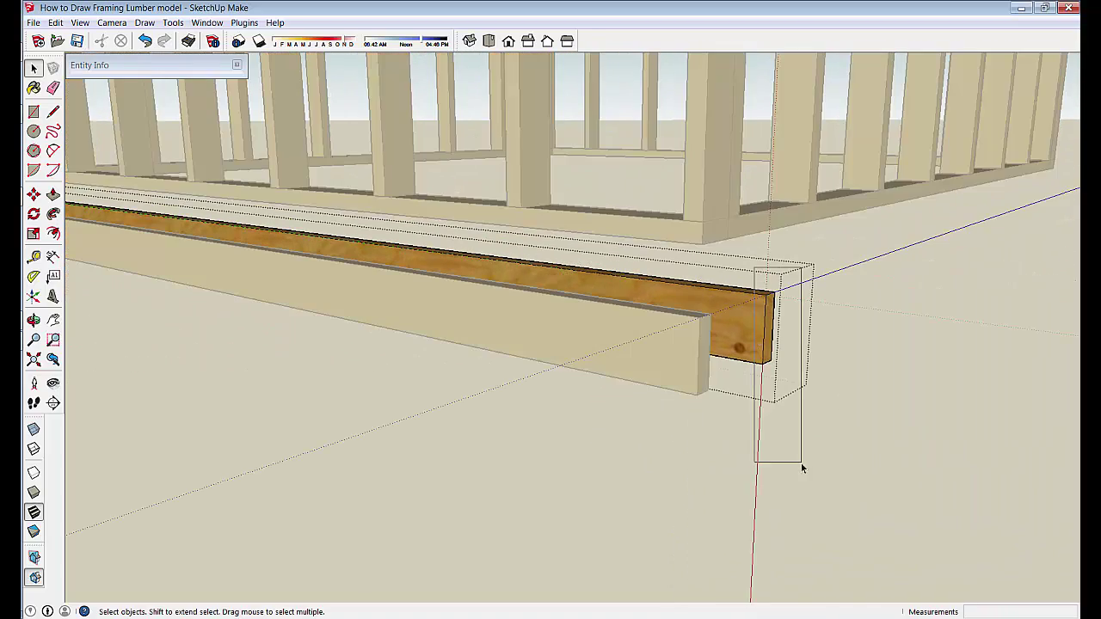
pyautogui.press('m')
pyautogui.click(776, 367)
pyautogui.moveTo(1012, 312); pyautogui.dragTo(995, 467, button='middle')
pyautogui.moveTo(867, 570); pyautogui.dragTo(848, 381, button='middle')
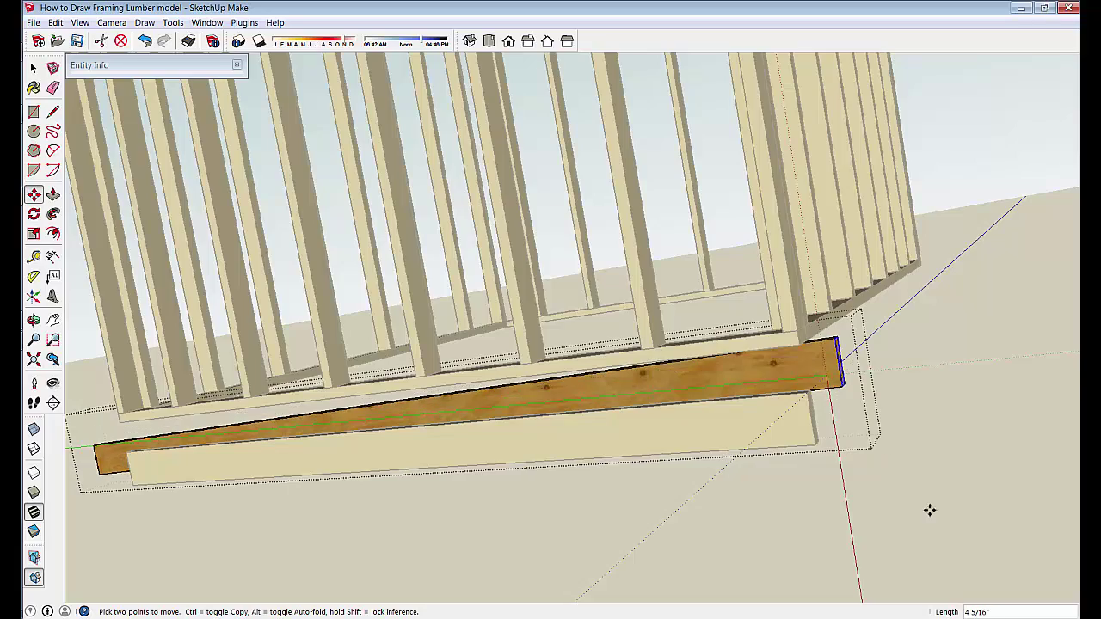
pyautogui.moveTo(929, 508); pyautogui.dragTo(901, 332, button='middle')
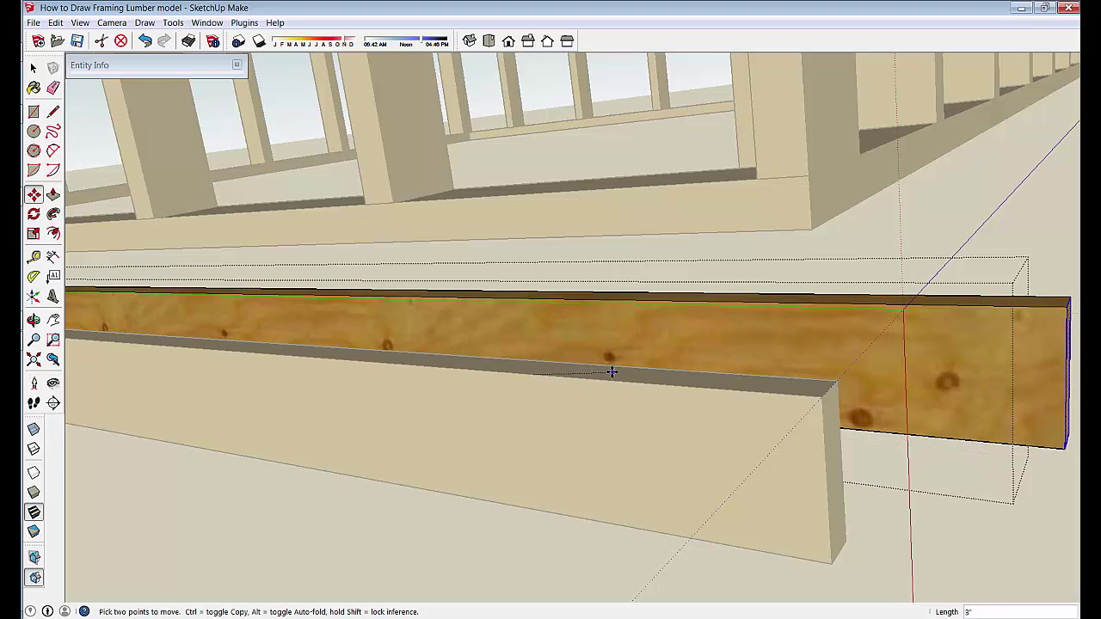
pyautogui.click(566, 373)
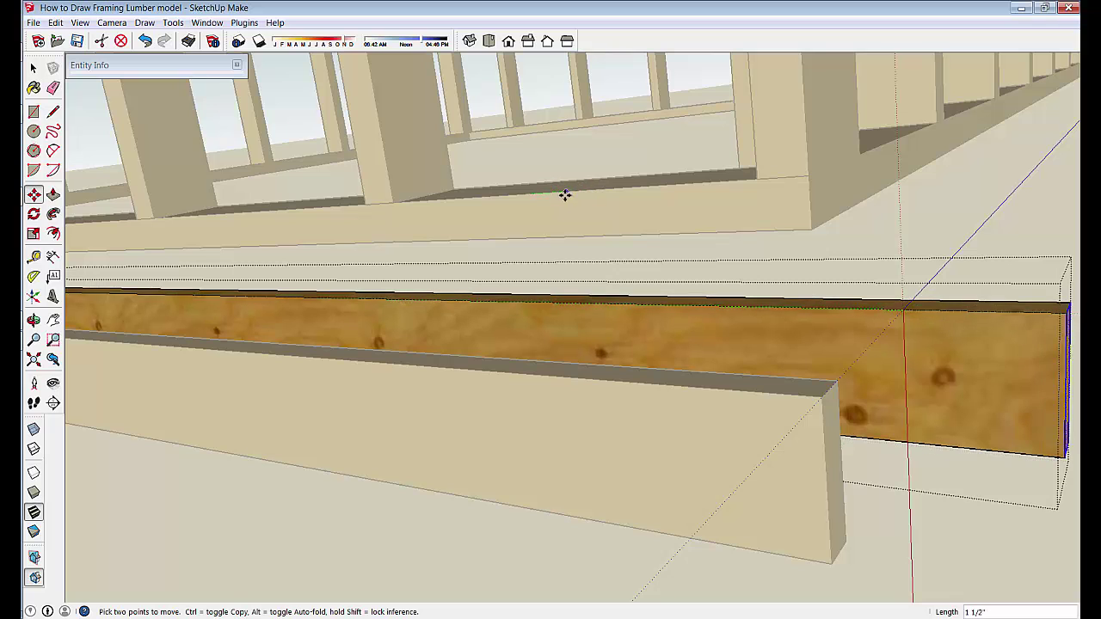
pyautogui.scroll(-3, 658, 322)
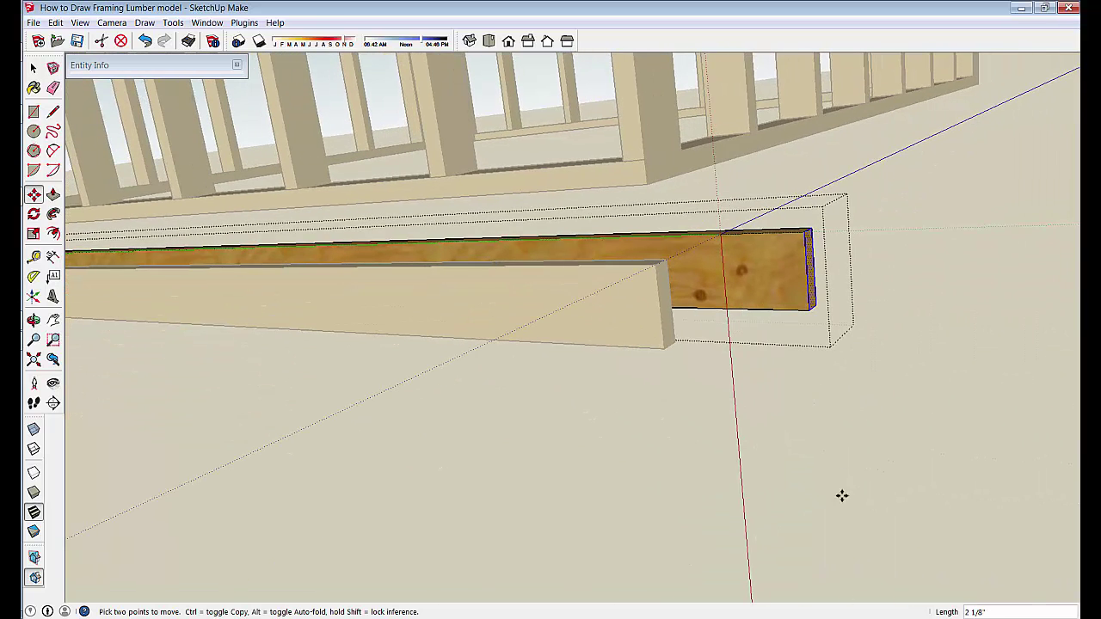
pyautogui.click(918, 489)
pyautogui.press('space')
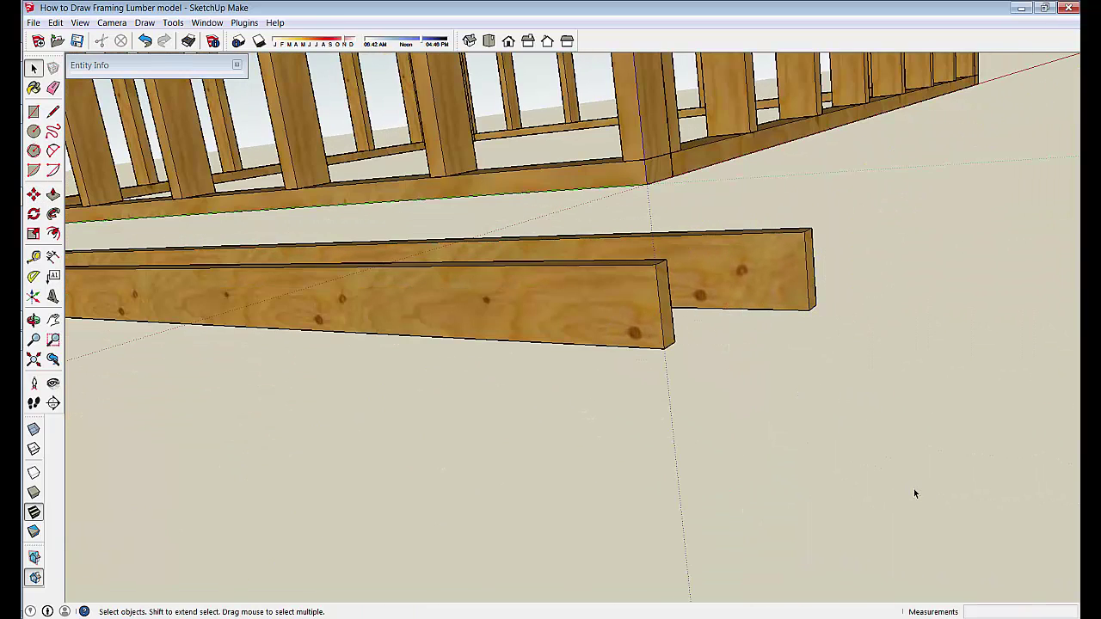
# Step: Undo the end-face moves on the copied board
pyautogui.hotkey('ctrl', 'z')
pyautogui.hotkey('ctrl', 'z')
pyautogui.hotkey('ctrl', 'z')
pyautogui.hotkey('ctrl', 'z')
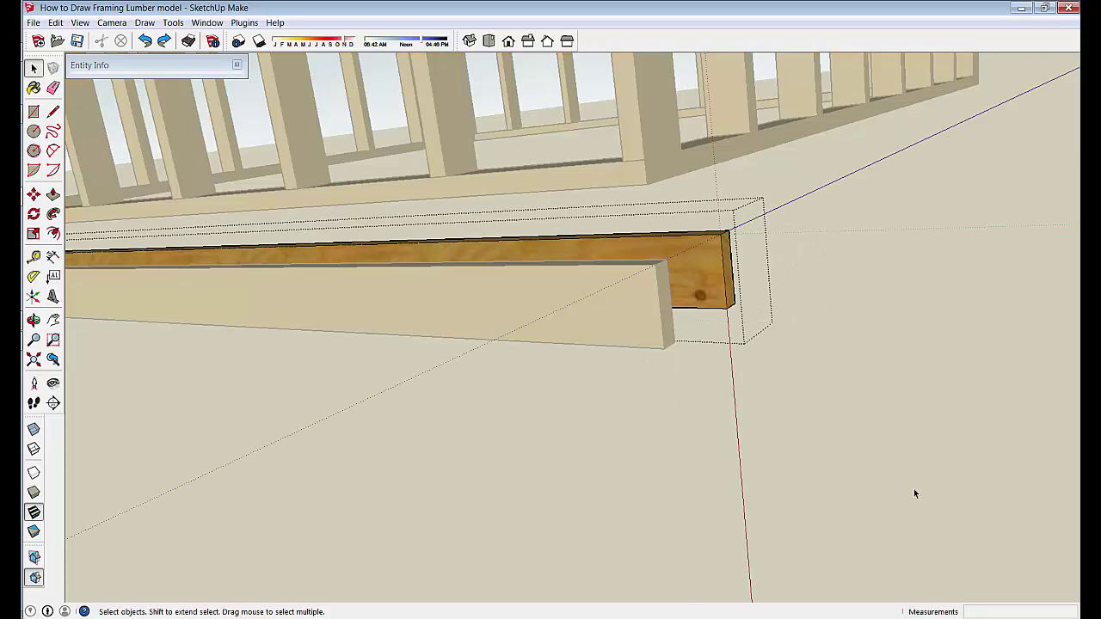
# Step: Close the rear board and copy it along the red axis to a spot in front of the other board
pyautogui.moveTo(814, 537)
pyautogui.mouseDown(button='middle')
pyautogui.moveTo(837, 450)
pyautogui.moveTo(585, 460)
pyautogui.moveTo(666, 443)
pyautogui.moveTo(760, 464)
pyautogui.moveTo(696, 421)
pyautogui.moveTo(721, 445)
pyautogui.moveTo(687, 519)
pyautogui.mouseUp(button='middle')
pyautogui.click(585, 462)
pyautogui.click(712, 417)
pyautogui.press('m')
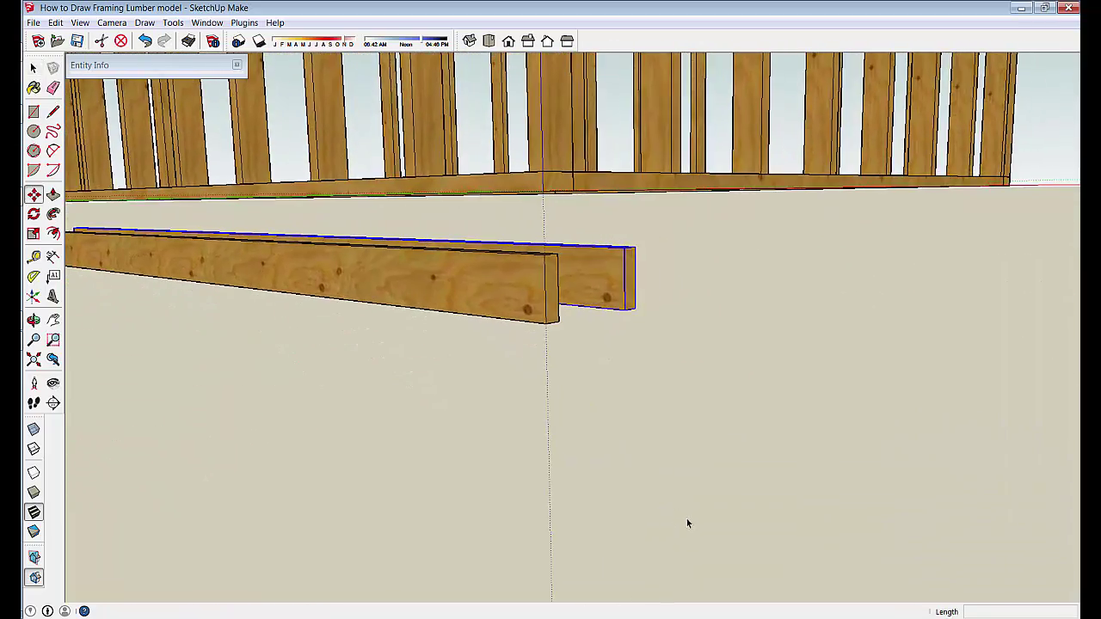
pyautogui.click(633, 248)
pyautogui.click(412, 389)
pyautogui.moveTo(412, 389); pyautogui.dragTo(453, 459, button='middle')
pyautogui.press('space')
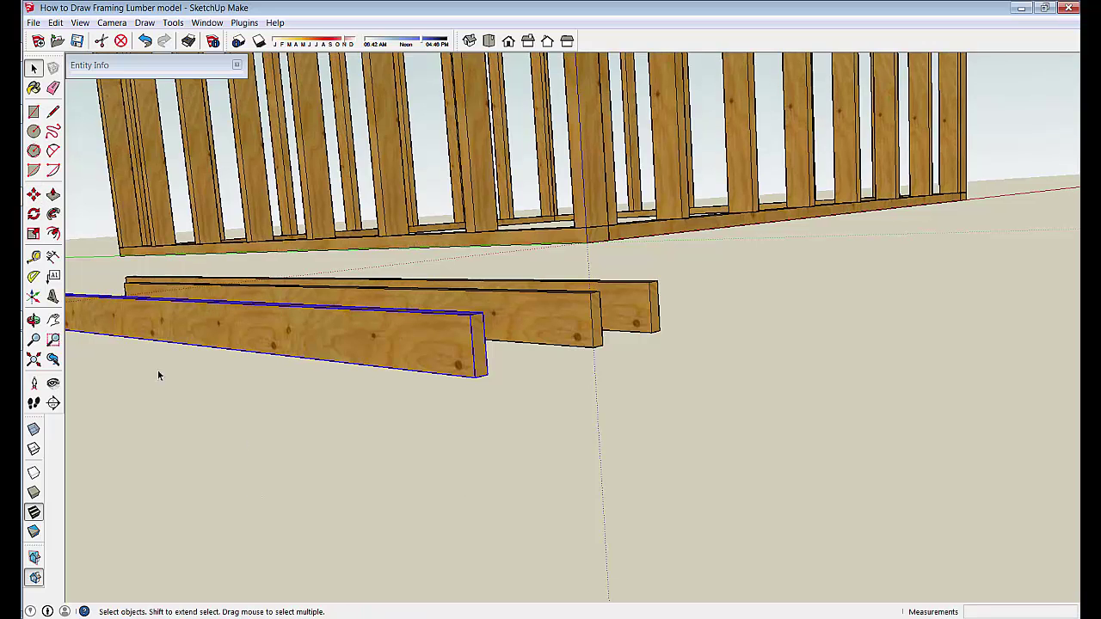
# Step: Dimension the depth of the newest board's near end, from its upper corner to its lower corner
pyautogui.click(52, 255)
pyautogui.scroll(3, 470, 335)
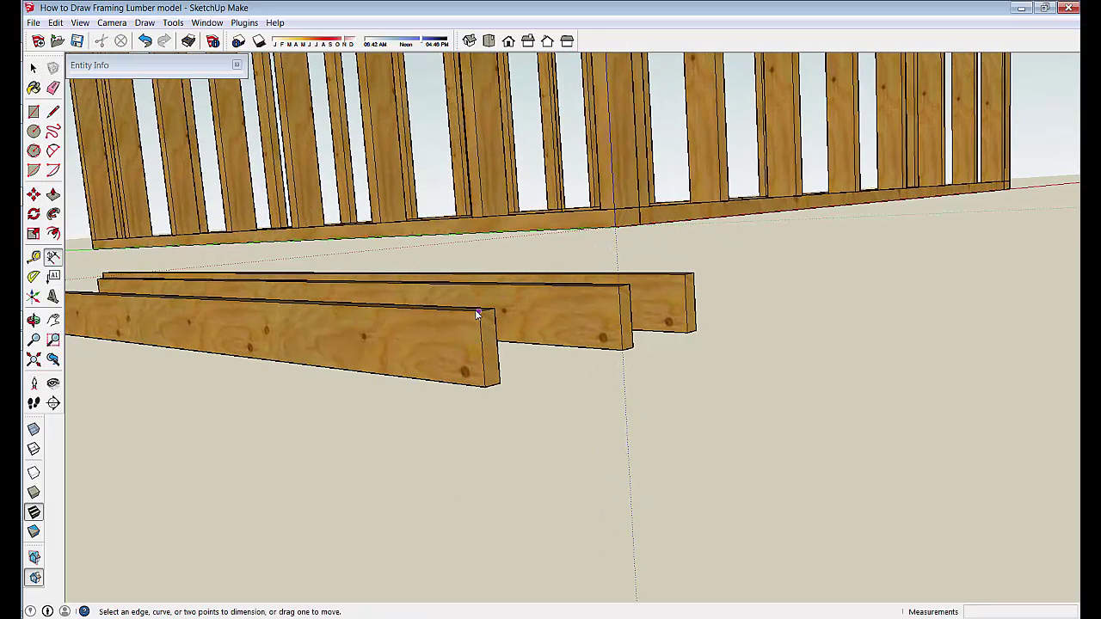
pyautogui.click(478, 313)
pyautogui.click(485, 388)
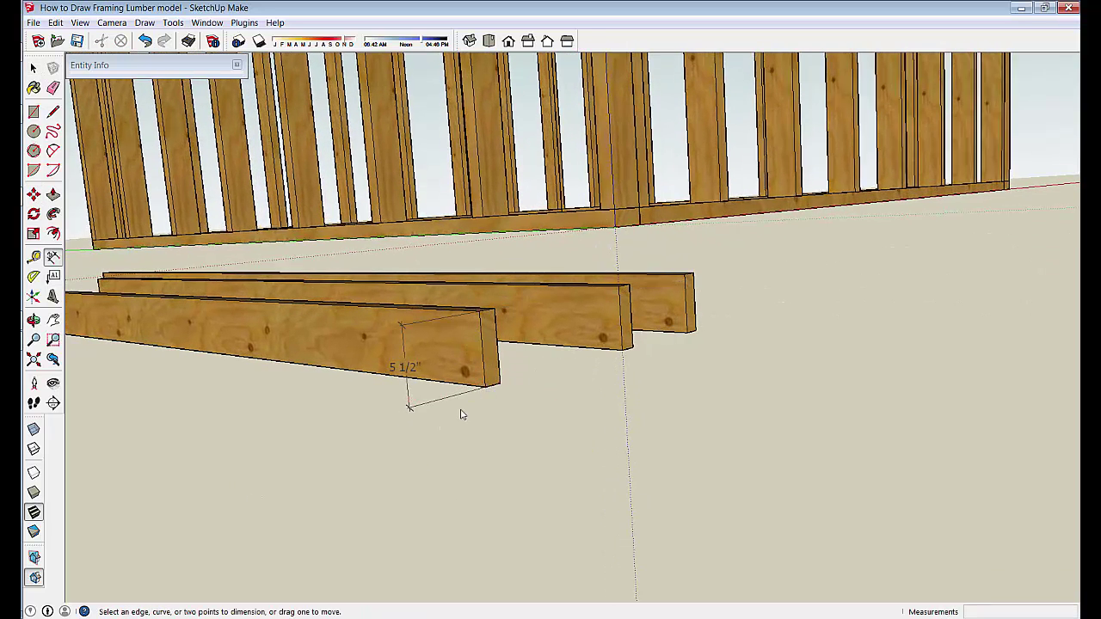
pyautogui.press('space')
# Step: Open the dimensioned board for editing and pull its underside down about 3 9/16" with Push/Pull
pyautogui.doubleClick(302, 345)
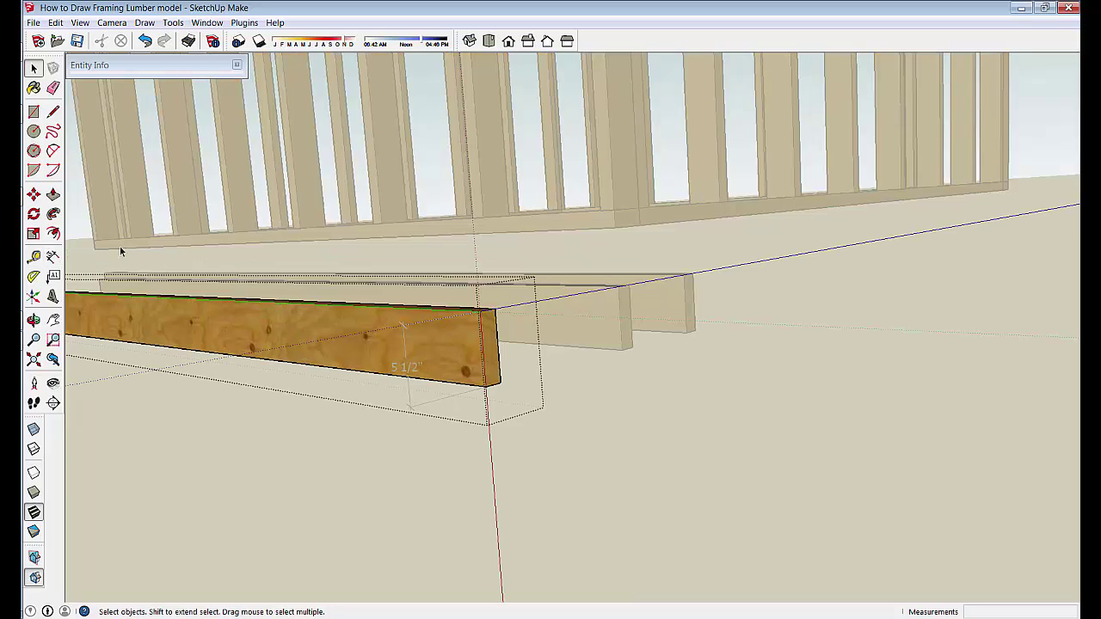
pyautogui.click(52, 195)
pyautogui.moveTo(215, 344); pyautogui.dragTo(459, 332, button='middle')
pyautogui.click(459, 330)
pyautogui.moveTo(452, 376); pyautogui.dragTo(449, 400, button='middle')
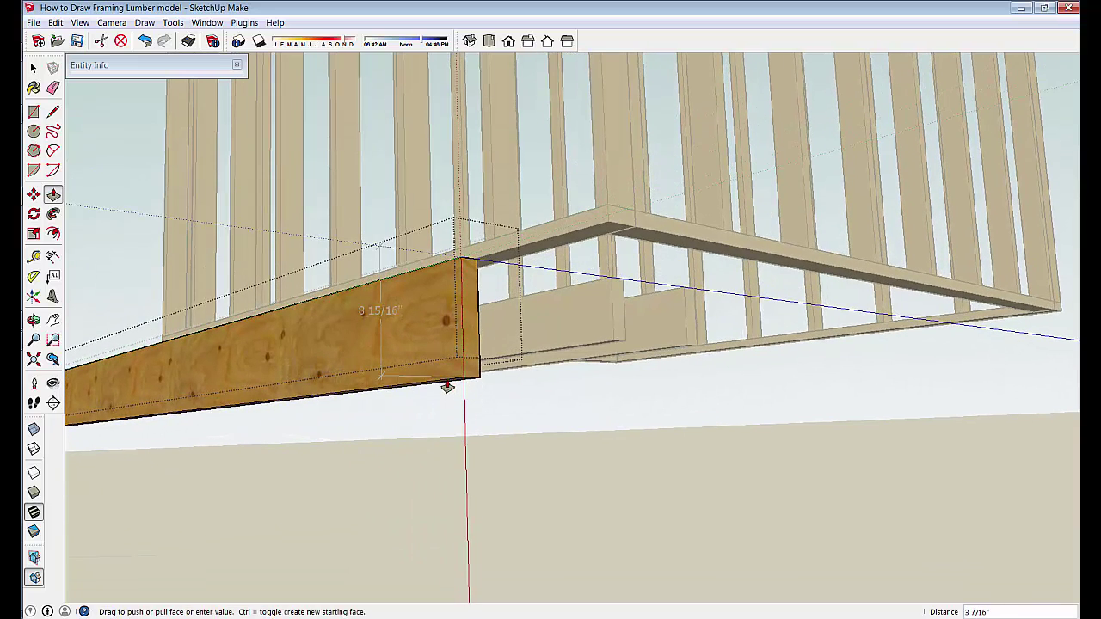
pyautogui.click(447, 388)
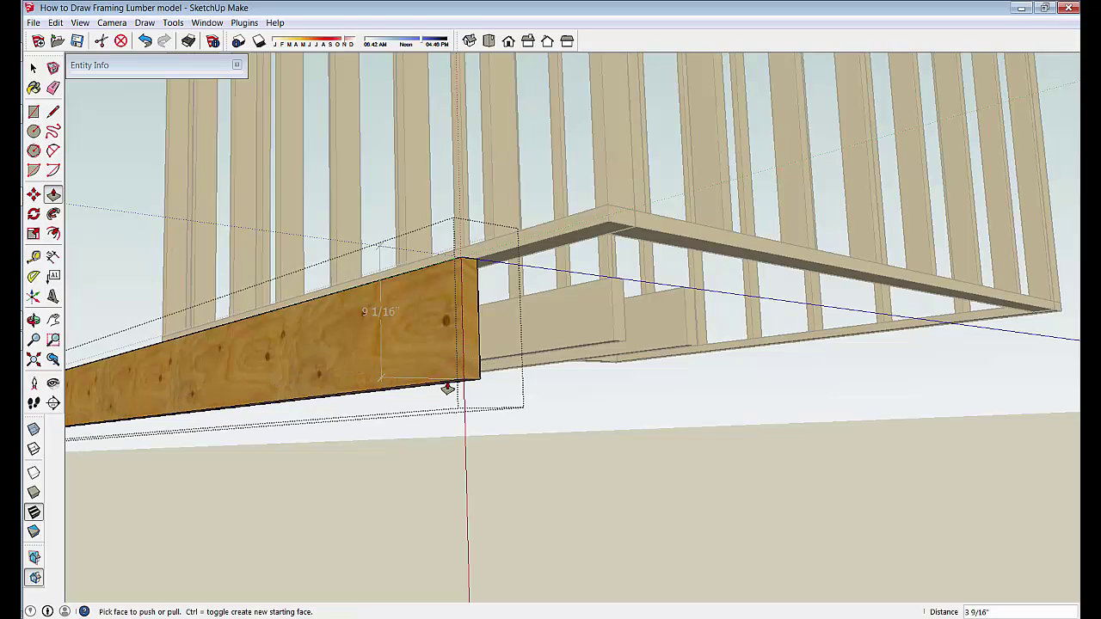
pyautogui.moveTo(450, 404); pyautogui.dragTo(450, 395, button='middle')
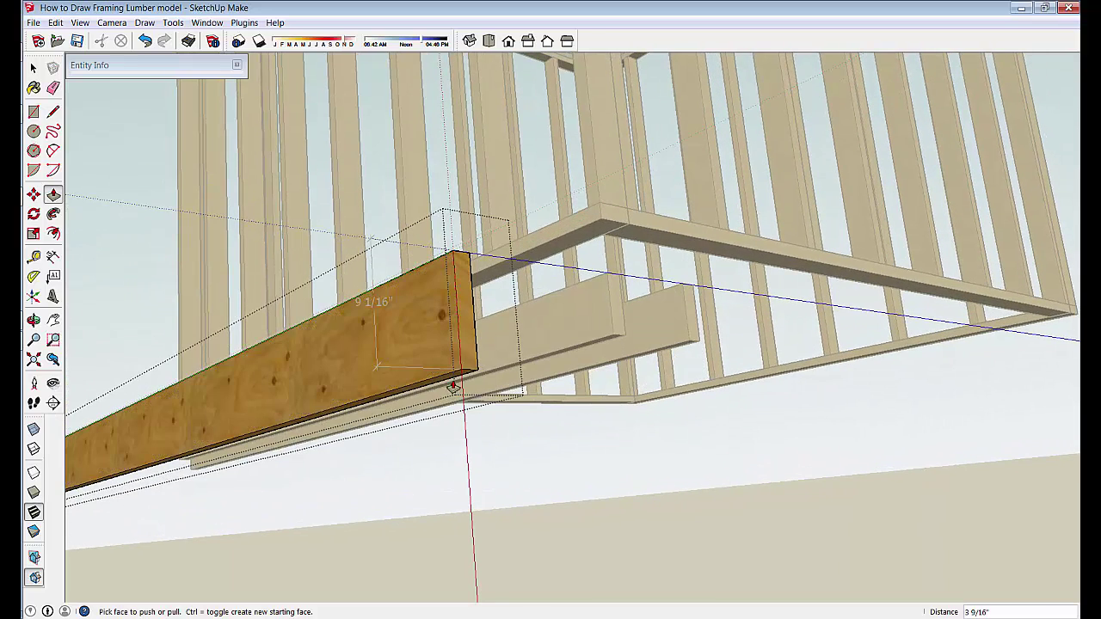
# Step: Pull the same underside down by another 3/16" and close the board
pyautogui.click(456, 378)
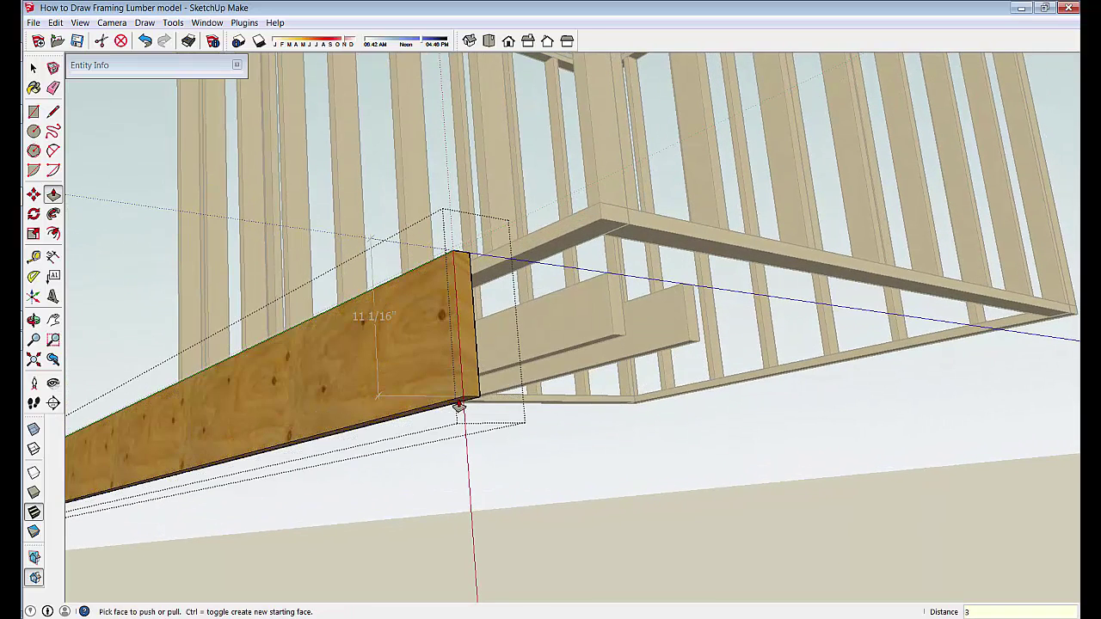
pyautogui.write('3/16')
pyautogui.press('Return')
pyautogui.moveTo(458, 406); pyautogui.dragTo(465, 428, button='middle')
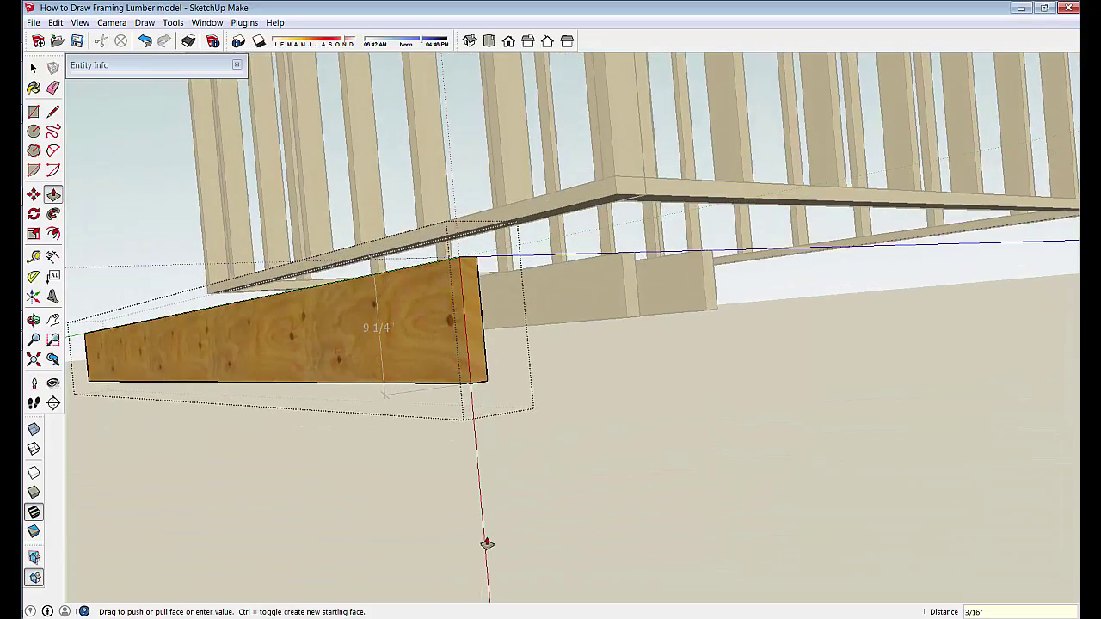
pyautogui.press('space')
pyautogui.click(754, 511)
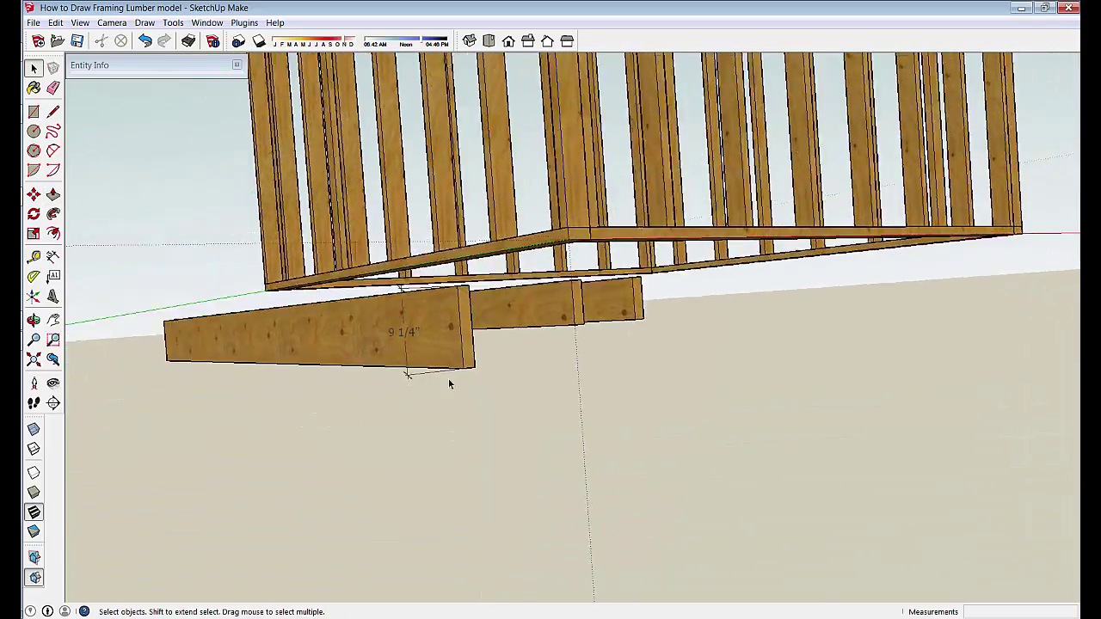
# Step: Copy the deepened board together with its depth dimension forward along the red axis
pyautogui.moveTo(451, 383); pyautogui.dragTo(461, 353, button='middle')
pyautogui.moveTo(461, 353); pyautogui.dragTo(387, 428)
pyautogui.press('m')
pyautogui.press('ctrl')
pyautogui.click(469, 285)
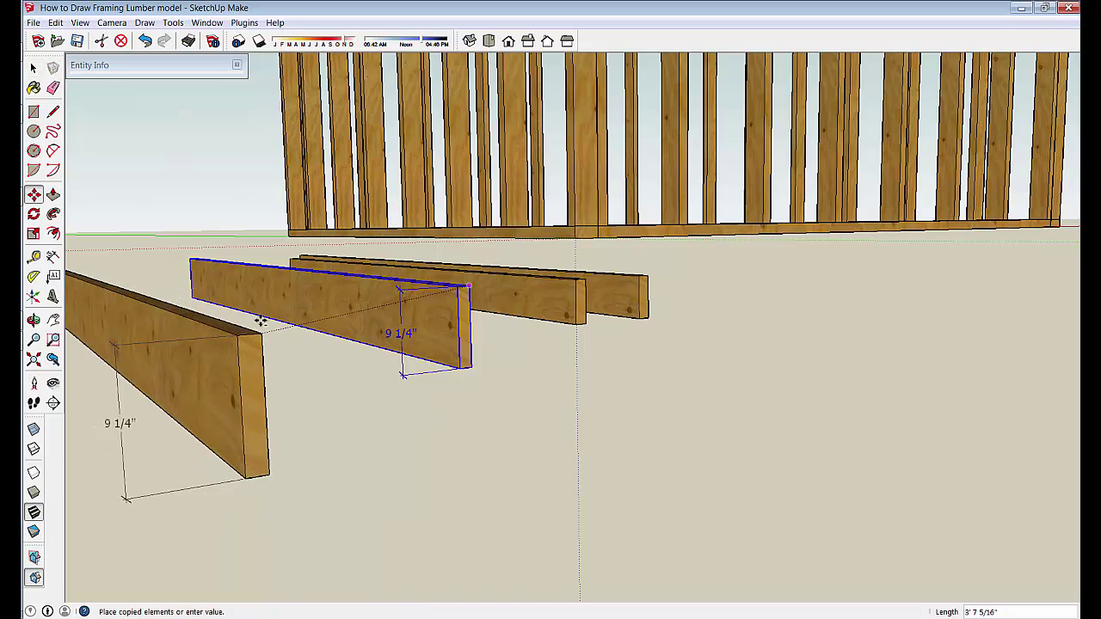
pyautogui.click(264, 300)
# Step: Open the new copy for editing and extend its underside downward by 2" with Push/Pull
pyautogui.press('space')
pyautogui.doubleClick(232, 350)
pyautogui.click(53, 214)
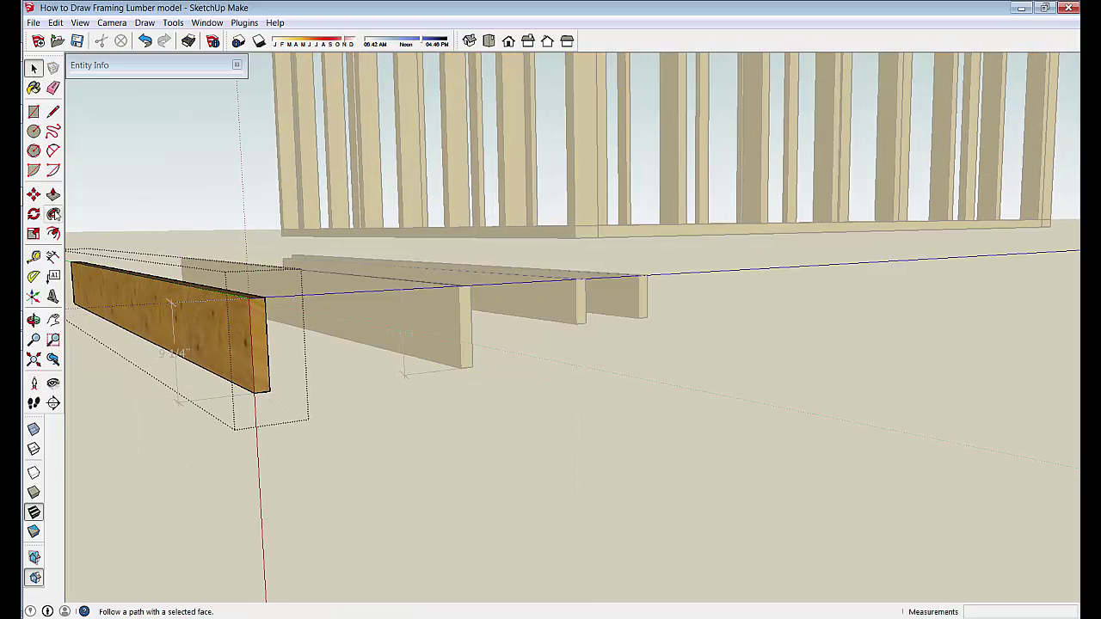
pyautogui.click(53, 197)
pyautogui.moveTo(263, 481); pyautogui.dragTo(270, 418, button='middle')
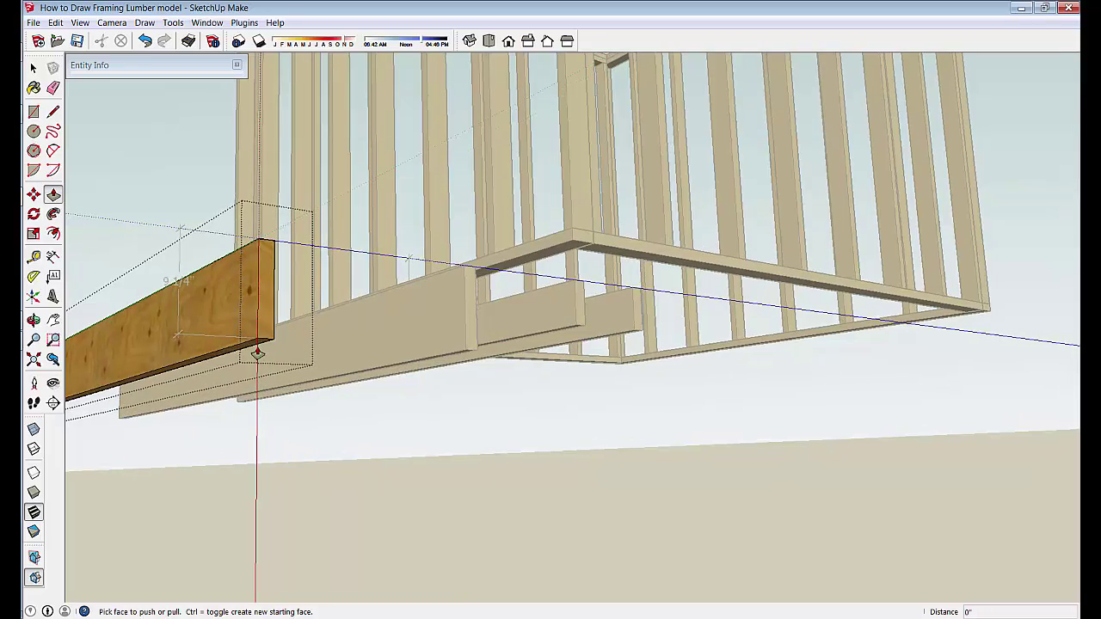
pyautogui.moveTo(258, 352); pyautogui.dragTo(250, 394)
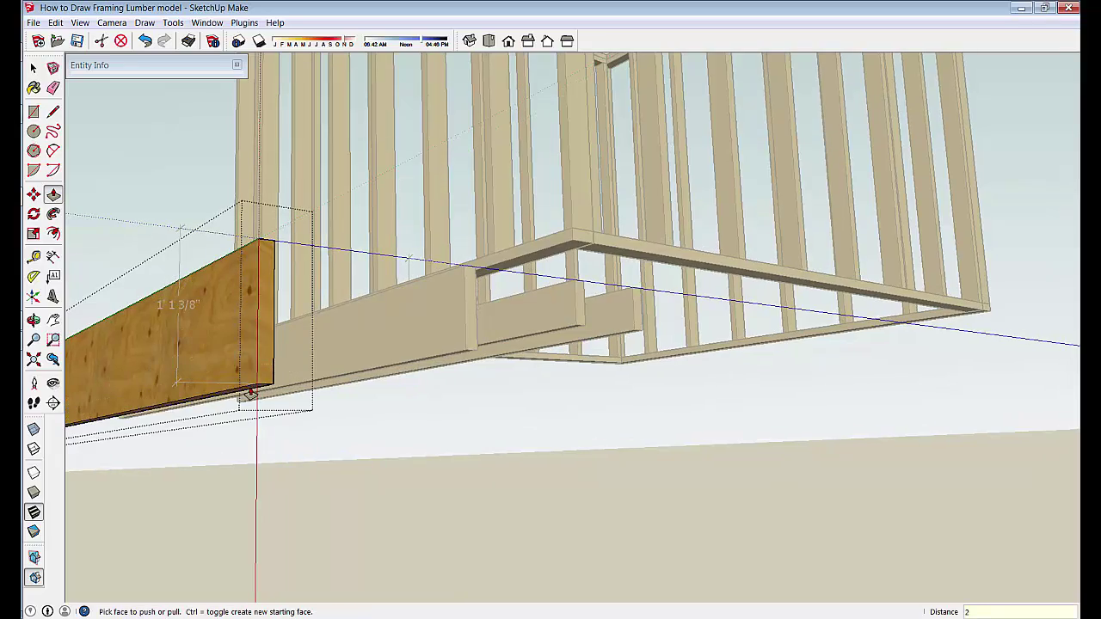
pyautogui.press('Return')
# Step: Lengthen the same board by pulling its near end face outward, then close the board
pyautogui.moveTo(251, 394); pyautogui.dragTo(676, 307, button='middle')
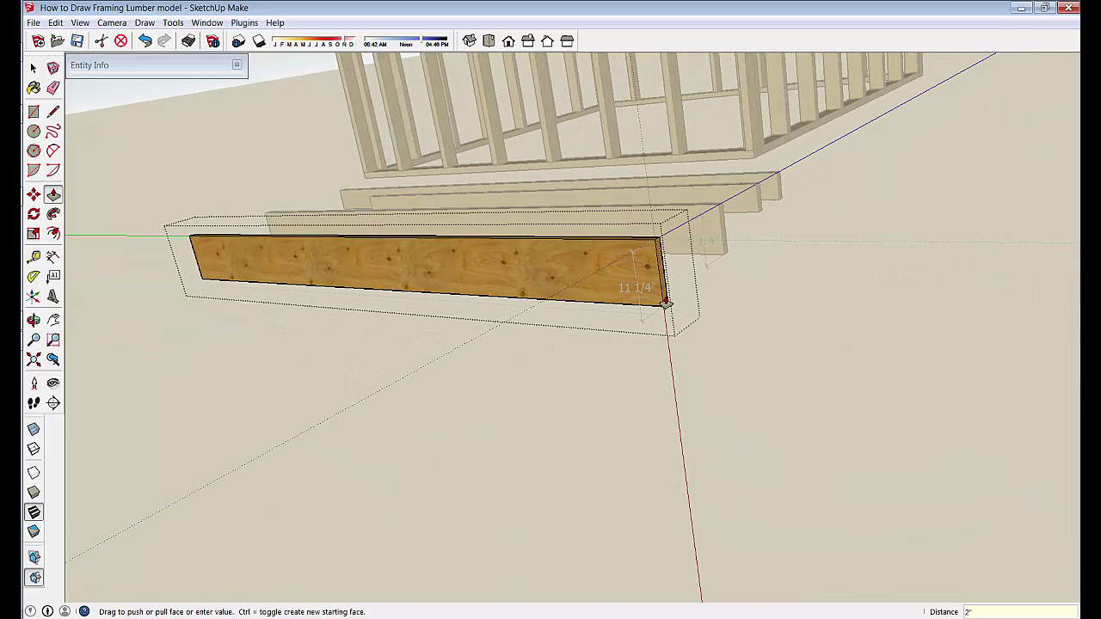
pyautogui.click(784, 314)
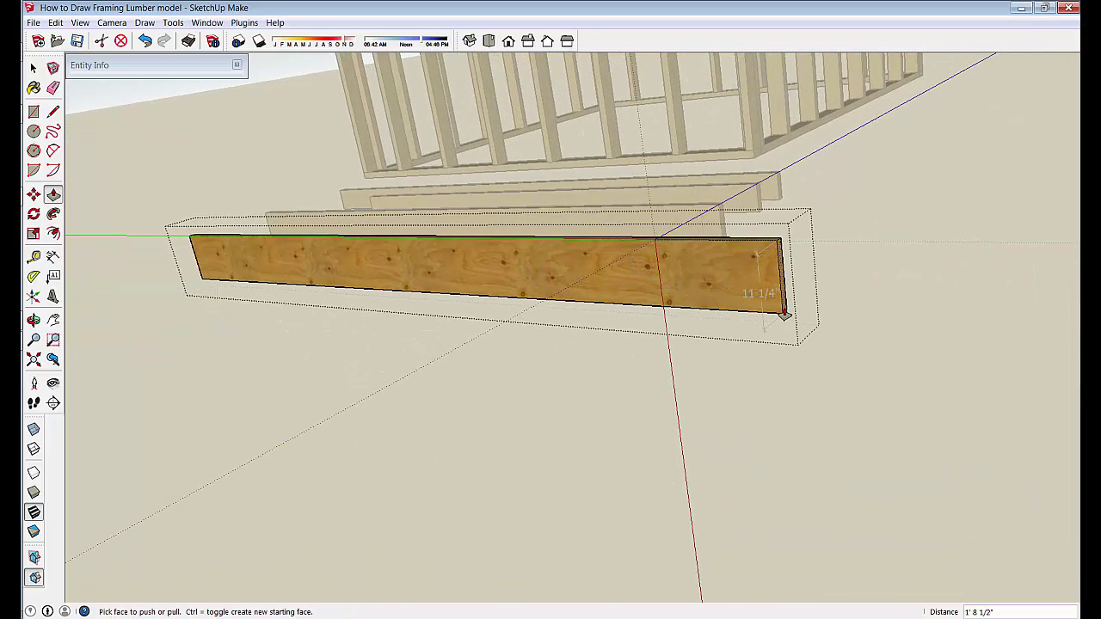
pyautogui.press('Return')
pyautogui.scroll(-6, 773, 298)
pyautogui.press('space')
pyautogui.click(717, 424)
# Step: Copy the 9 1/4" deep board along the red axis to the far side of the longest board
pyautogui.moveTo(716, 420); pyautogui.dragTo(504, 227, button='middle')
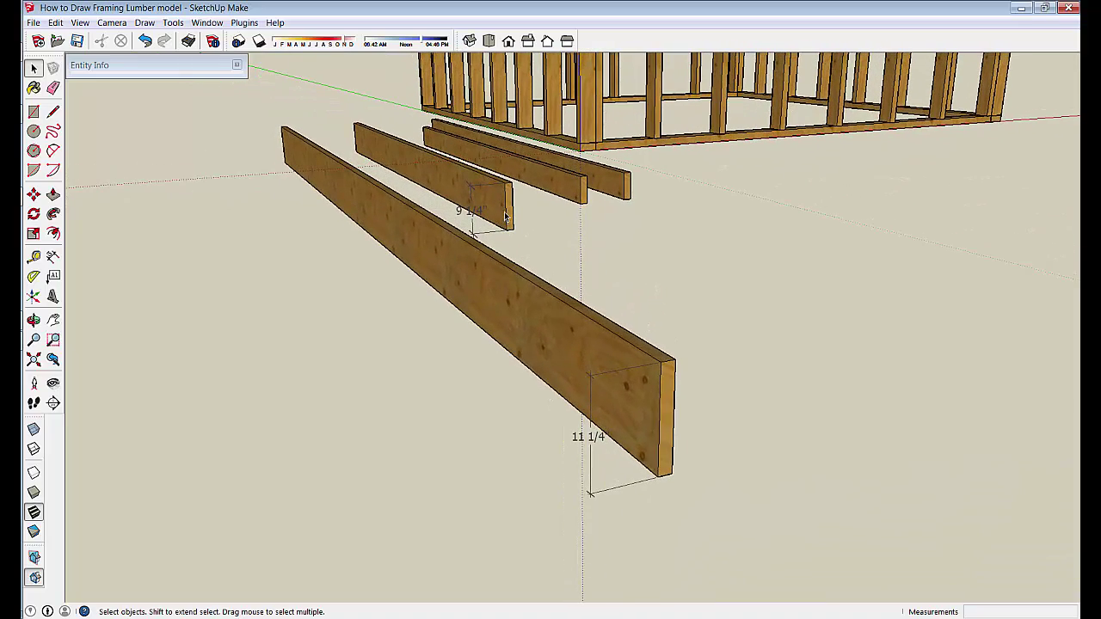
pyautogui.scroll(3, 545, 256)
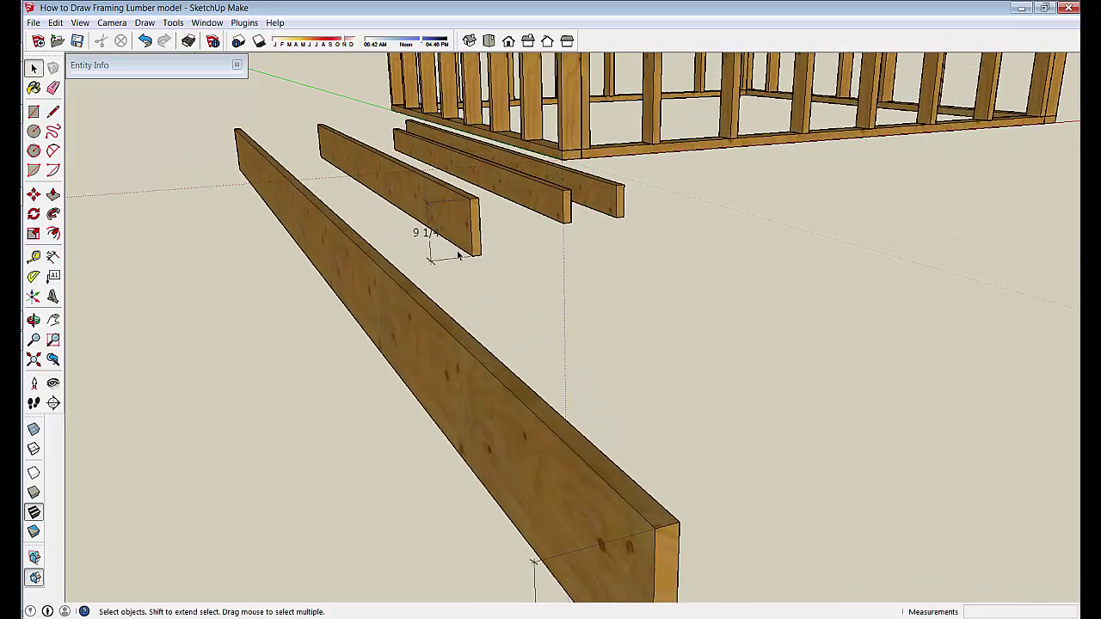
pyautogui.moveTo(467, 231); pyautogui.dragTo(481, 241, button='middle')
pyautogui.press('m')
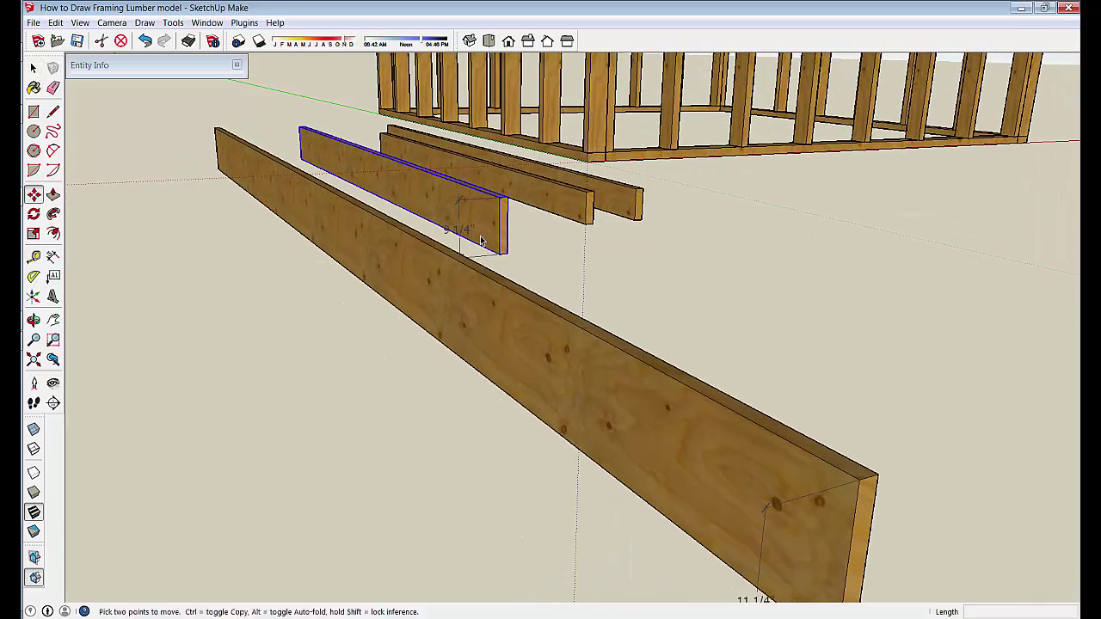
pyautogui.press('ctrl')
pyautogui.click(508, 194)
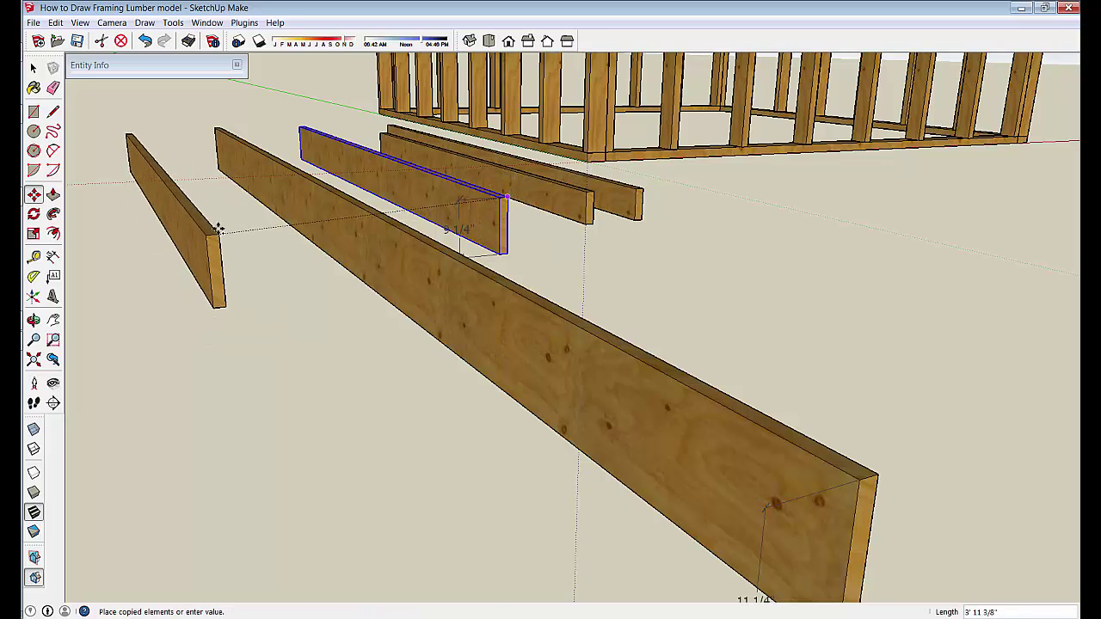
pyautogui.moveTo(216, 221); pyautogui.dragTo(307, 312, button='middle')
pyautogui.click(215, 217)
# Step: Open the new copy for editing, push its wide face inward by 3/4" to thin it, and close it
pyautogui.press('space')
pyautogui.doubleClick(280, 268)
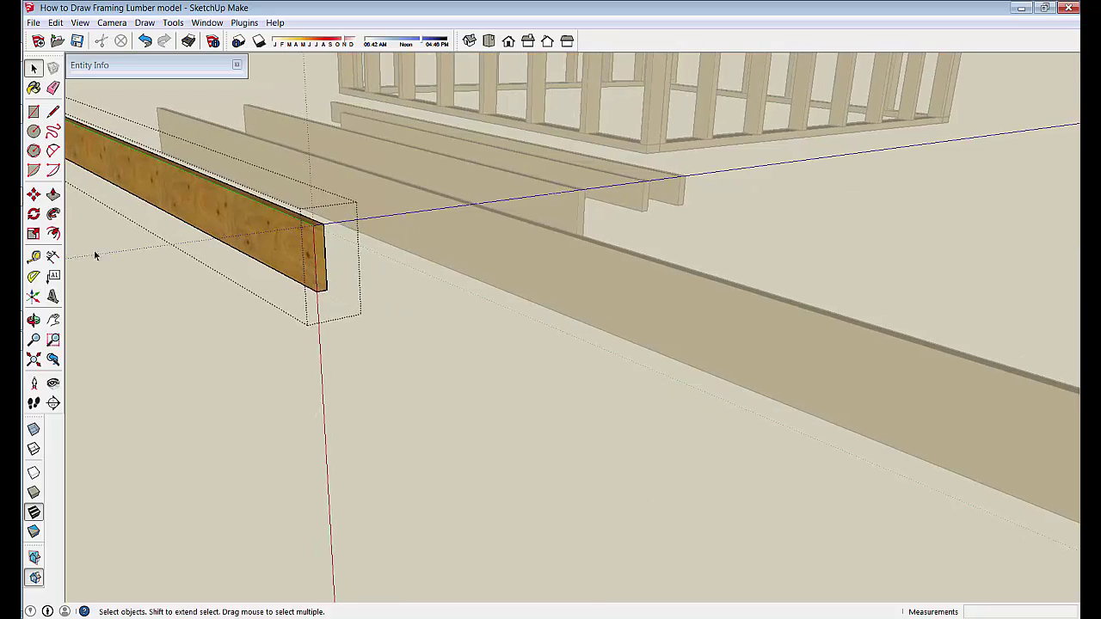
pyautogui.click(53, 197)
pyautogui.scroll(5, 292, 321)
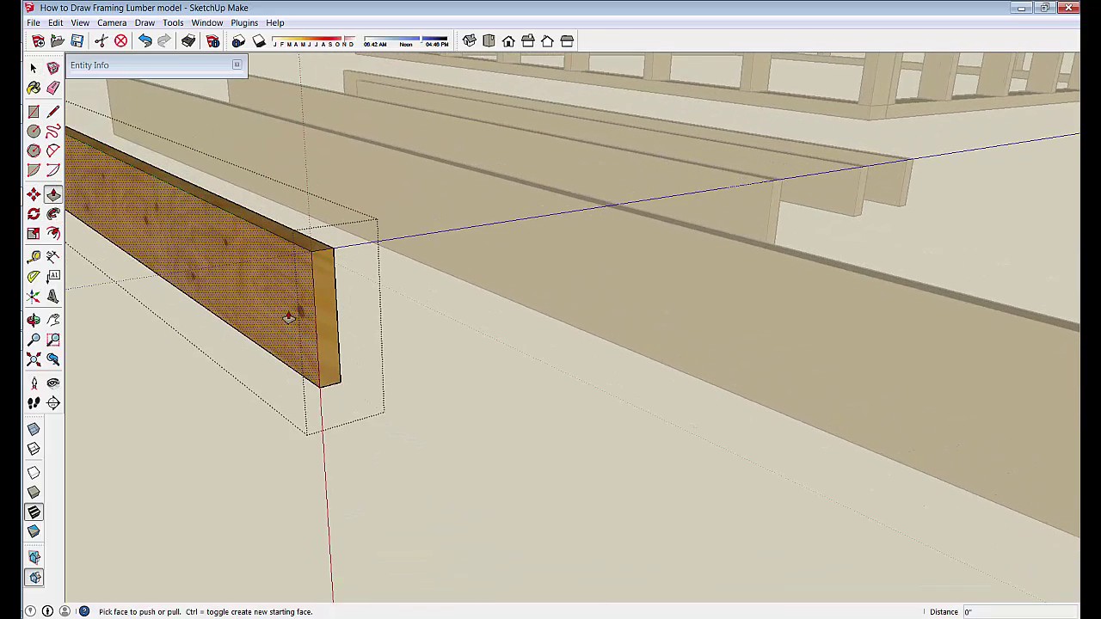
pyautogui.click(288, 316)
pyautogui.click(294, 315)
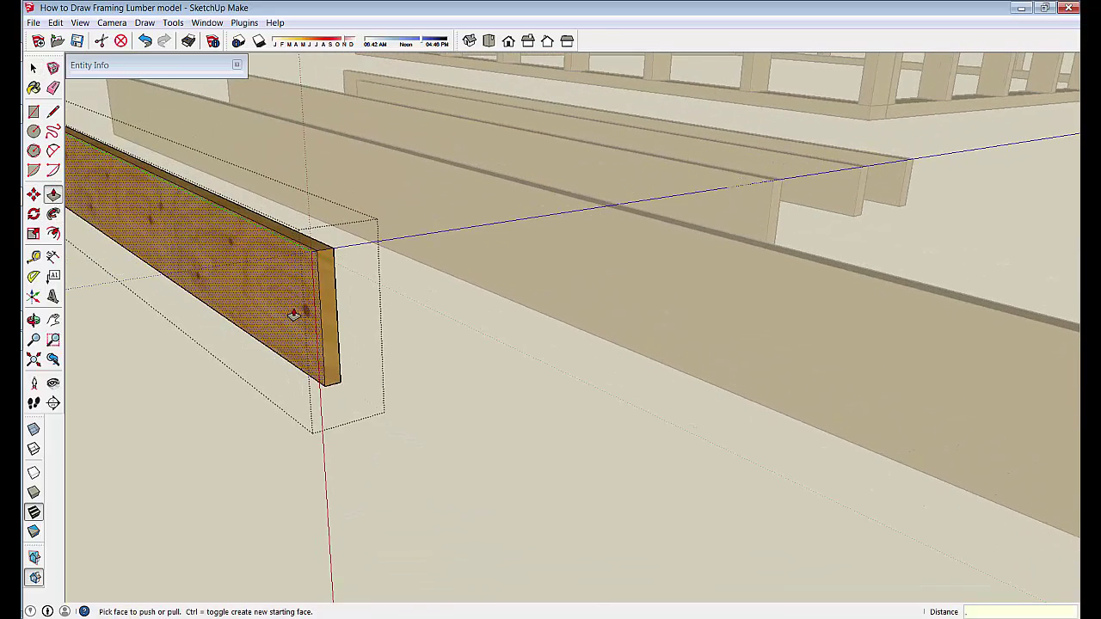
pyautogui.press('Return')
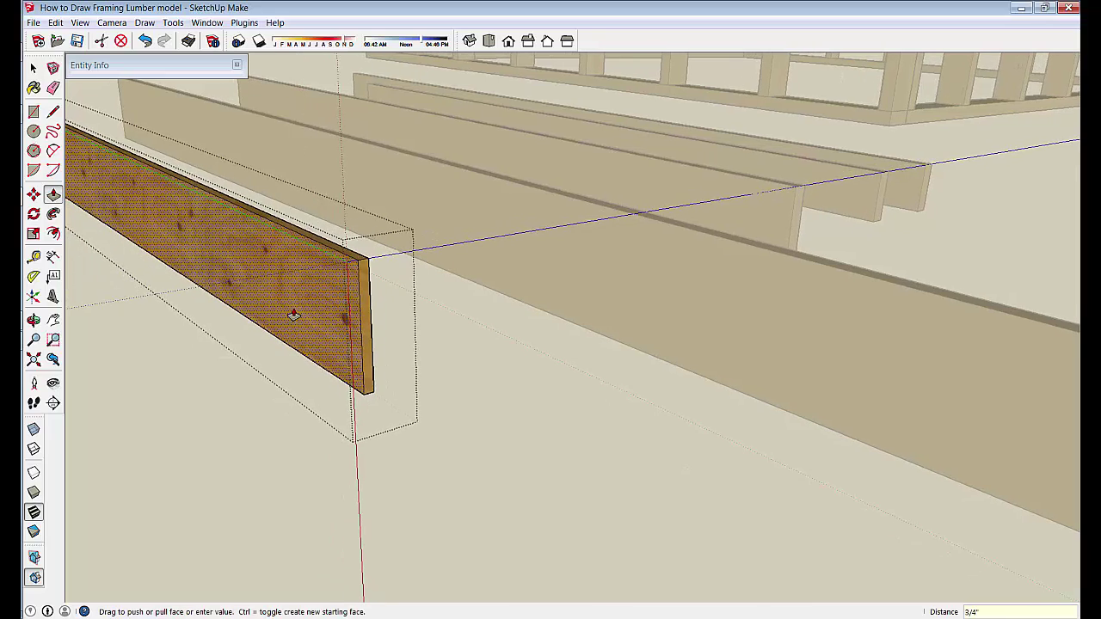
pyautogui.press('space')
pyautogui.click(511, 445)
# Step: Open the thinned board, select all its faces and paint them with the Wood_Cherry_Original material
pyautogui.moveTo(242, 318); pyautogui.dragTo(337, 286, button='middle')
pyautogui.doubleClick(241, 246)
pyautogui.doubleClick(336, 285)
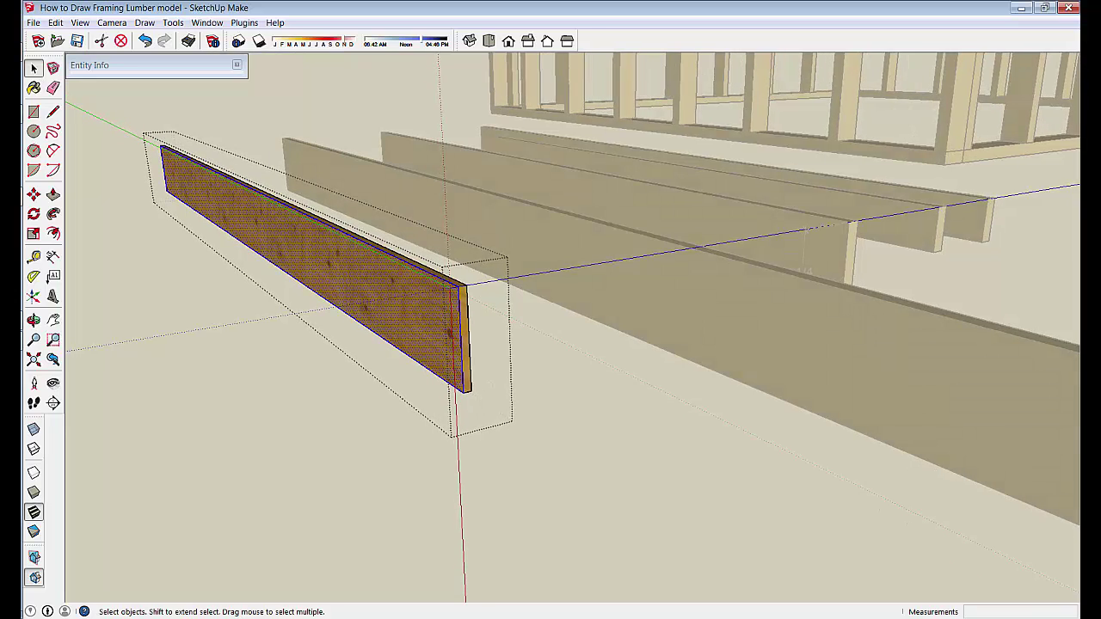
pyautogui.click(34, 89)
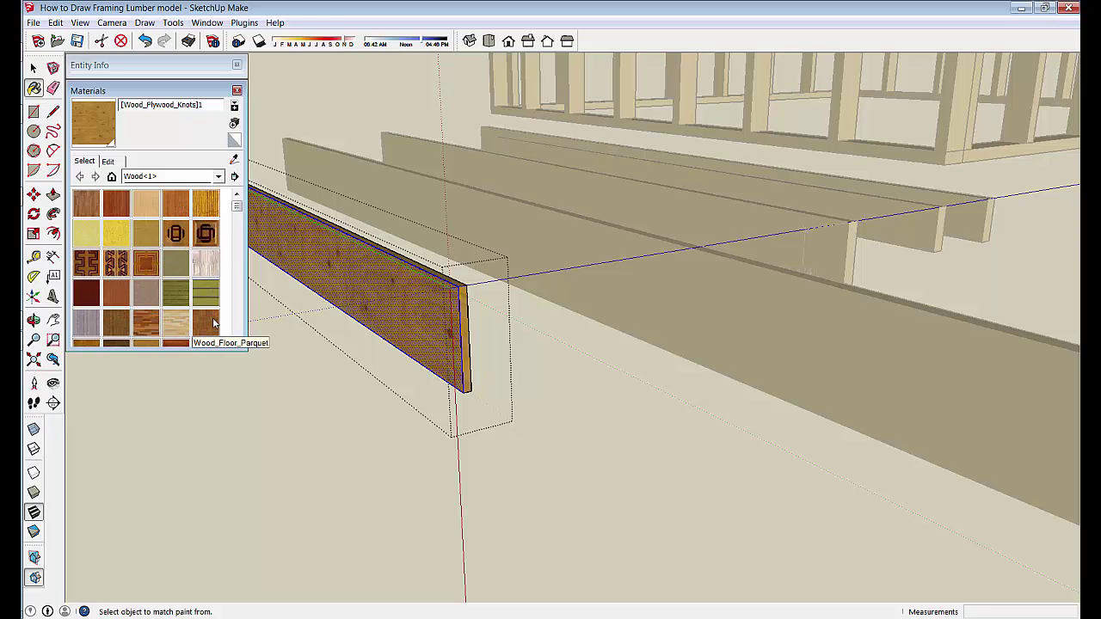
pyautogui.click(116, 292)
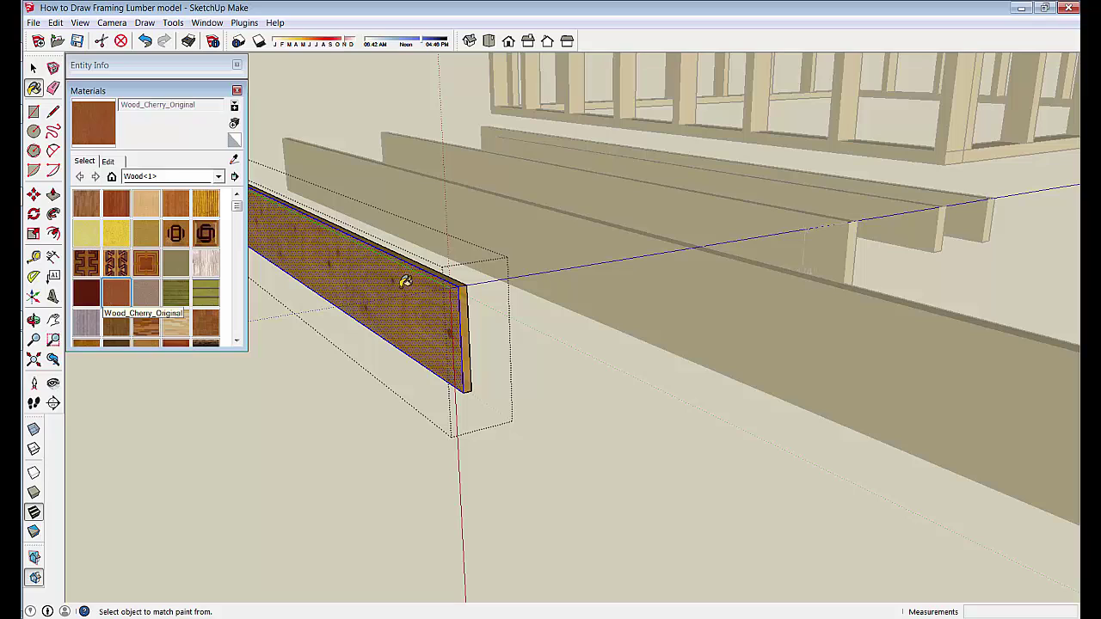
pyautogui.click(417, 305)
pyautogui.press('space')
pyautogui.click(116, 292)
pyautogui.click(437, 315)
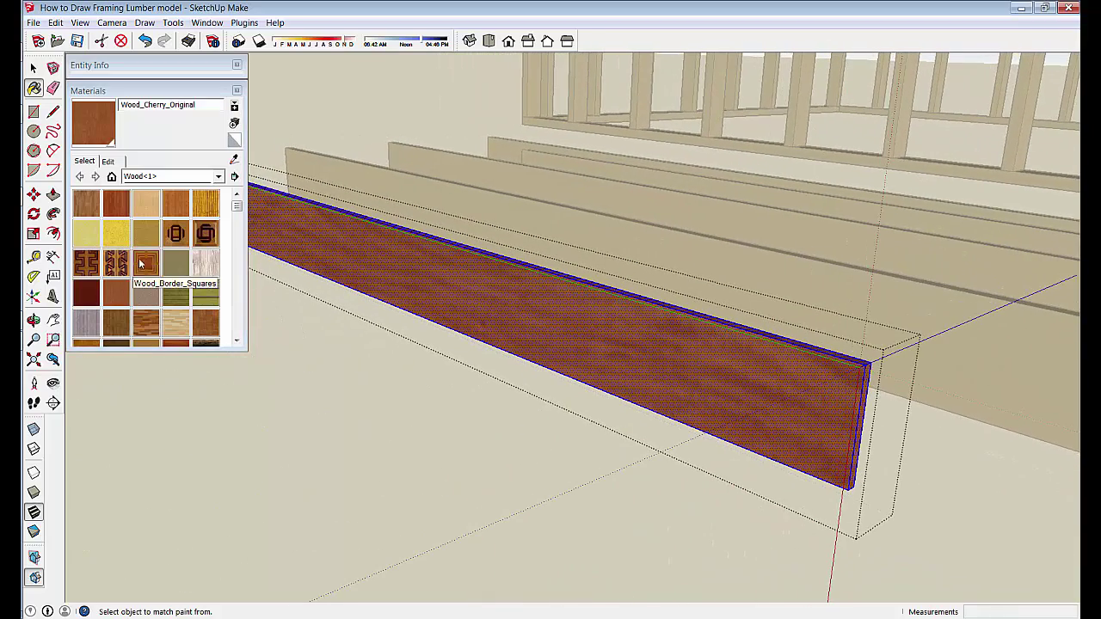
# Step: Edit the Wood_Cherry_Original material, reducing its saturation to 40, and close the board
pyautogui.click(110, 162)
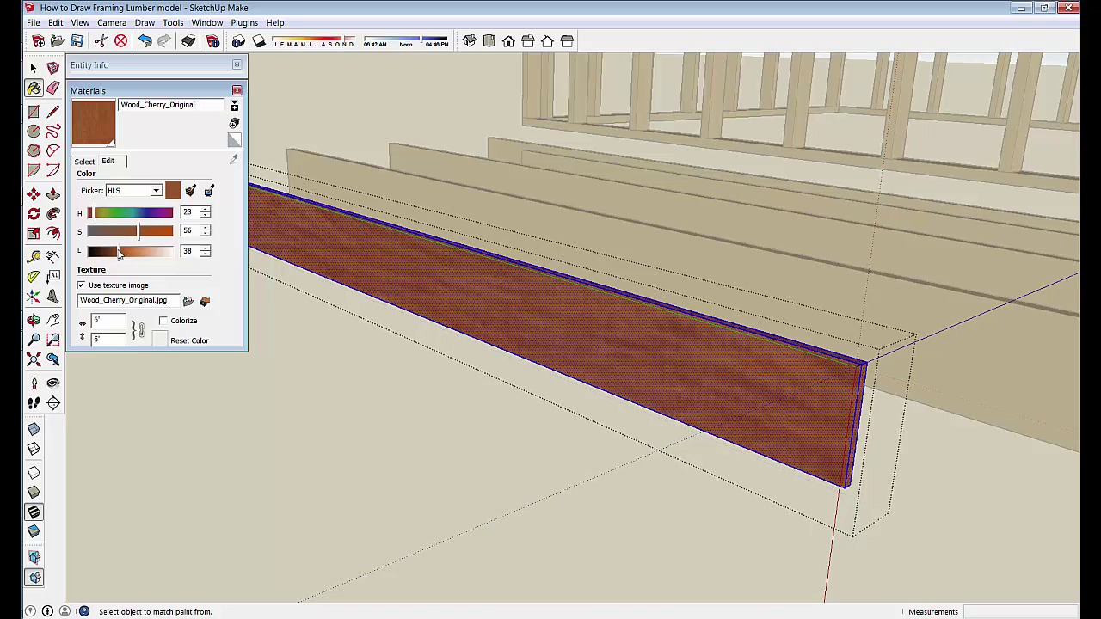
pyautogui.moveTo(121, 251)
pyautogui.mouseDown()
pyautogui.moveTo(110, 251)
pyautogui.moveTo(133, 238)
pyautogui.moveTo(120, 258)
pyautogui.mouseUp()
pyautogui.moveTo(296, 320); pyautogui.dragTo(515, 461, button='middle')
pyautogui.click(714, 549)
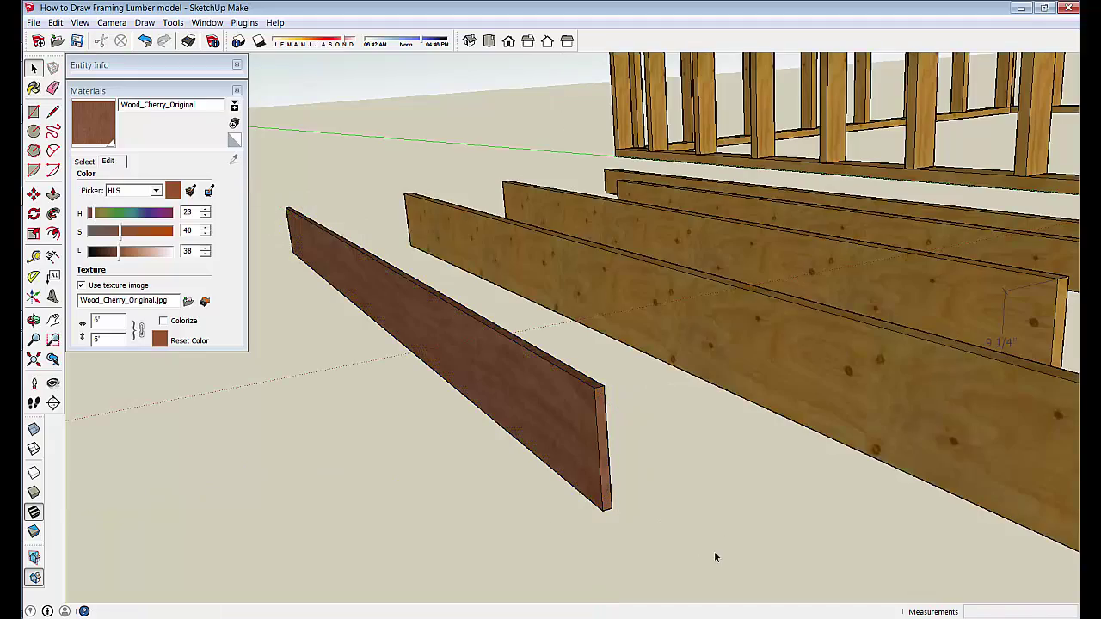
# Step: Open the cherry board for editing again
pyautogui.moveTo(722, 444); pyautogui.dragTo(761, 412, button='middle')
pyautogui.moveTo(671, 357); pyautogui.dragTo(344, 481, button='middle')
pyautogui.moveTo(638, 443); pyautogui.dragTo(651, 386, button='middle')
pyautogui.scroll(1, 547, 493)
pyautogui.click(646, 374)
pyautogui.doubleClick(645, 373)
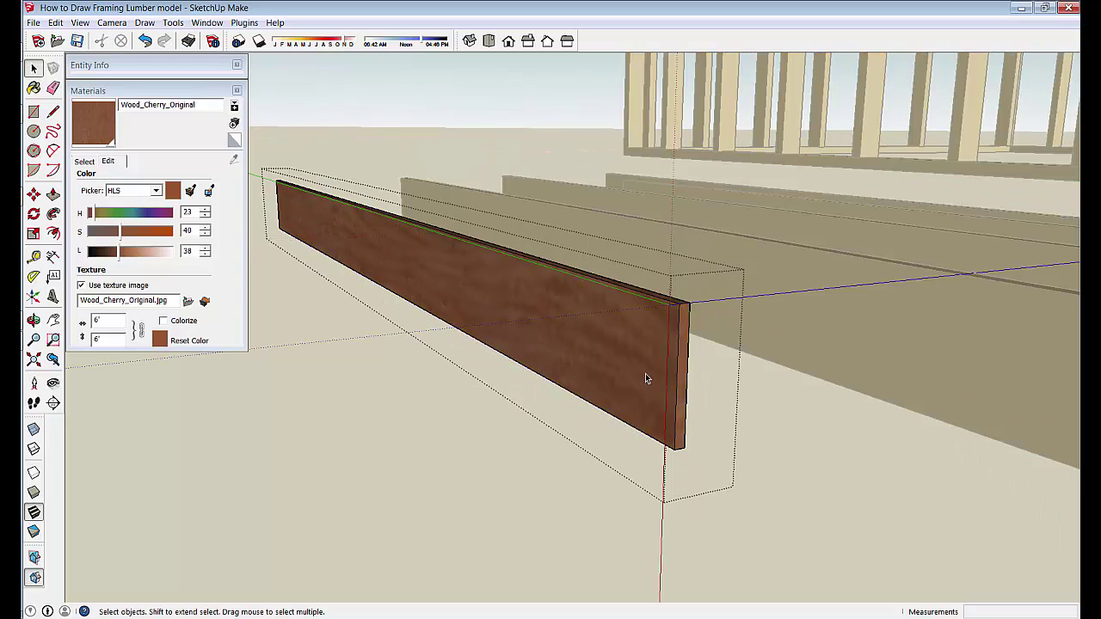
# Step: Try copying the cherry board's wide face and its edges away from the board, then undo the copy
pyautogui.doubleClick(644, 373)
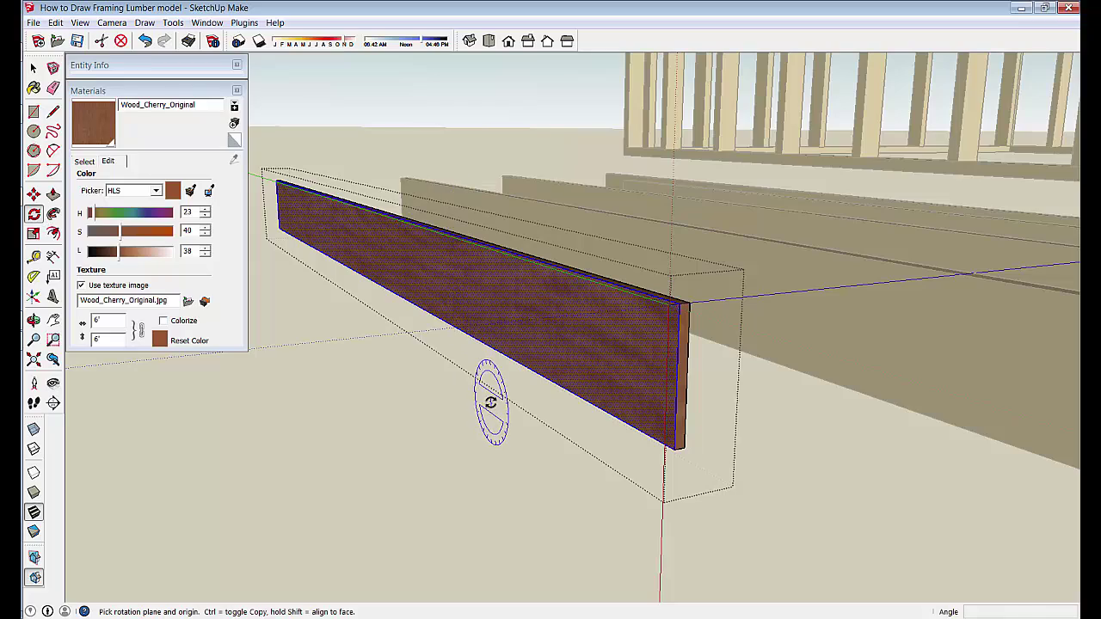
pyautogui.press('m')
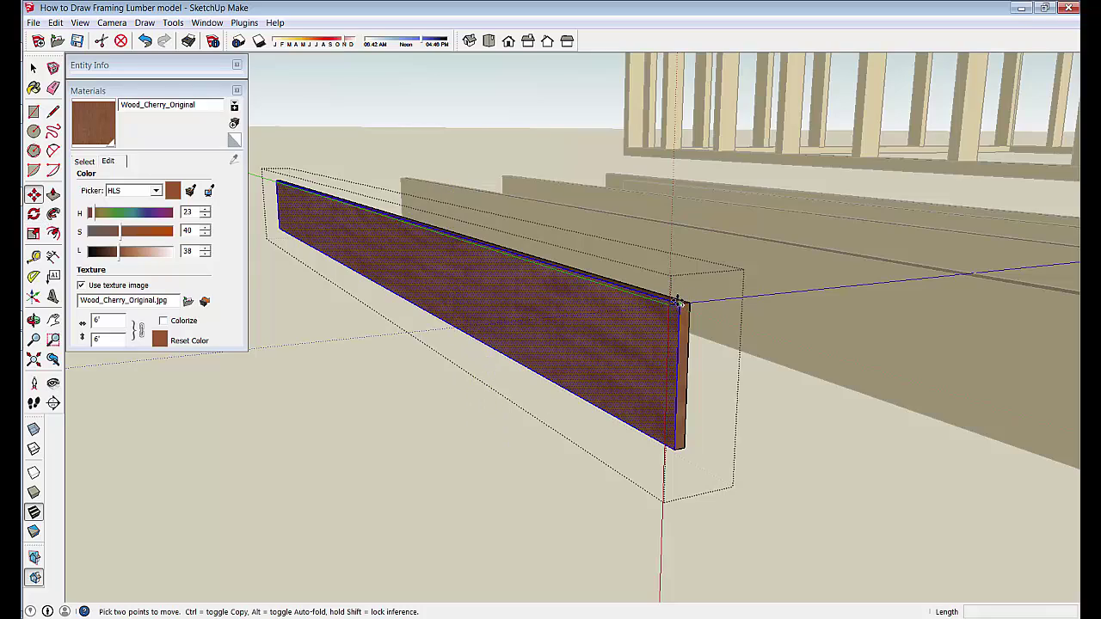
pyautogui.click(677, 301)
pyautogui.press('ctrl')
pyautogui.moveTo(418, 352); pyautogui.dragTo(364, 374, button='middle')
pyautogui.click(447, 354)
pyautogui.press('space')
pyautogui.hotkey('ctrl', 'z')
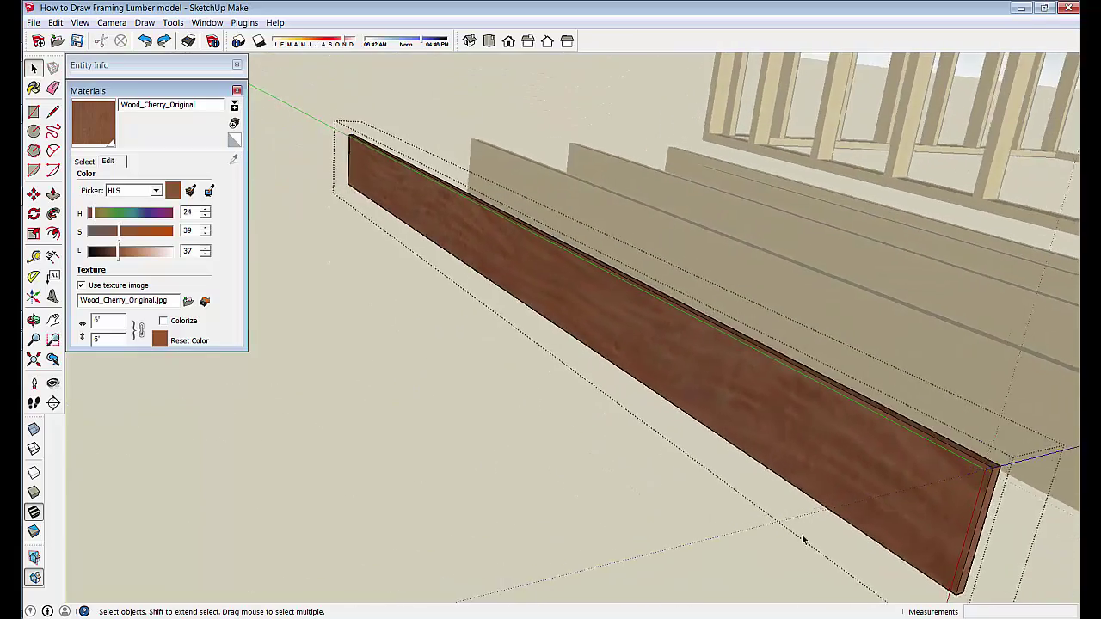
# Step: Copy the cherry board's wide face and its edges about 8 7/8" away from the board along the blue axis
pyautogui.moveTo(826, 540); pyautogui.dragTo(847, 492, button='middle')
pyautogui.click(857, 475)
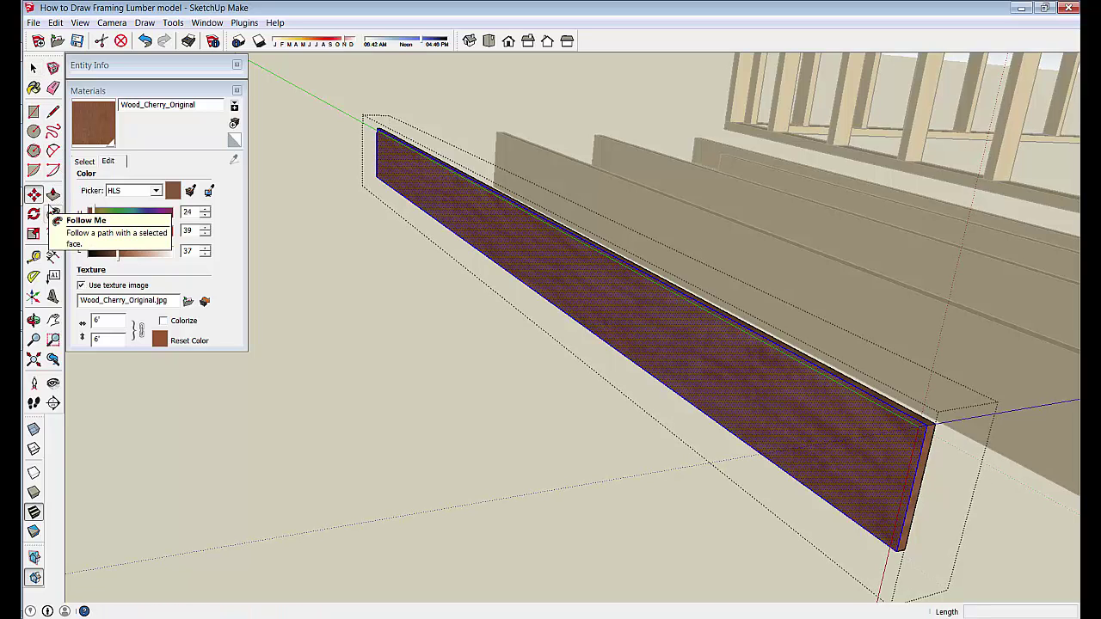
pyautogui.moveTo(511, 329); pyautogui.dragTo(723, 351, button='middle')
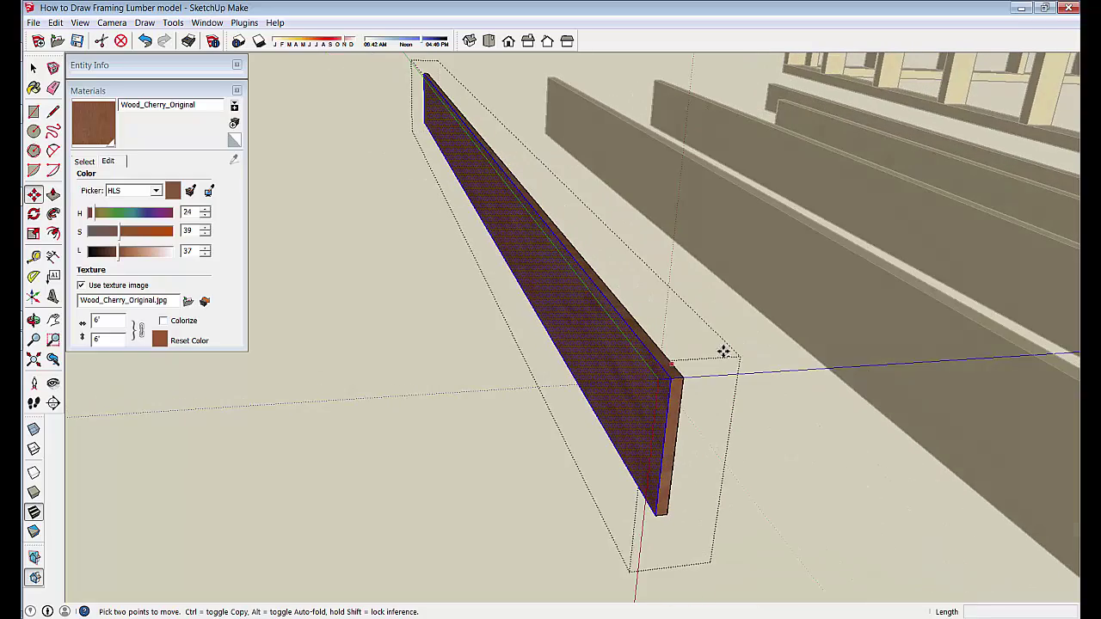
pyautogui.press('ctrl')
pyautogui.click(669, 378)
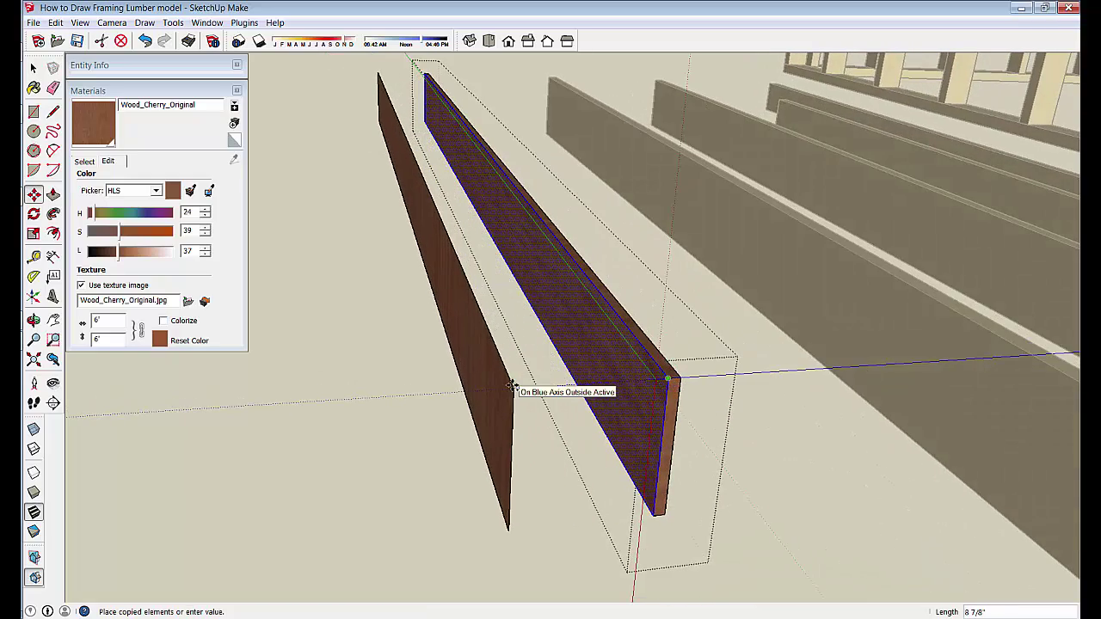
pyautogui.click(510, 386)
pyautogui.press('space')
# Step: Rotate the texture on the copied face a quarter turn by repositioning its green pin, and accept the texture position
pyautogui.moveTo(514, 458)
pyautogui.mouseDown(button='middle')
pyautogui.moveTo(592, 442)
pyautogui.moveTo(710, 356)
pyautogui.mouseUp(button='middle')
pyautogui.rightClick(703, 352)
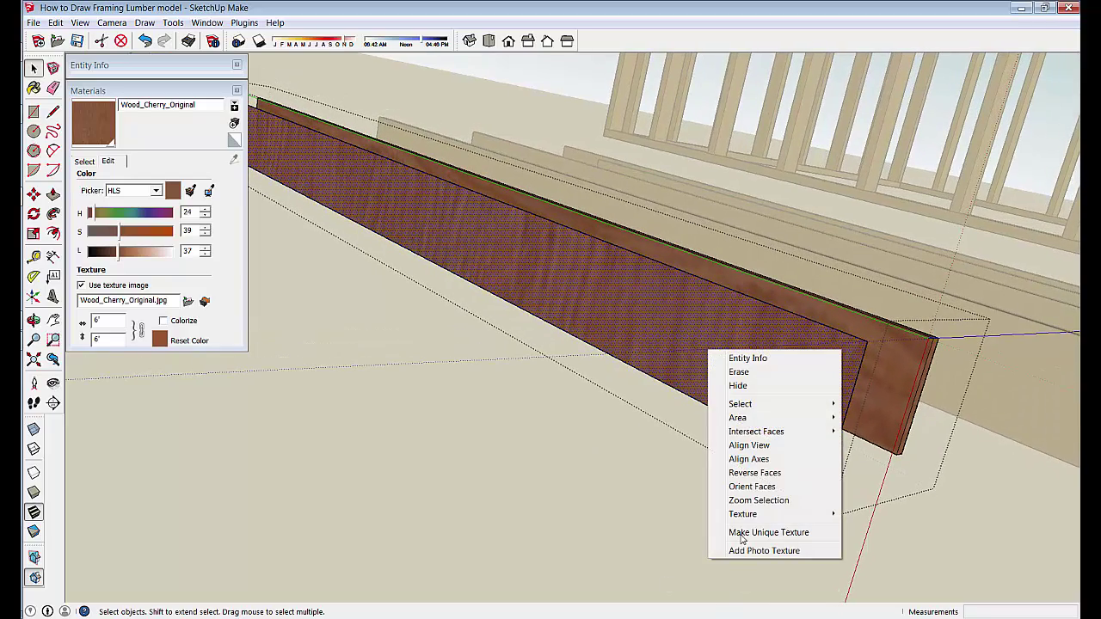
pyautogui.moveTo(747, 514)
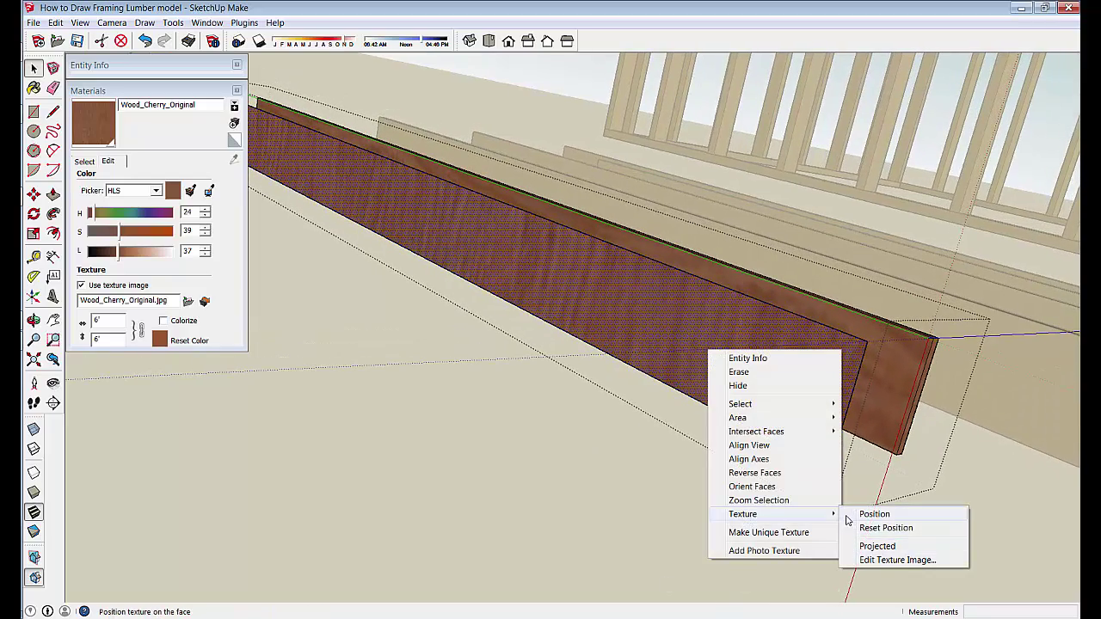
pyautogui.click(848, 520)
pyautogui.moveTo(845, 519); pyautogui.dragTo(594, 369, button='middle')
pyautogui.moveTo(810, 489); pyautogui.dragTo(756, 479, button='middle')
pyautogui.moveTo(742, 464); pyautogui.dragTo(533, 311)
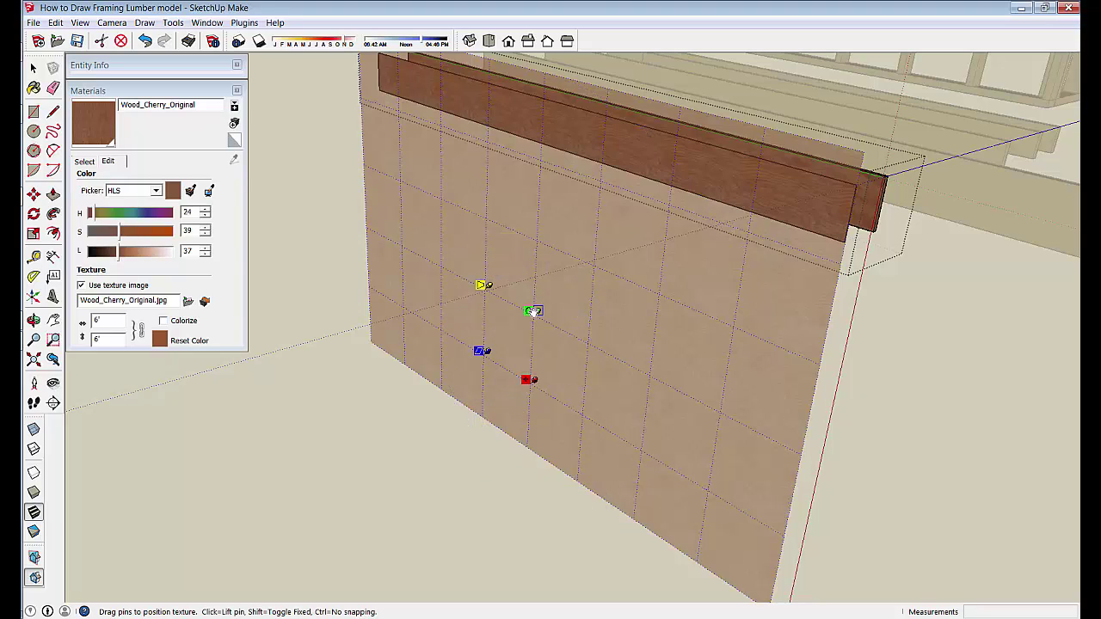
pyautogui.press('Return')
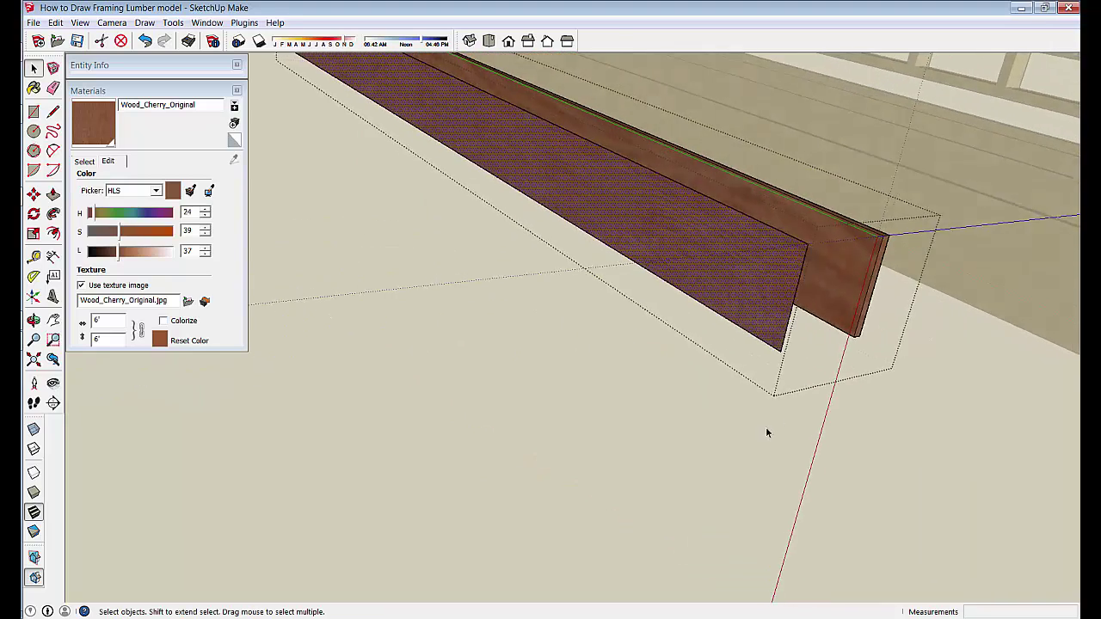
# Step: Rotate the copied face 60 degrees about its upper long edge, away from the board's plane
pyautogui.moveTo(764, 427); pyautogui.dragTo(648, 304, button='middle')
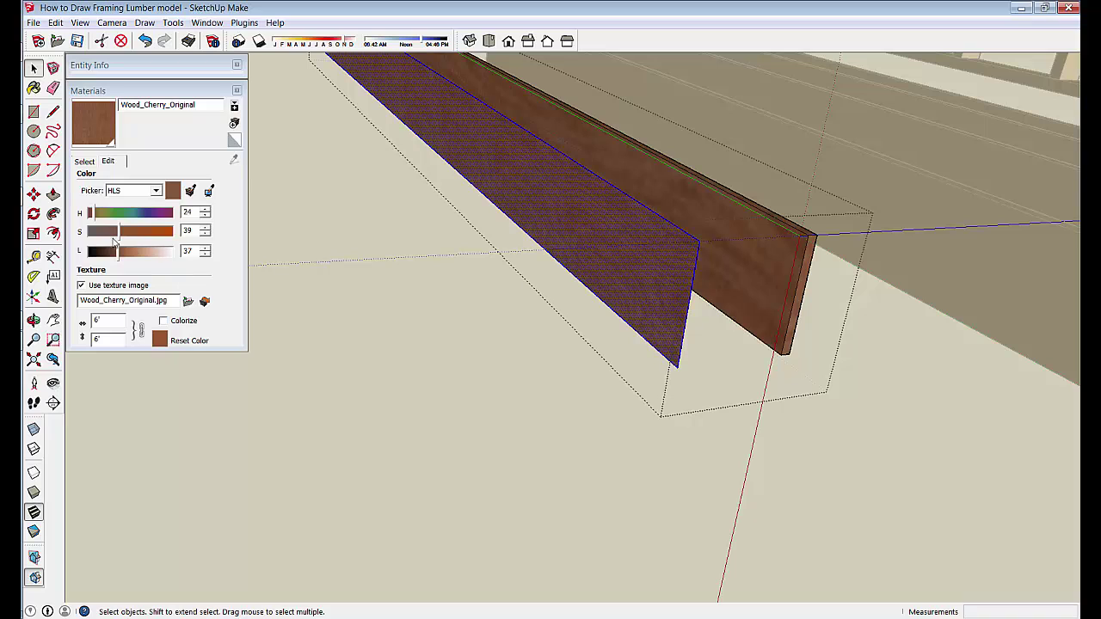
pyautogui.click(34, 215)
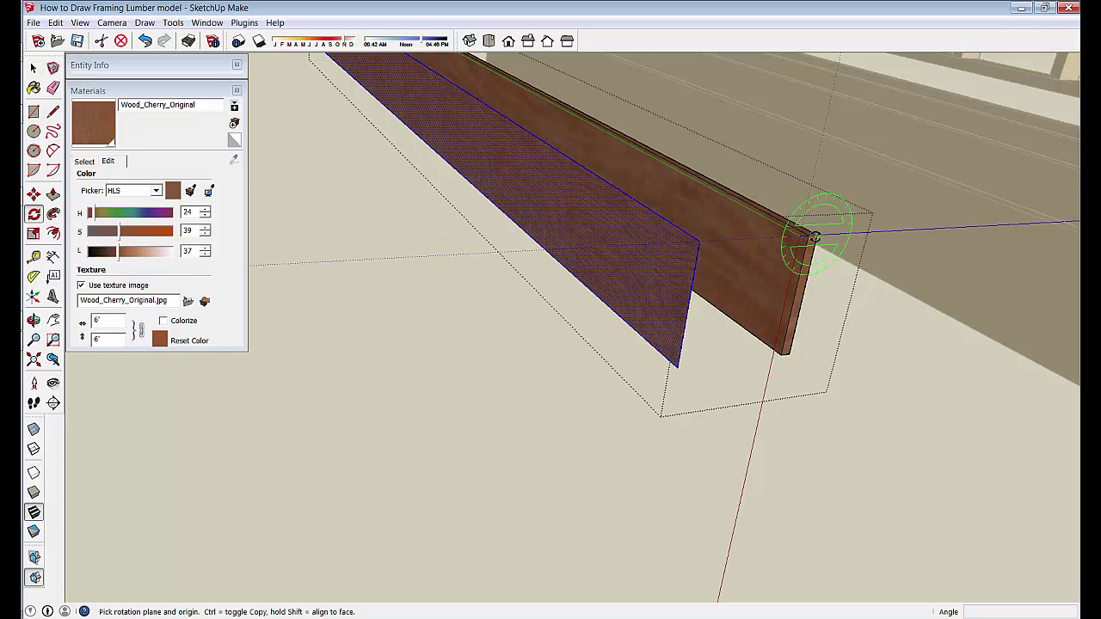
pyautogui.click(634, 271)
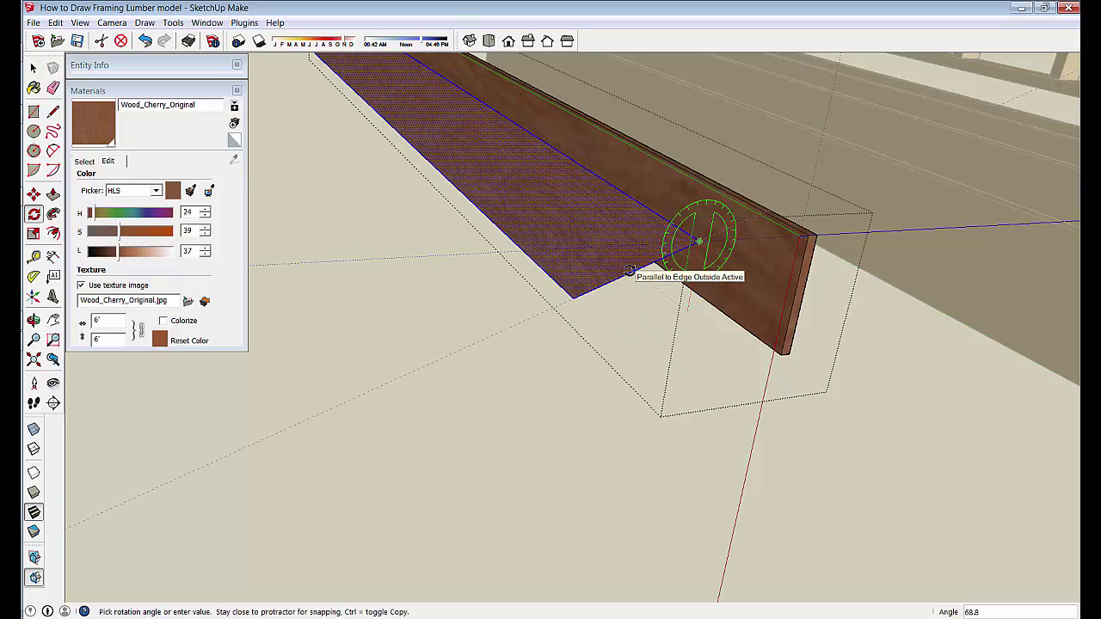
pyautogui.press('Return')
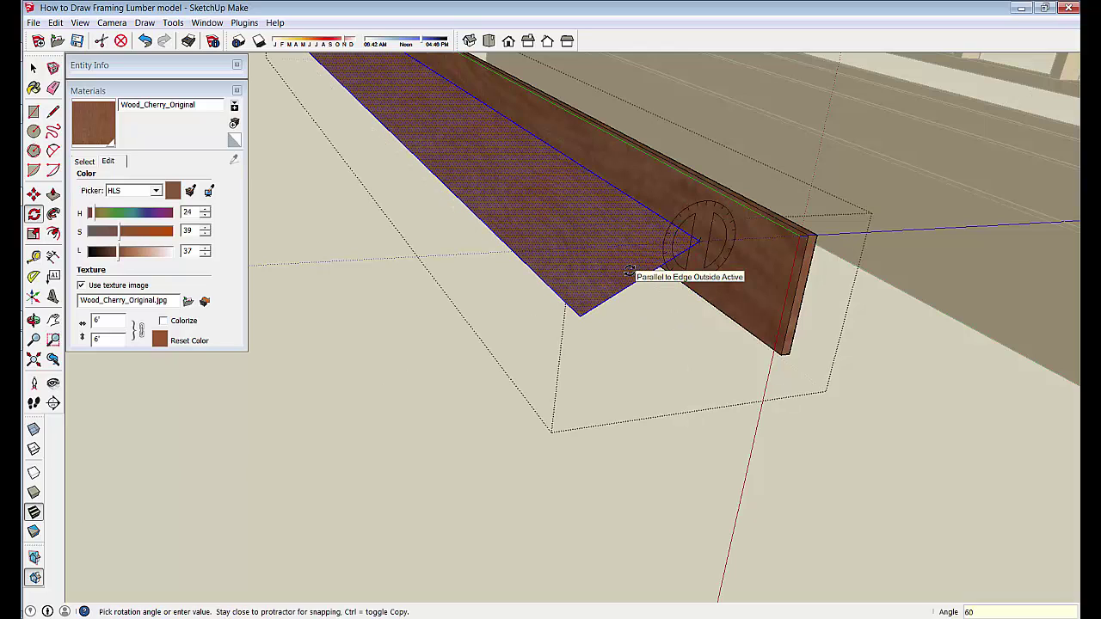
pyautogui.press('space')
# Step: Set the texture of the rotated face to Projected
pyautogui.rightClick(597, 259)
pyautogui.moveTo(638, 421)
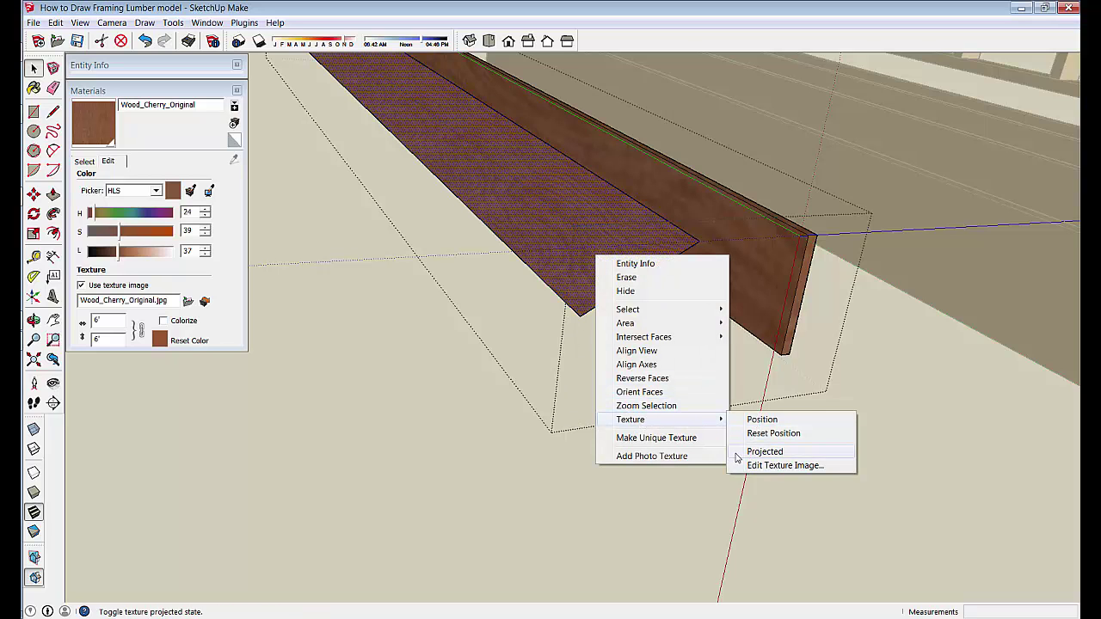
pyautogui.click(764, 452)
# Step: Select all of the board's faces and paint them with the projected cherry texture sampled from the rotated face
pyautogui.moveTo(727, 449); pyautogui.dragTo(686, 366, button='middle')
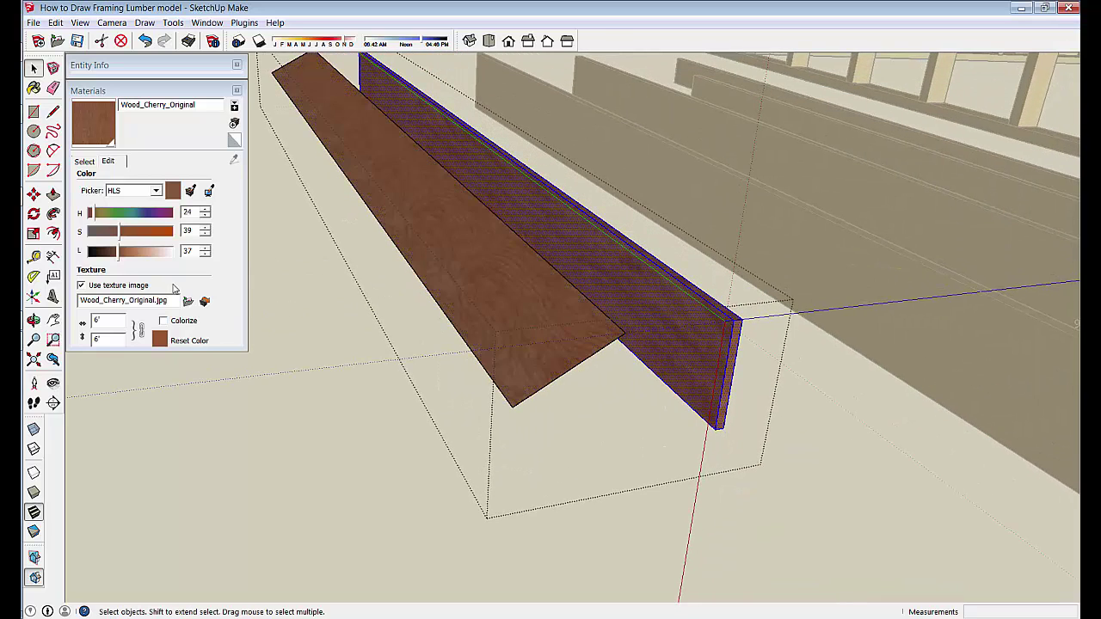
pyautogui.click(89, 162)
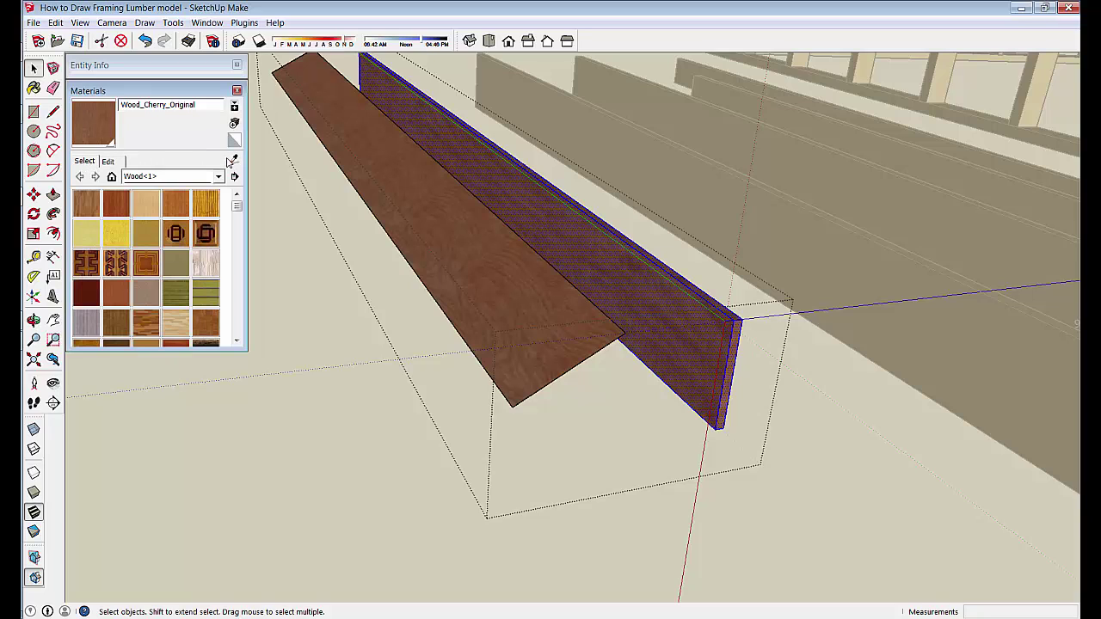
pyautogui.click(493, 275)
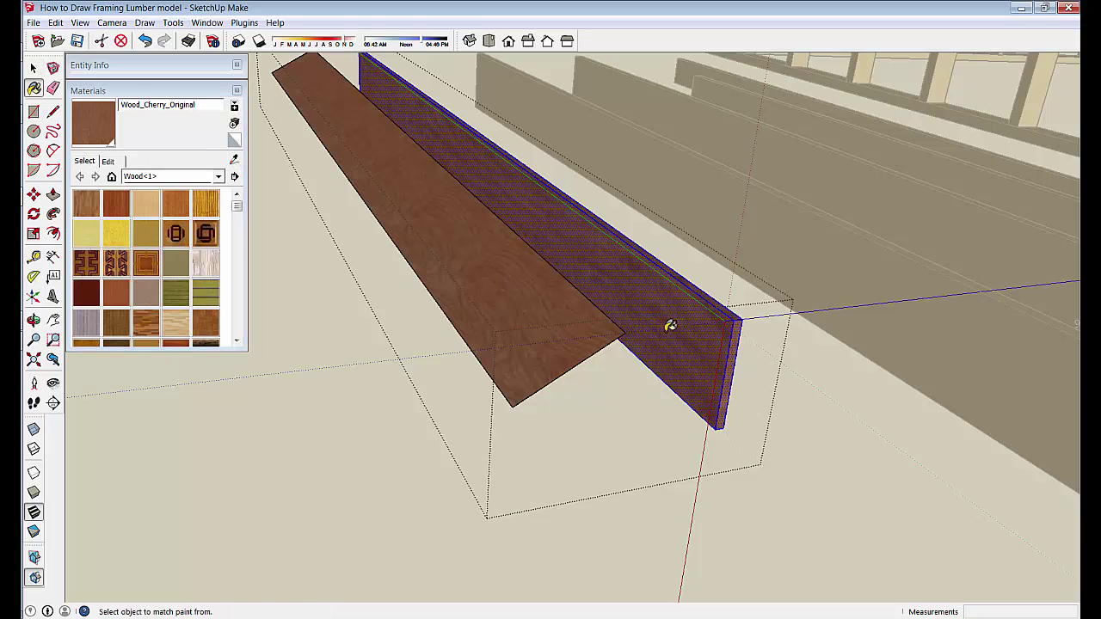
pyautogui.press('space')
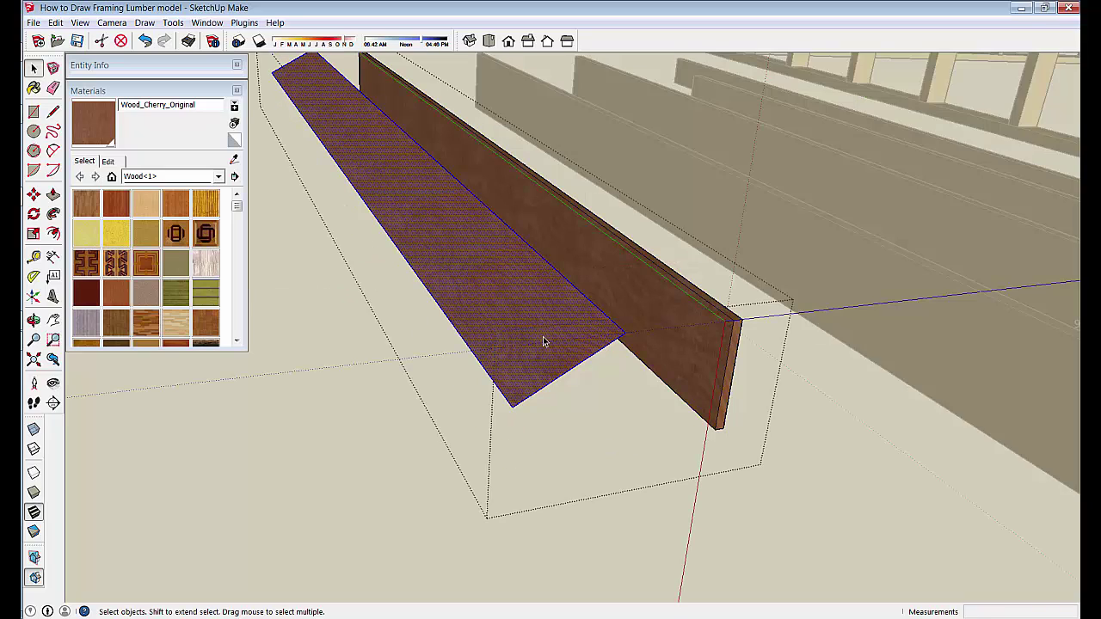
# Step: Delete the rotated face copy from the board and close the Materials window
pyautogui.press('Delete')
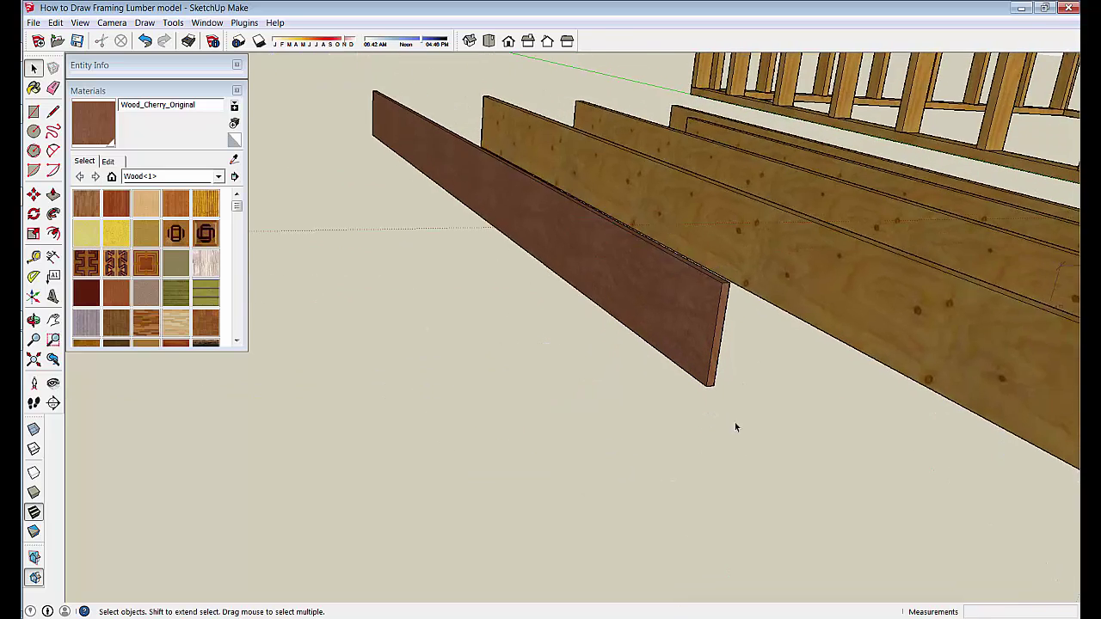
pyautogui.scroll(5, 735, 422)
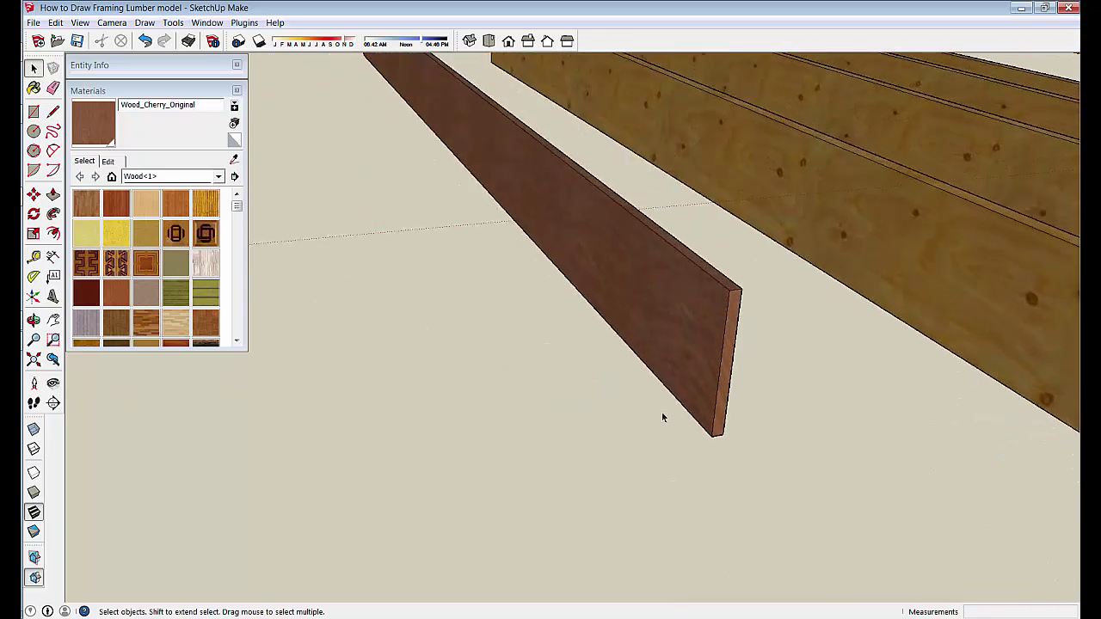
pyautogui.scroll(-5, 641, 393)
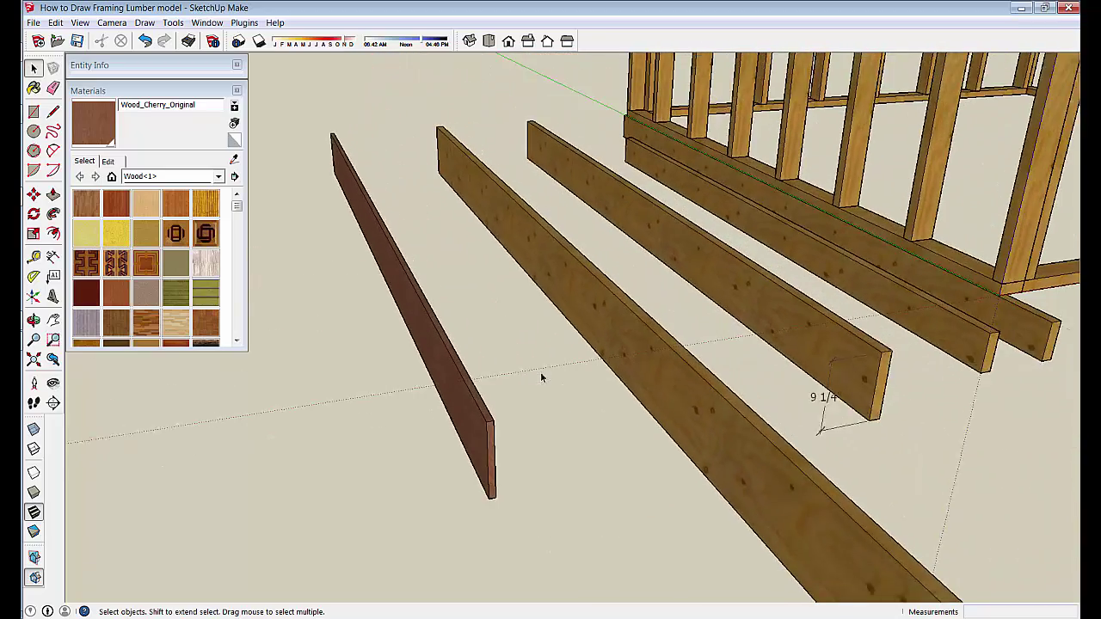
pyautogui.scroll(-1, 541, 375)
pyautogui.click(236, 91)
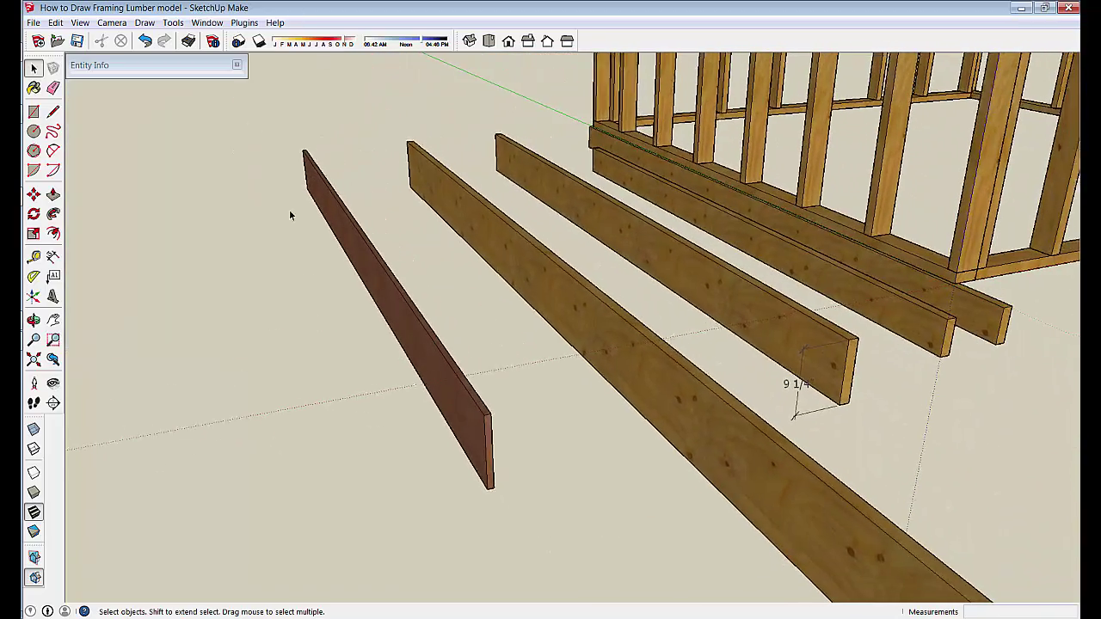
# Step: Open the cherry board for editing and pull its top narrow face up about 1" with Push/Pull
pyautogui.moveTo(332, 267); pyautogui.dragTo(471, 433, button='middle')
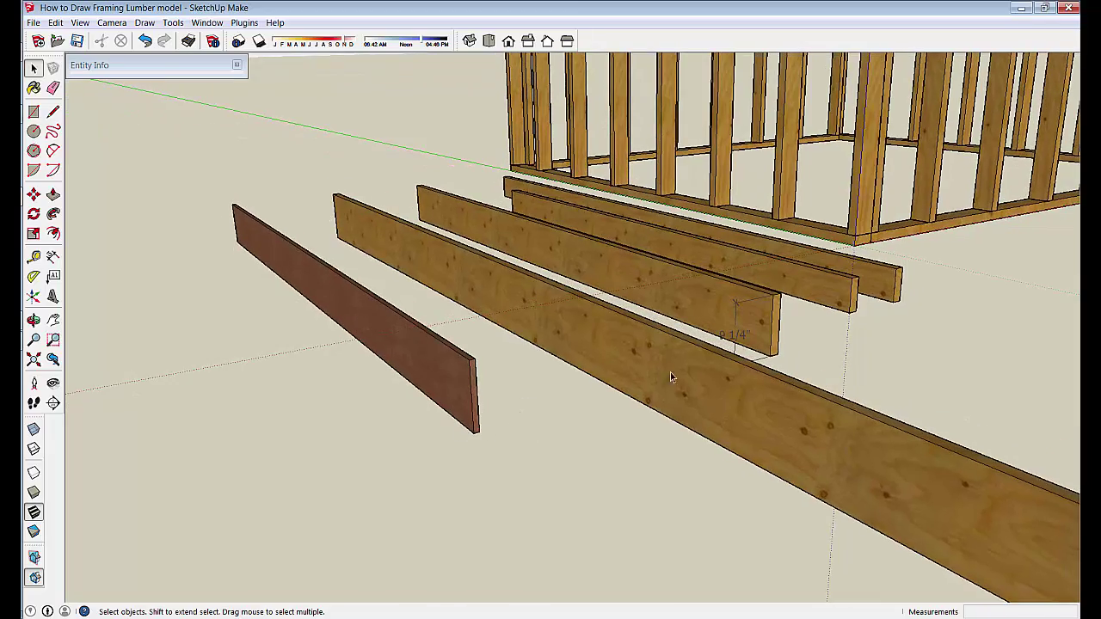
pyautogui.moveTo(687, 370); pyautogui.dragTo(470, 405, button='middle')
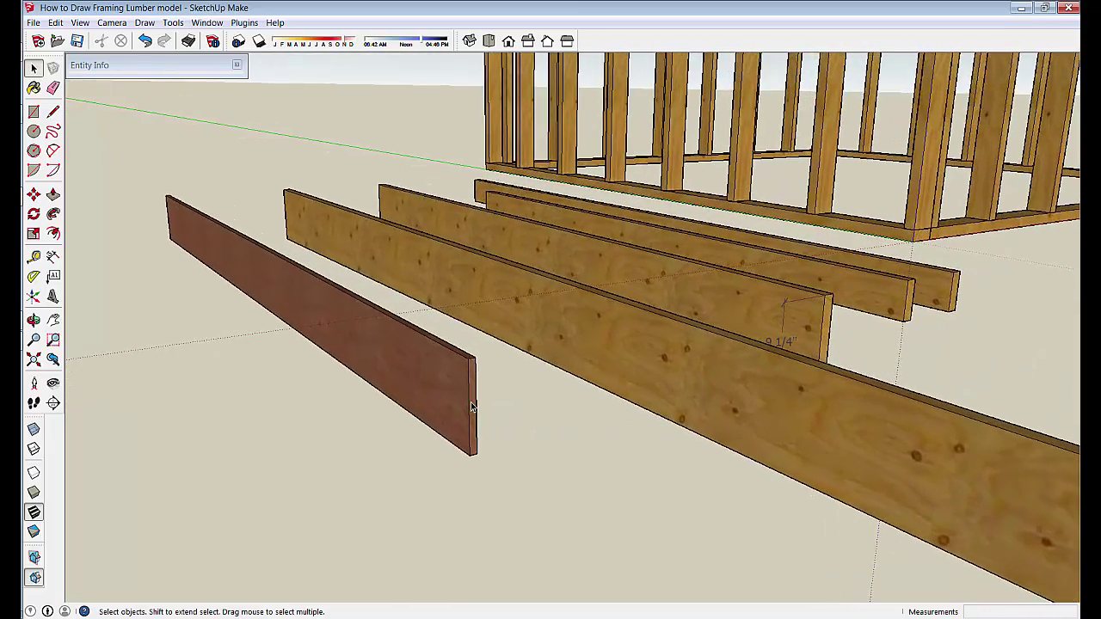
pyautogui.scroll(-1, 471, 401)
pyautogui.scroll(6, 436, 414)
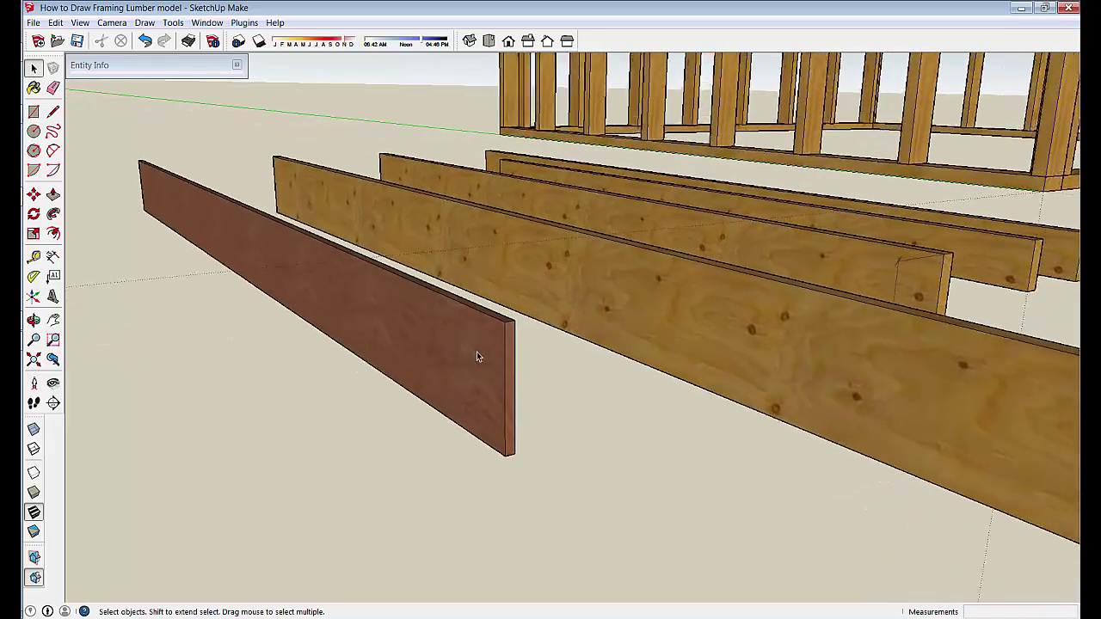
pyautogui.moveTo(476, 351); pyautogui.dragTo(387, 338, button='middle')
pyautogui.doubleClick(395, 334)
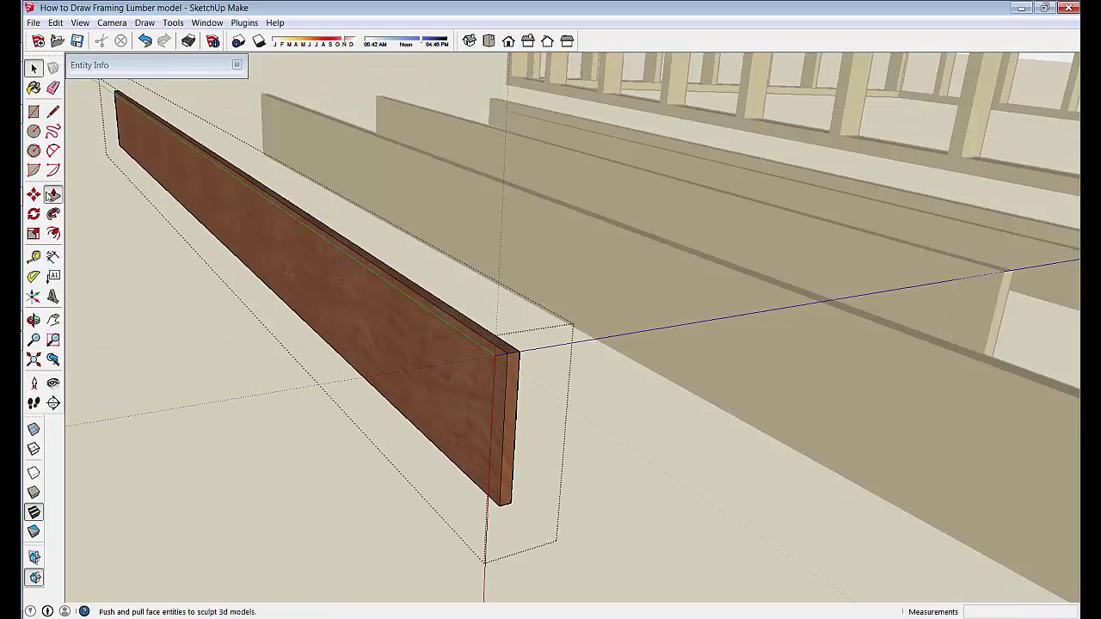
pyautogui.click(56, 197)
pyautogui.moveTo(457, 328); pyautogui.dragTo(437, 363, button='middle')
pyautogui.click(447, 359)
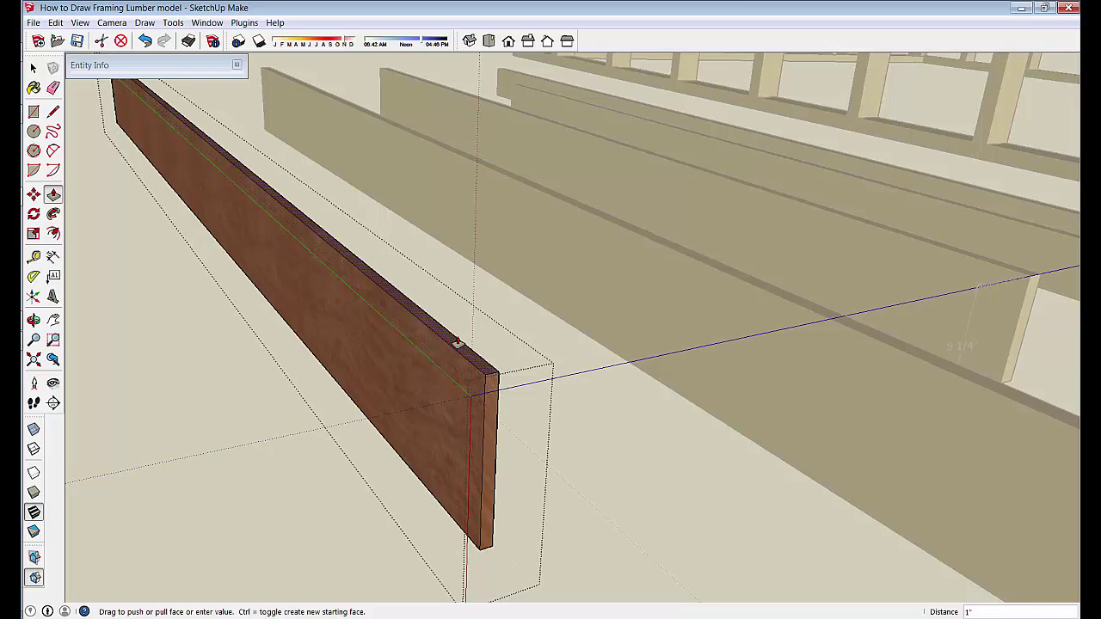
pyautogui.click(458, 342)
pyautogui.press('space')
# Step: Lengthen the cherry board by pulling its near end face outward with Push/Pull, and close the board
pyautogui.moveTo(484, 460); pyautogui.dragTo(541, 428, button='middle')
pyautogui.click(54, 195)
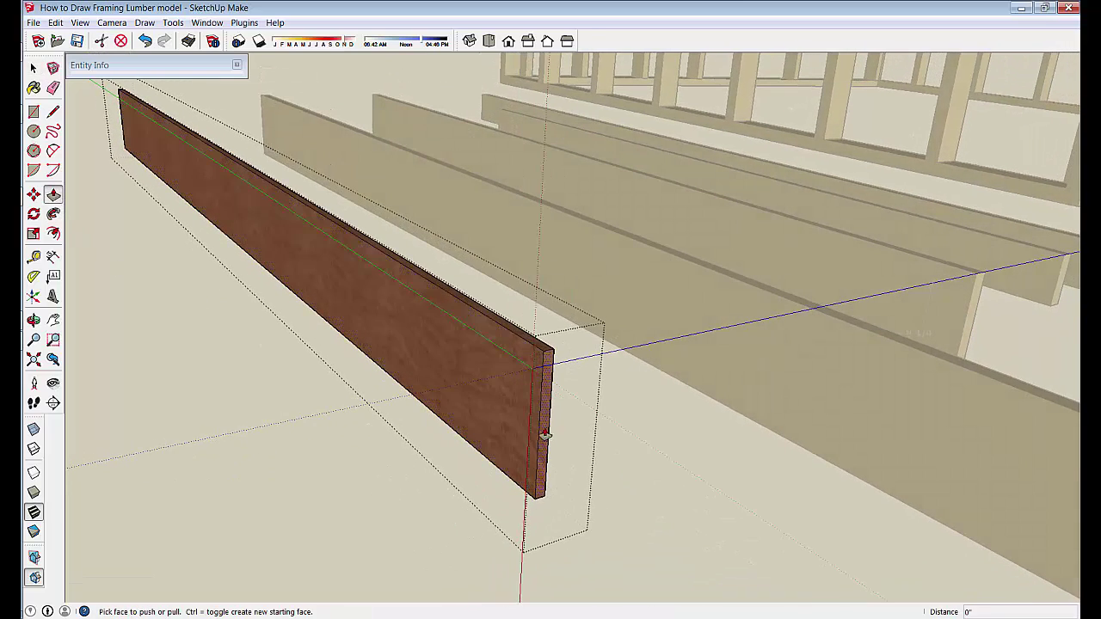
pyautogui.click(544, 436)
pyautogui.click(676, 541)
pyautogui.press('space')
pyautogui.click(733, 562)
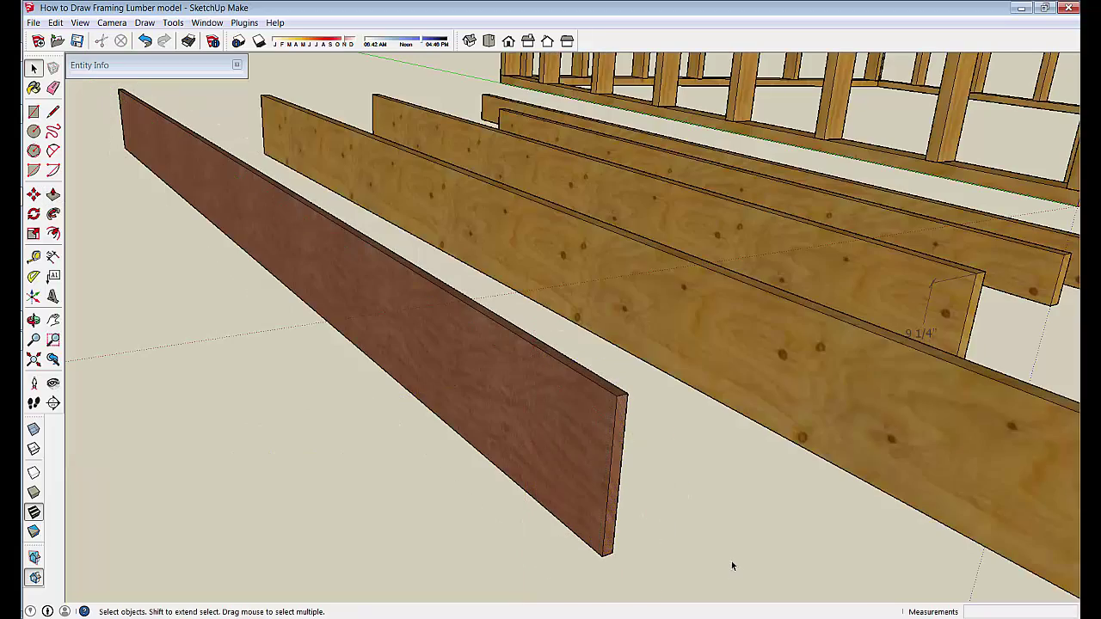
# Step: Turn on shadows to view the wall frame and all the boards, and turn the shadows off again
pyautogui.scroll(-4, 275, 472)
pyautogui.scroll(-3, 479, 288)
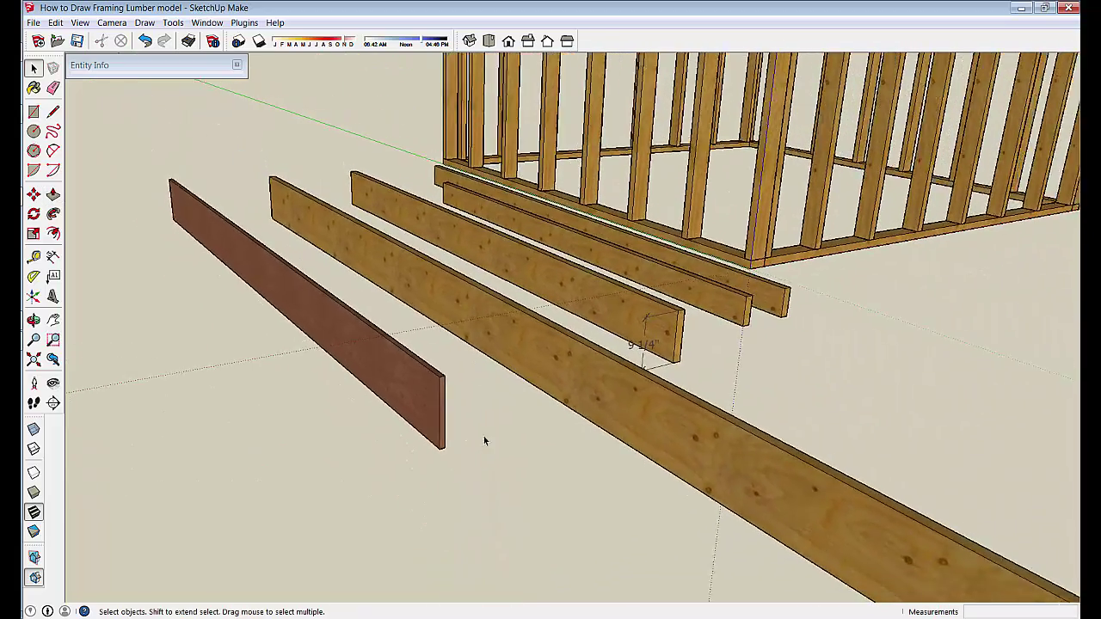
pyautogui.scroll(-2, 483, 439)
pyautogui.moveTo(479, 449); pyautogui.dragTo(656, 442, button='middle')
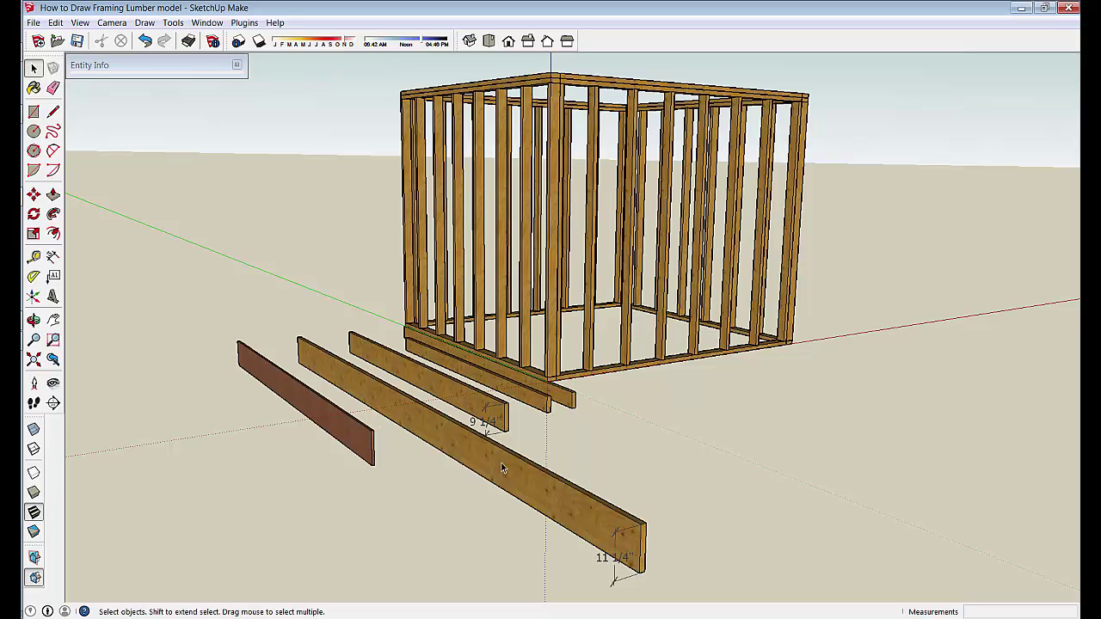
pyautogui.moveTo(642, 435); pyautogui.dragTo(657, 448, button='middle')
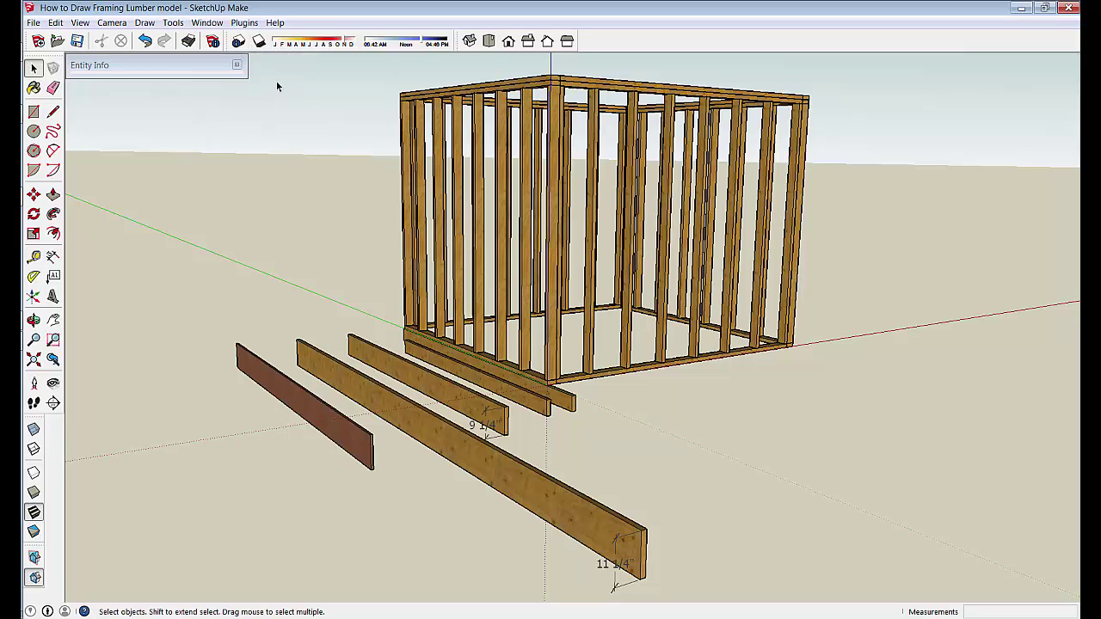
pyautogui.click(259, 40)
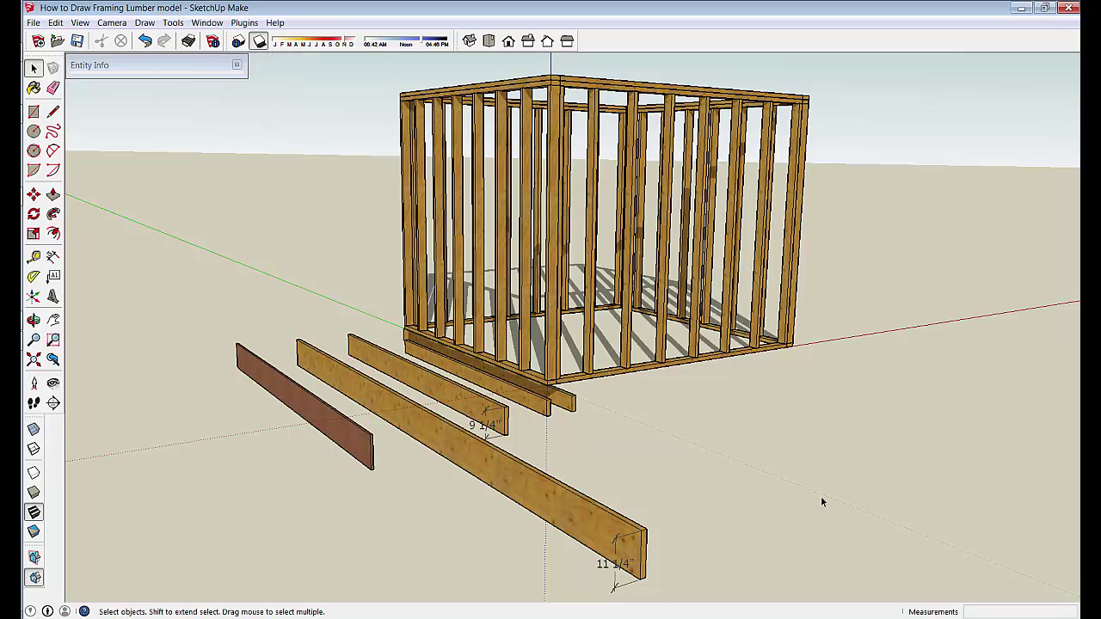
pyautogui.moveTo(821, 498); pyautogui.dragTo(805, 500, button='middle')
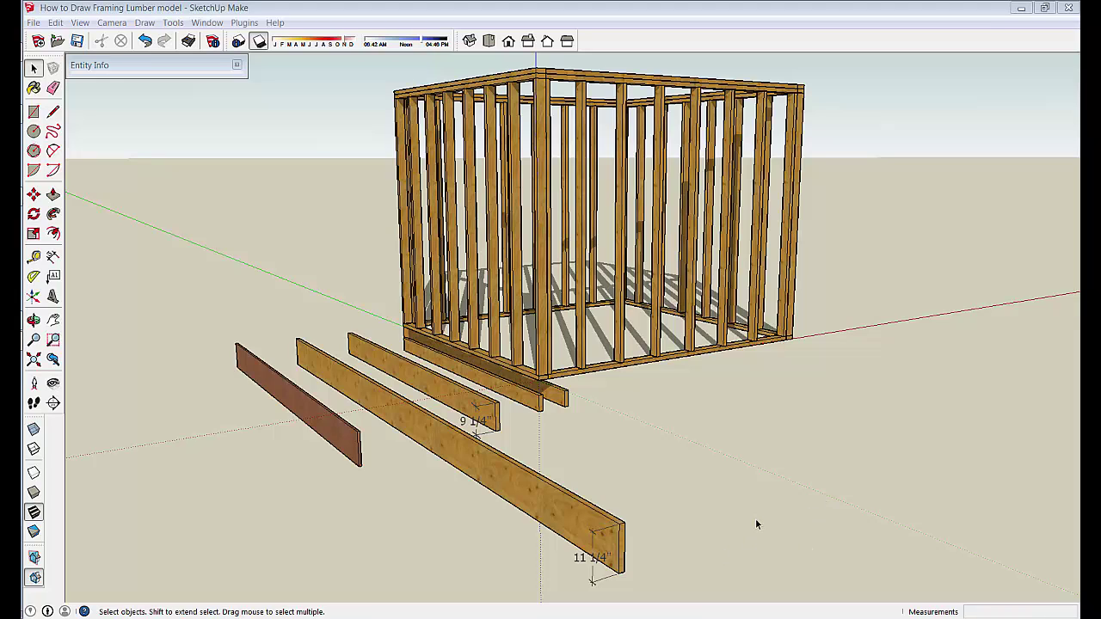
pyautogui.moveTo(717, 474); pyautogui.dragTo(739, 501, button='middle')
pyautogui.moveTo(707, 410); pyautogui.dragTo(589, 478, button='middle')
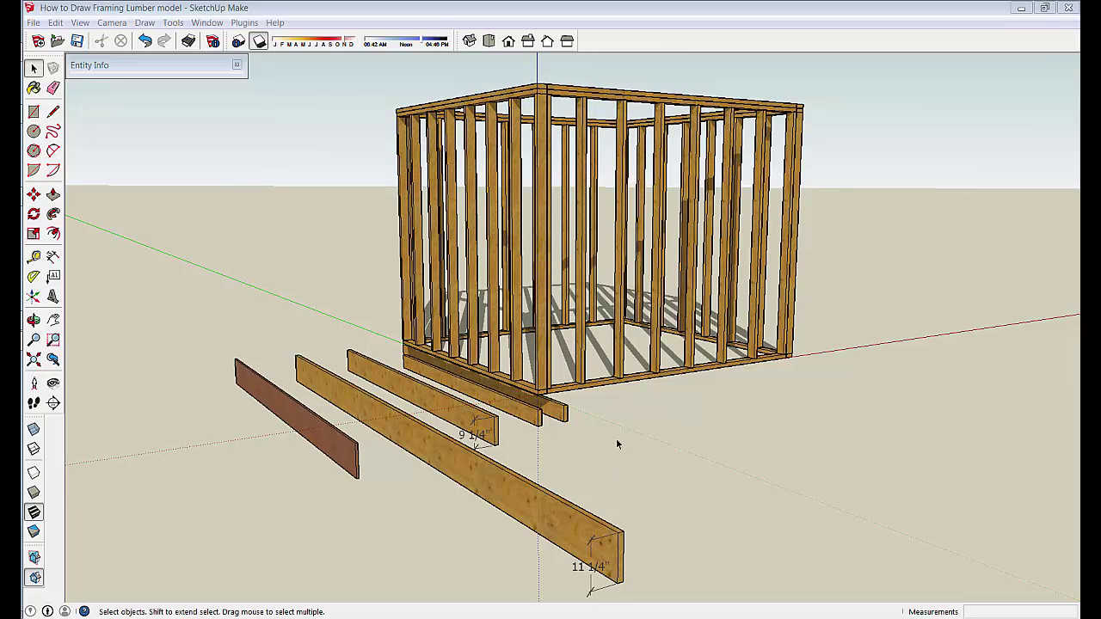
pyautogui.click(259, 41)
pyautogui.moveTo(680, 525); pyautogui.dragTo(501, 389, button='middle')
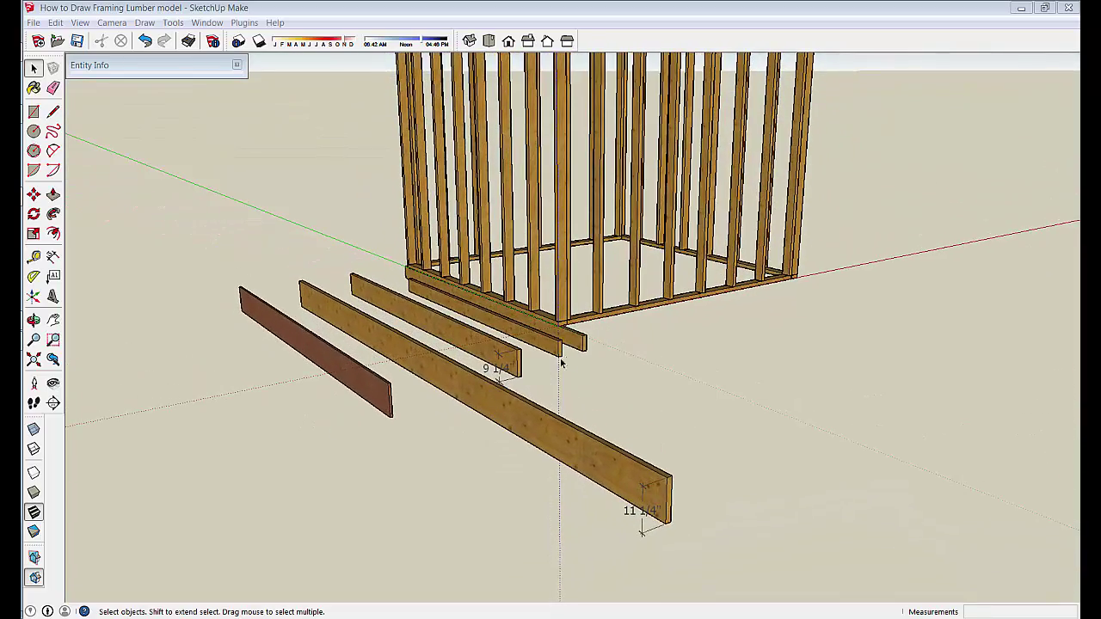
pyautogui.moveTo(566, 361); pyautogui.dragTo(586, 306, button='middle')
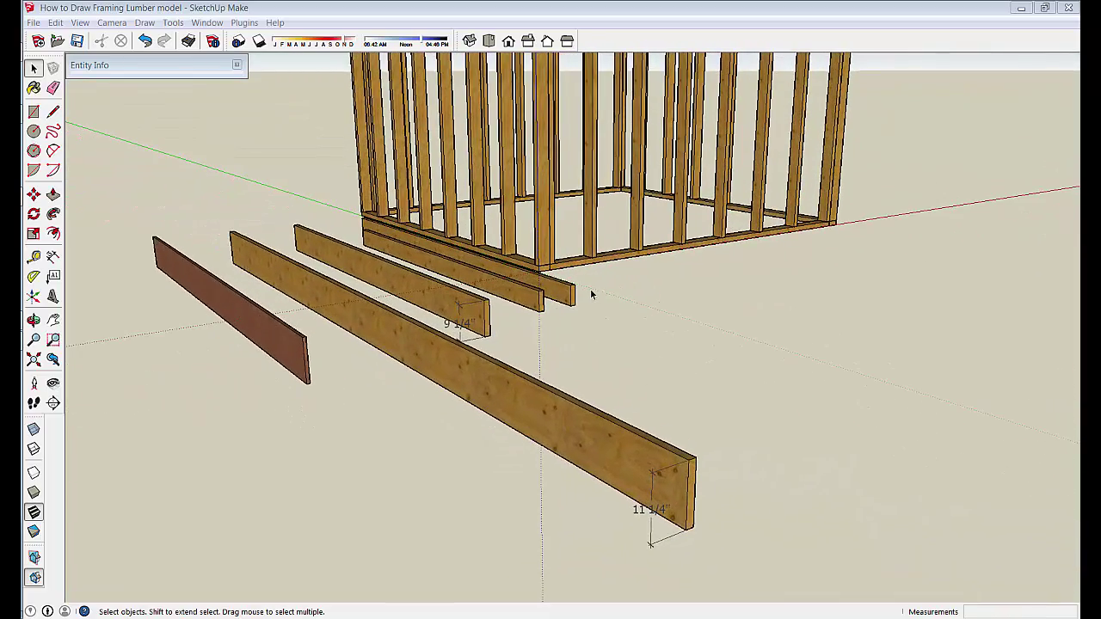
# Step: Move all the boards except the 9 1/4" one about 6' 10" away from the wall frame along the red axis
pyautogui.moveTo(542, 345); pyautogui.dragTo(540, 346)
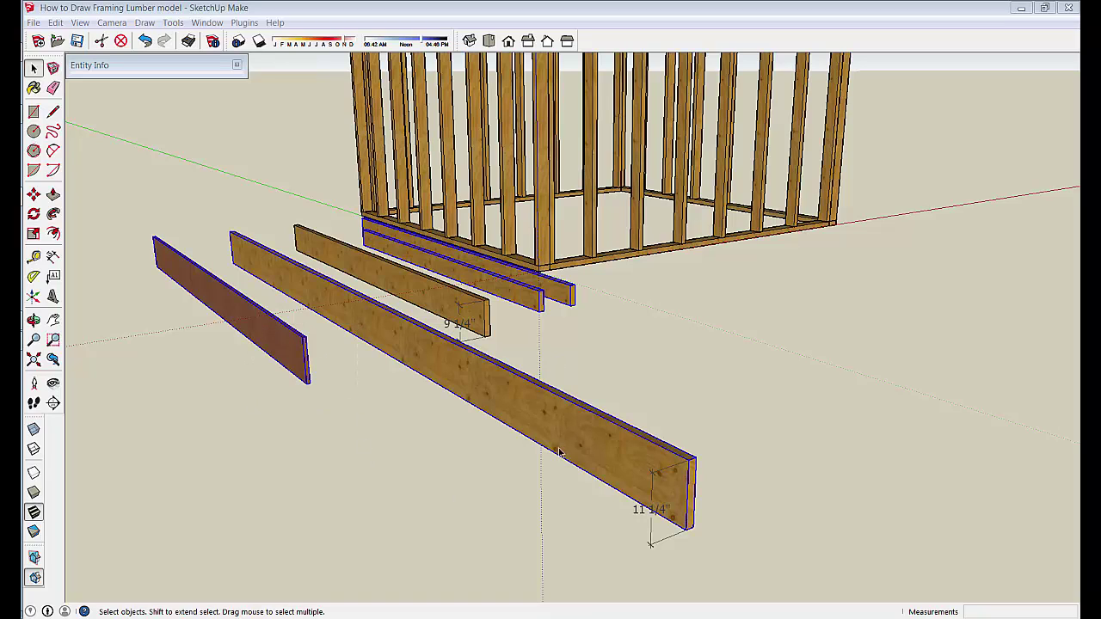
pyautogui.press('m')
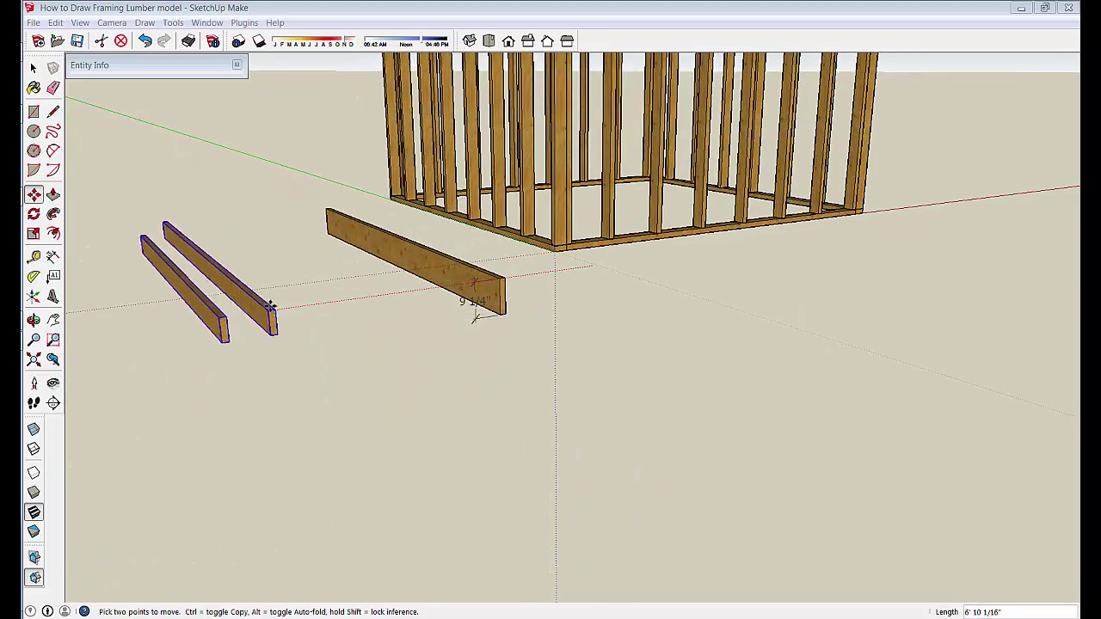
pyautogui.press('space')
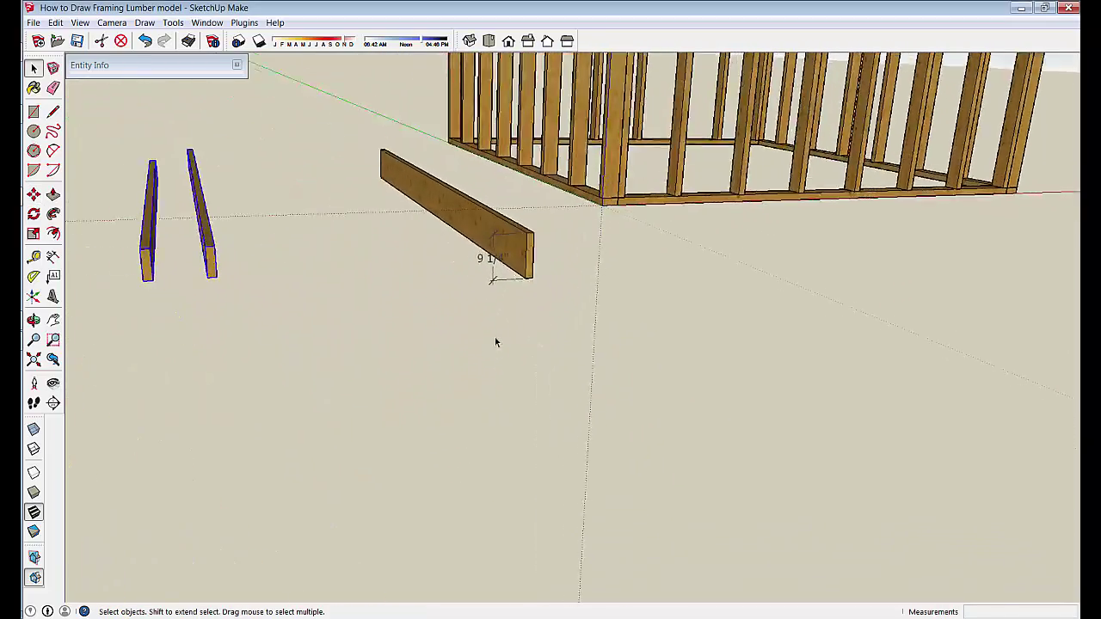
# Step: Remove the remaining board's 9 1/4" dimension and move the board by its upper corner to the wall frame's bottom corner
pyautogui.moveTo(496, 342); pyautogui.dragTo(469, 227, button='middle')
pyautogui.scroll(3, 469, 227)
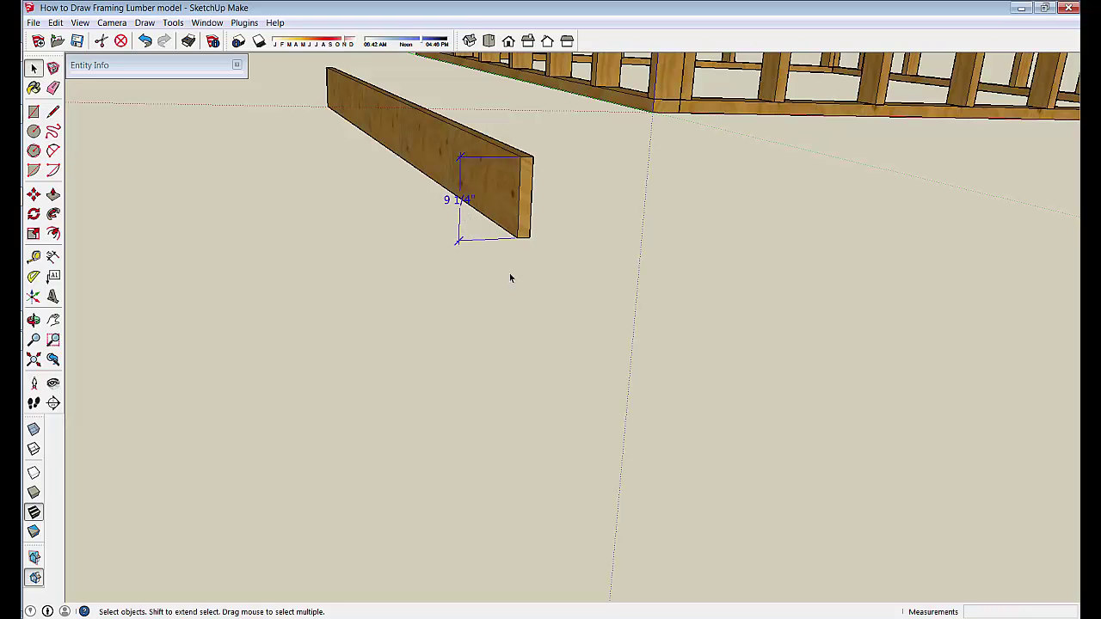
pyautogui.hotkey('ctrl', 'z')
pyautogui.moveTo(511, 277); pyautogui.dragTo(496, 343, button='middle')
pyautogui.press('m')
pyautogui.click(504, 329)
pyautogui.click(641, 280)
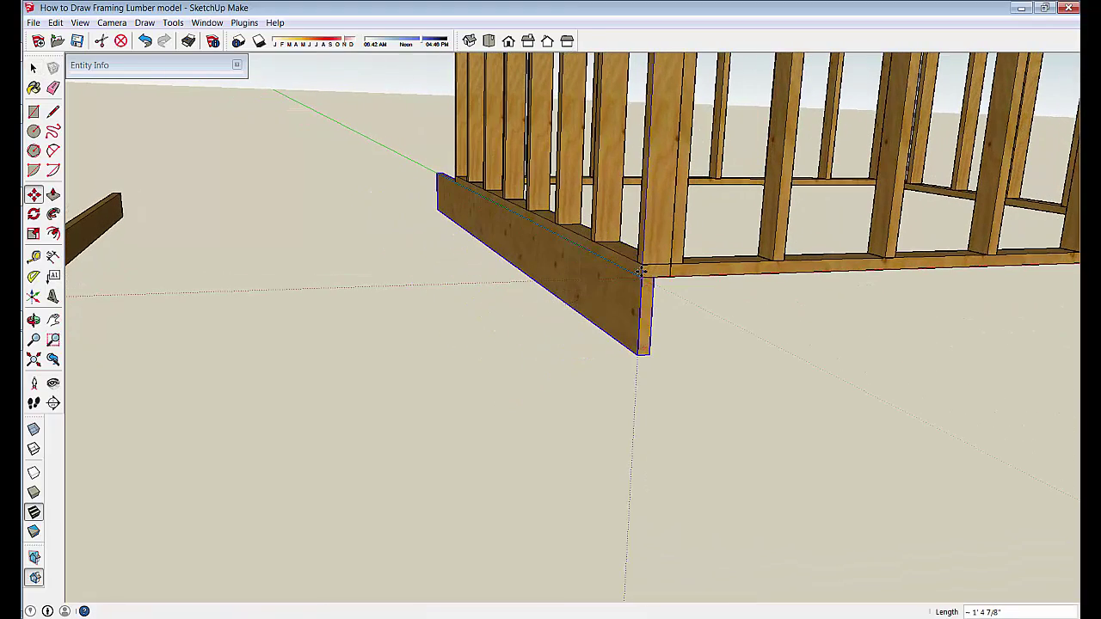
# Step: Move a narrower board to the same frame corner and lower it 1' so it sits below the wide board
pyautogui.moveTo(643, 287); pyautogui.dragTo(381, 427, button='middle')
pyautogui.press('space')
pyautogui.press('q')
pyautogui.press('m')
pyautogui.click(340, 368)
pyautogui.scroll(5, 811, 324)
pyautogui.click(903, 260)
pyautogui.click(900, 258)
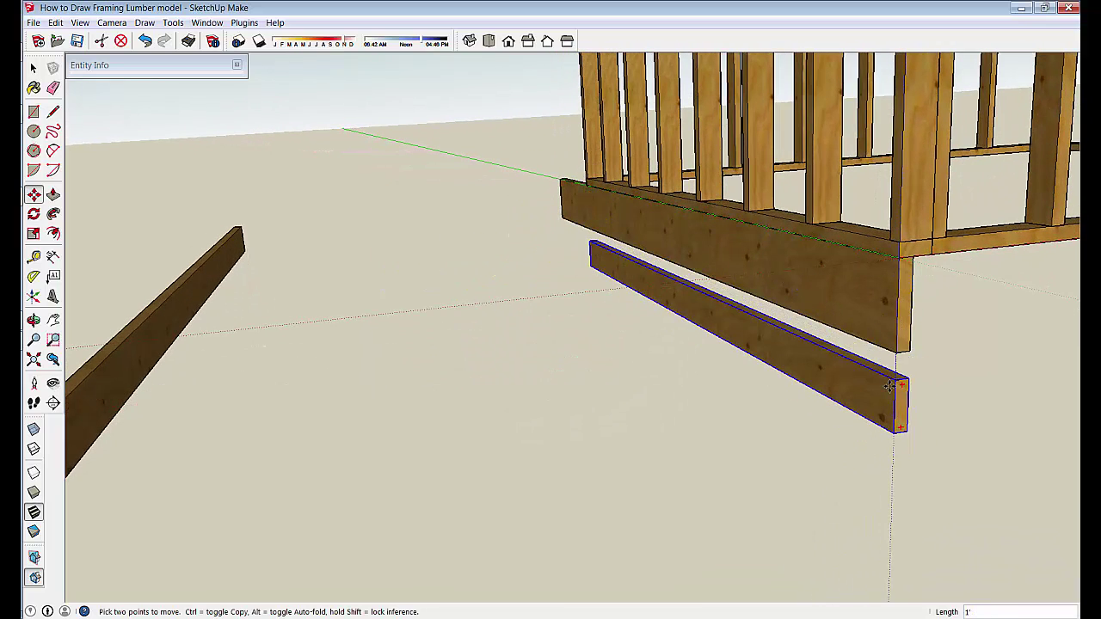
pyautogui.click(890, 386)
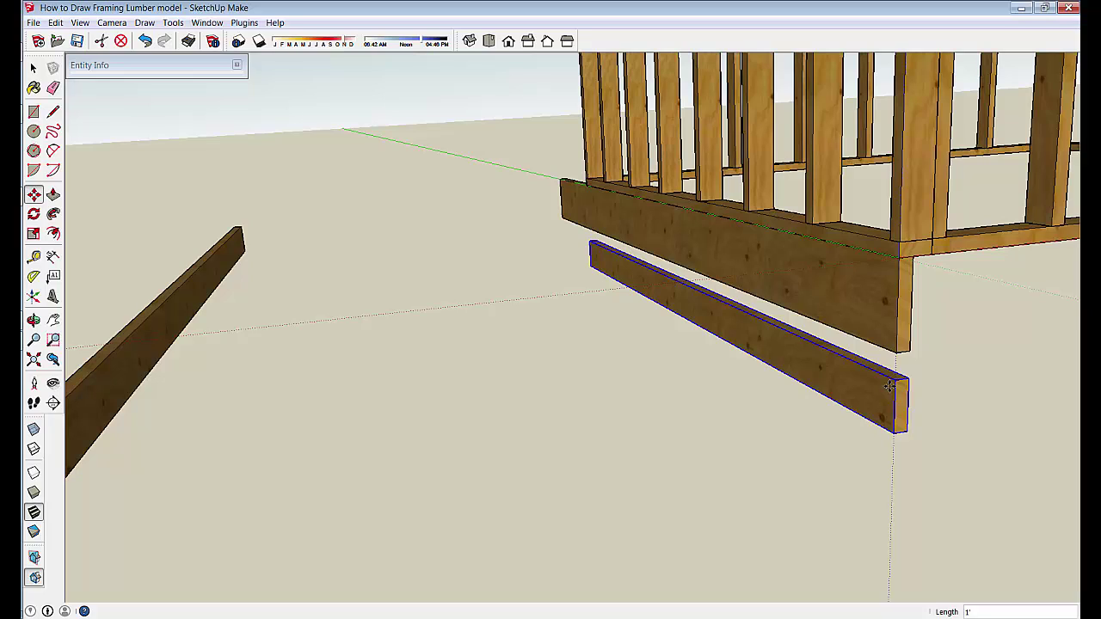
pyautogui.press('space')
pyautogui.click(898, 497)
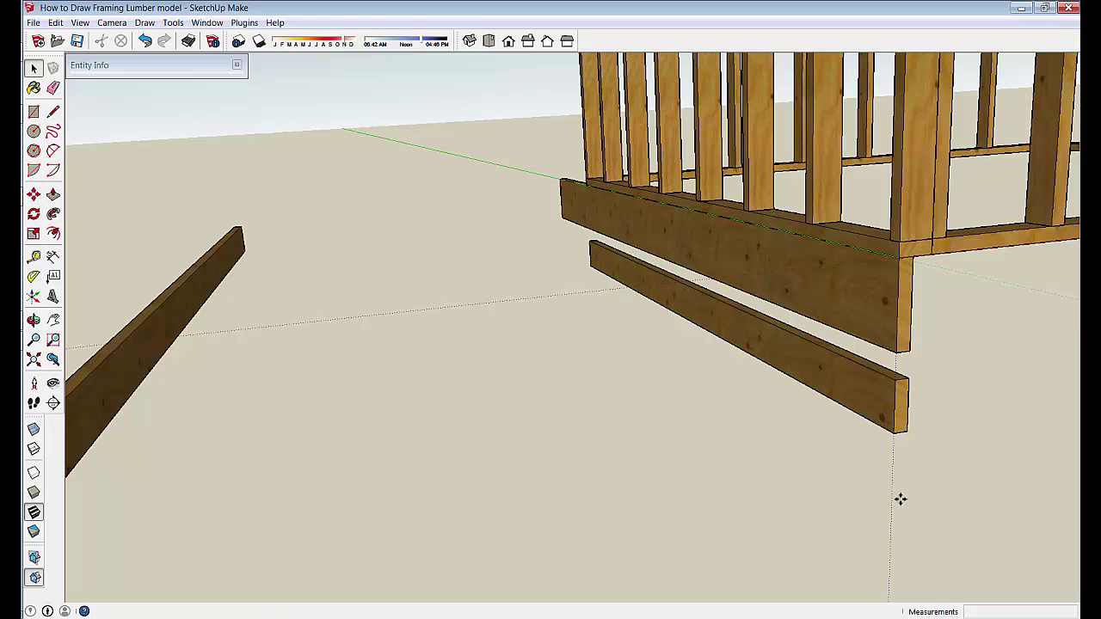
# Step: Open the wide board for editing, push its overhanging end face back 2' to the wall frame's corner, and close the board
pyautogui.moveTo(963, 447)
pyautogui.mouseDown(button='middle')
pyautogui.moveTo(839, 445)
pyautogui.moveTo(711, 306)
pyautogui.moveTo(386, 330)
pyautogui.moveTo(233, 292)
pyautogui.moveTo(163, 249)
pyautogui.mouseUp(button='middle')
pyautogui.doubleClick(711, 305)
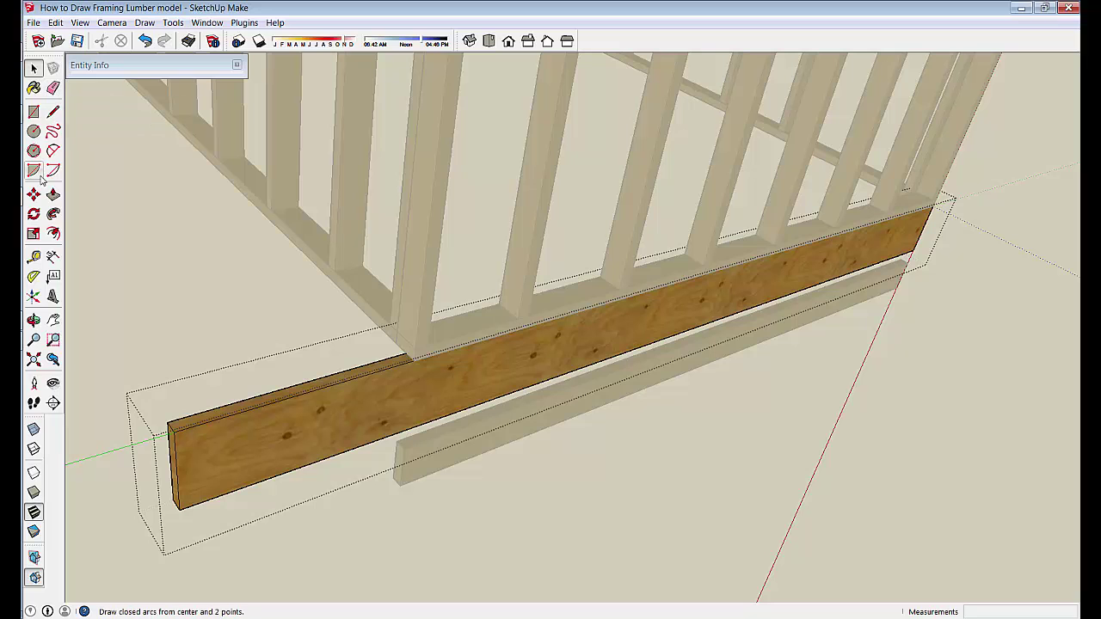
pyautogui.click(52, 194)
pyautogui.moveTo(103, 352); pyautogui.dragTo(165, 441, button='middle')
pyautogui.click(164, 441)
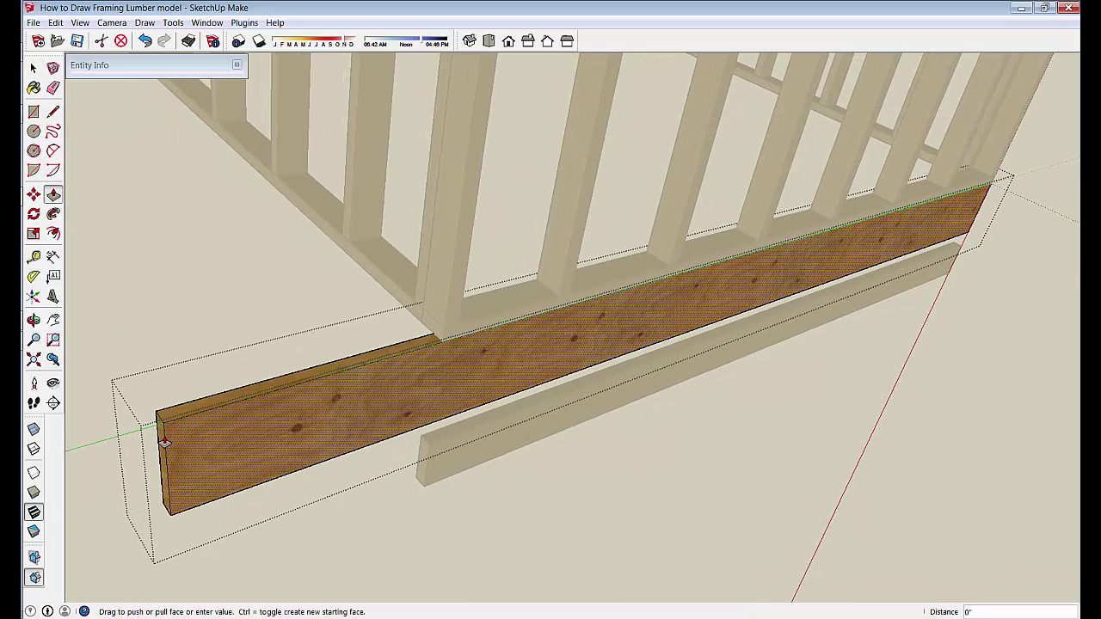
pyautogui.click(159, 440)
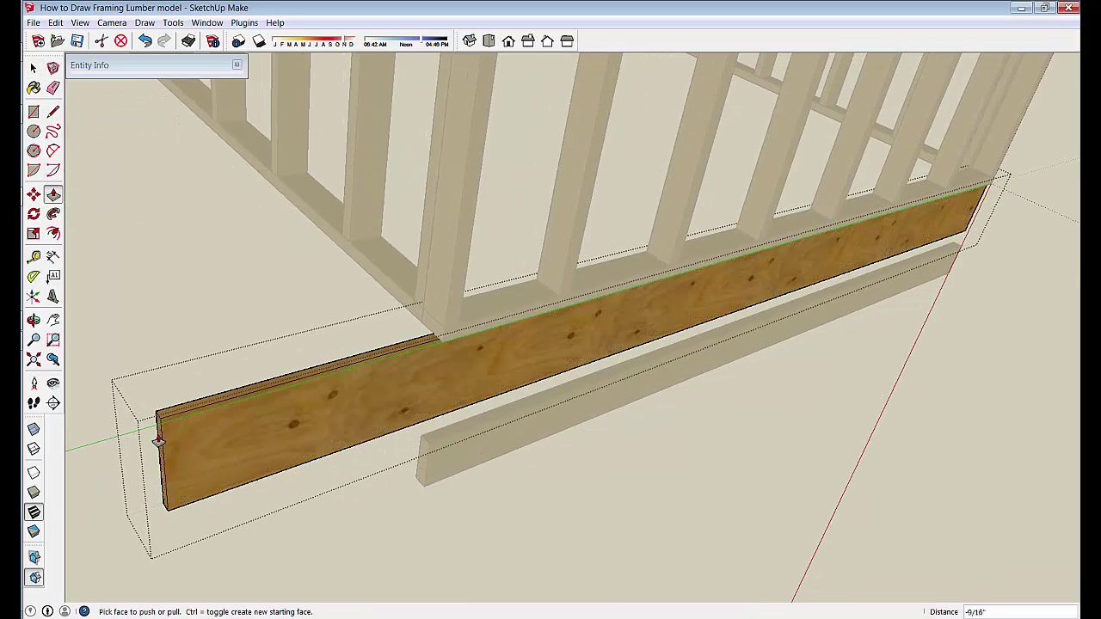
pyautogui.click(159, 440)
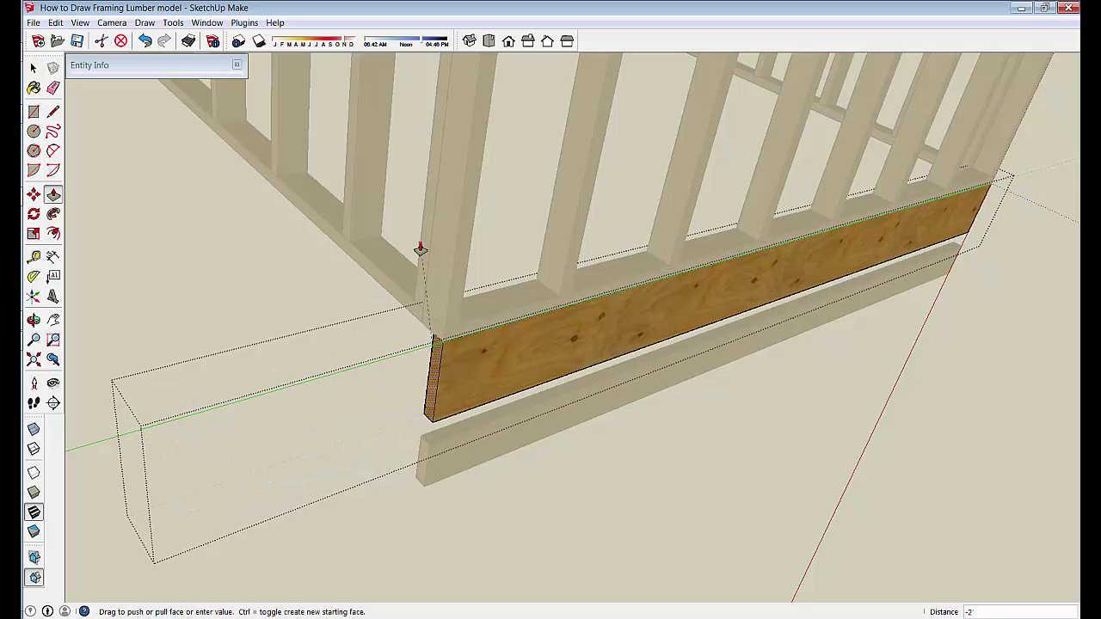
pyautogui.press('space')
pyautogui.moveTo(534, 401); pyautogui.dragTo(715, 329, button='middle')
pyautogui.scroll(-3, 644, 406)
pyautogui.click(666, 458)
# Step: Copy the wide and narrow boards 9' 8 3/8" along the red axis to the wall frame's opposite bottom corner
pyautogui.moveTo(928, 340); pyautogui.dragTo(726, 432, button='middle')
pyautogui.click(862, 329)
pyautogui.click(830, 325)
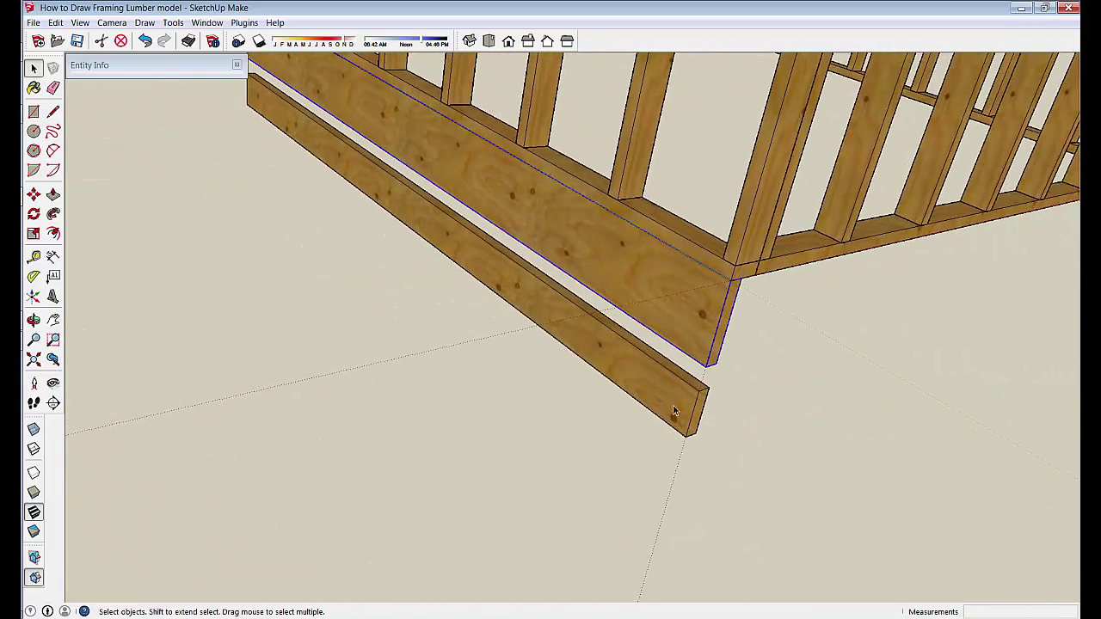
pyautogui.moveTo(675, 408); pyautogui.dragTo(674, 410, button='middle')
pyautogui.scroll(-2, 674, 410)
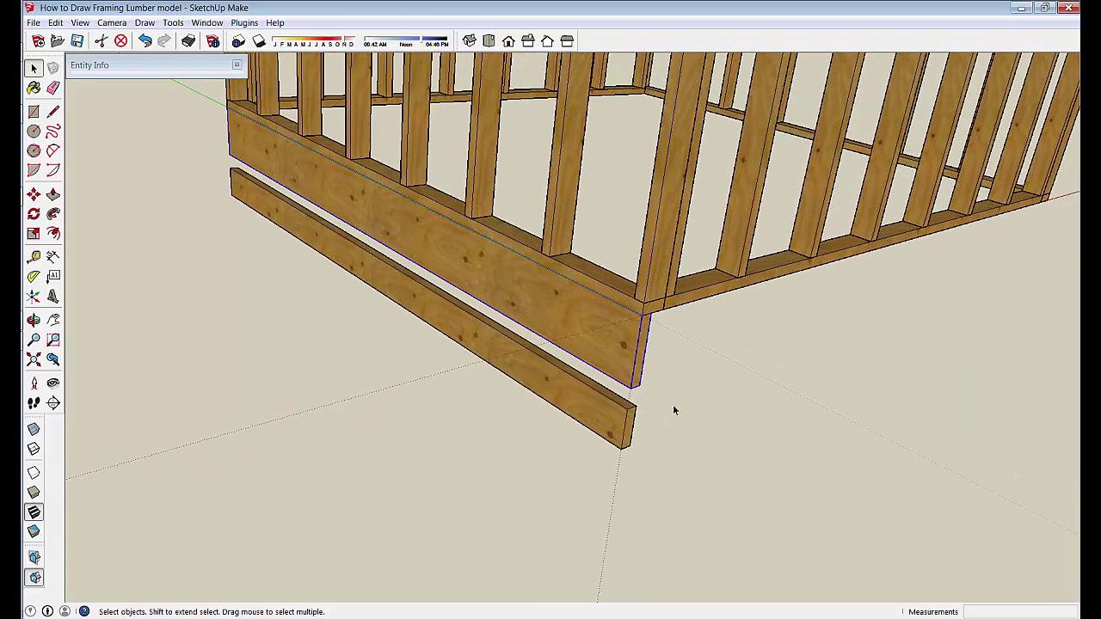
pyautogui.keyDown('shift'); pyautogui.click(614, 432); pyautogui.keyUp('shift')
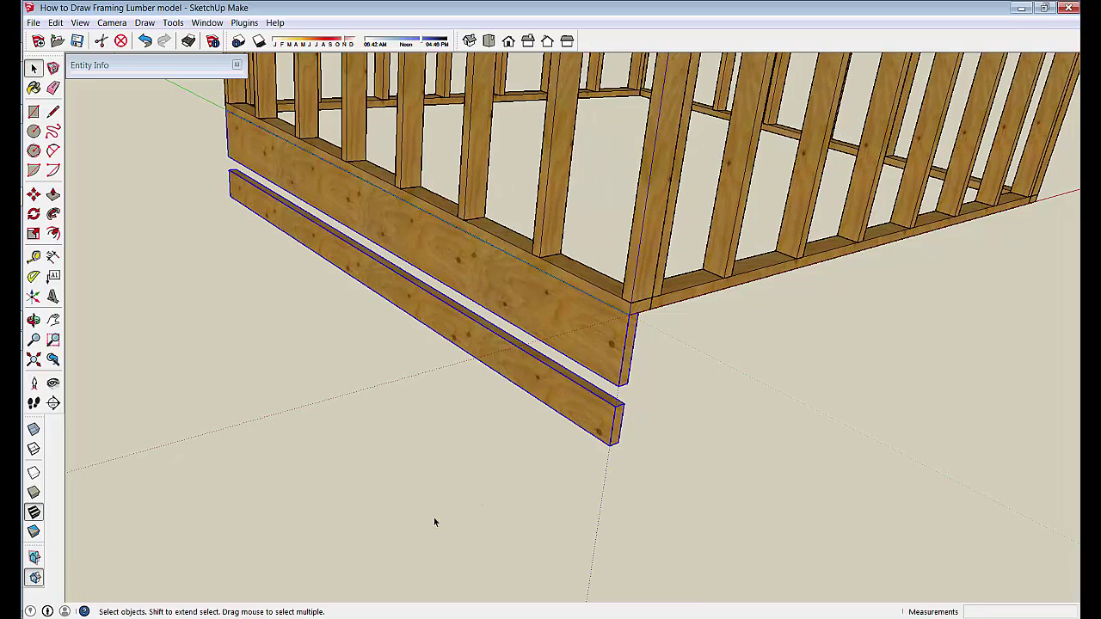
pyautogui.press('m')
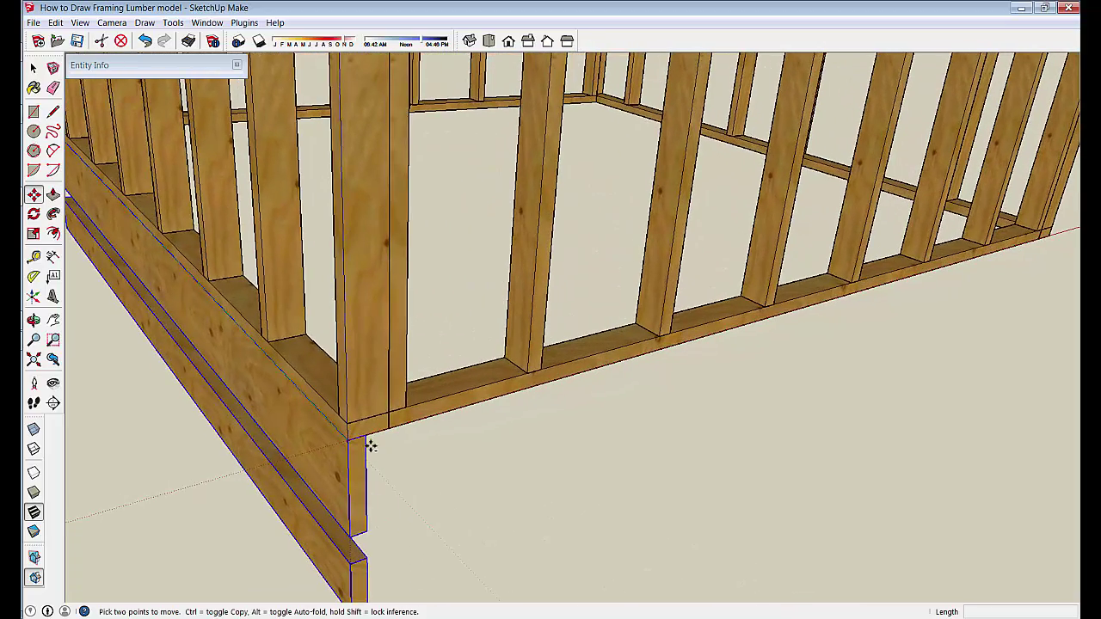
pyautogui.keyDown('ctrl'); pyautogui.click(361, 434); pyautogui.keyUp('ctrl')
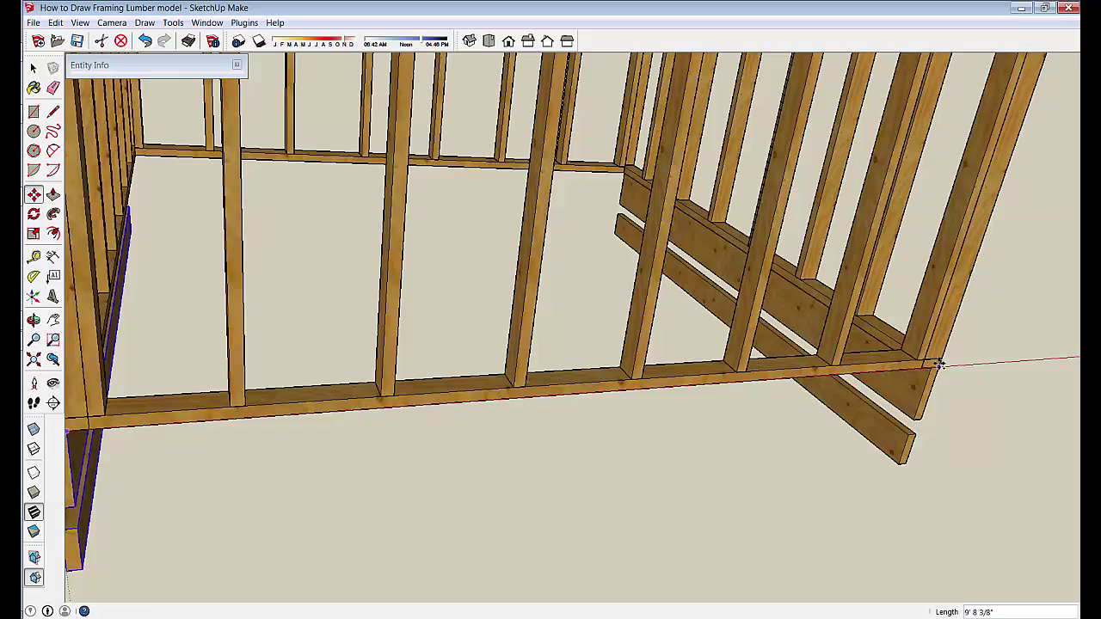
pyautogui.click(940, 365)
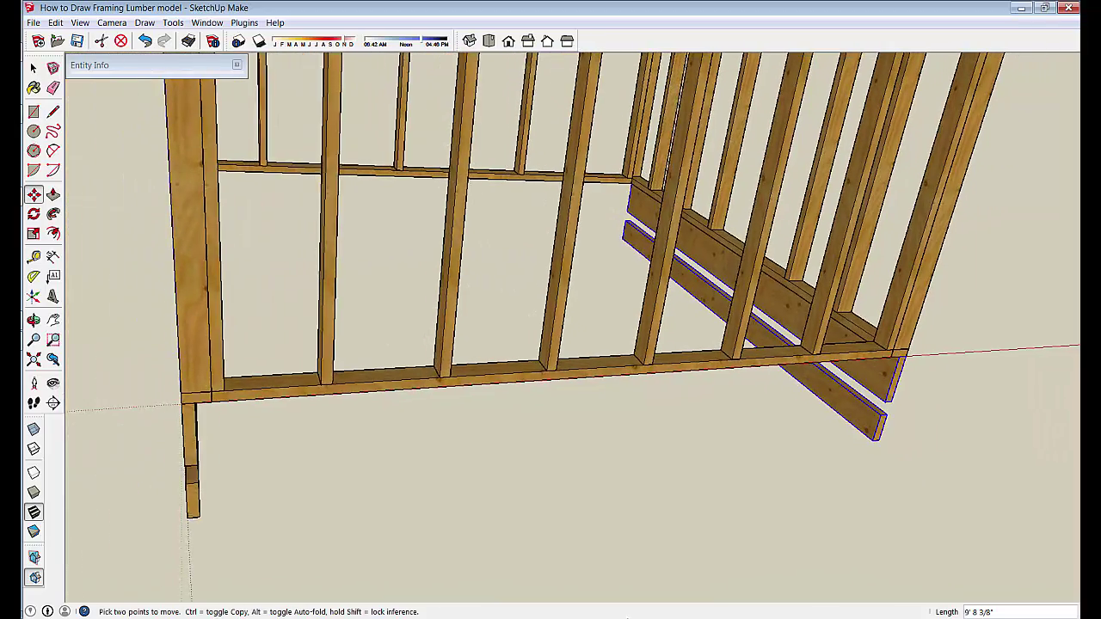
# Step: Make a copy of the two boards rotated 90° about their corner so they run along the adjacent wall
pyautogui.click(34, 214)
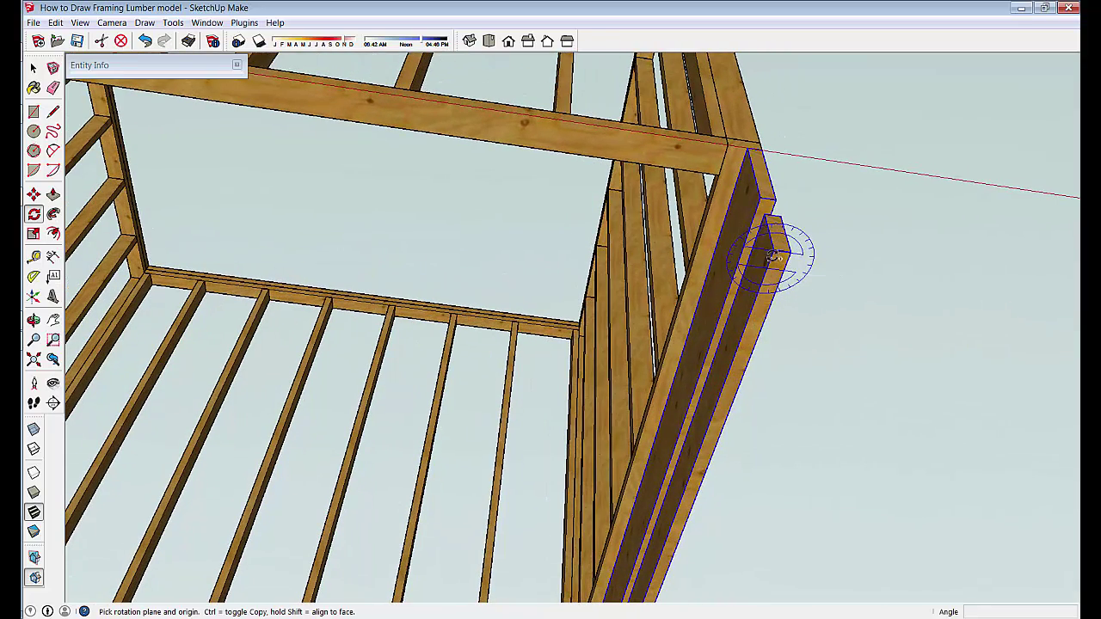
pyautogui.click(773, 250)
pyautogui.click(790, 251)
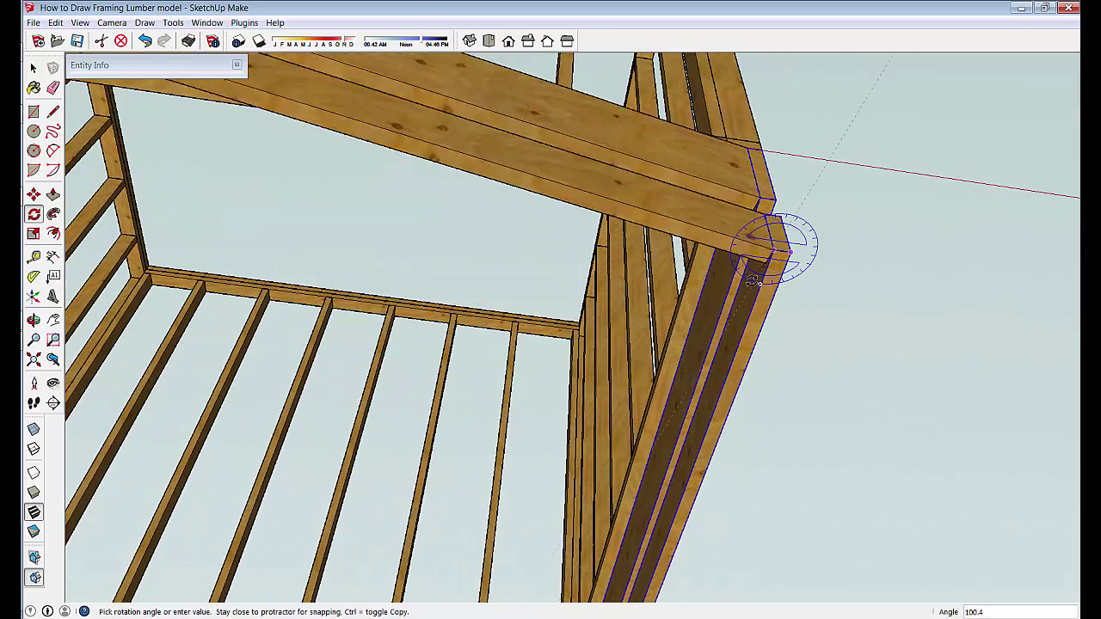
pyautogui.click(808, 254)
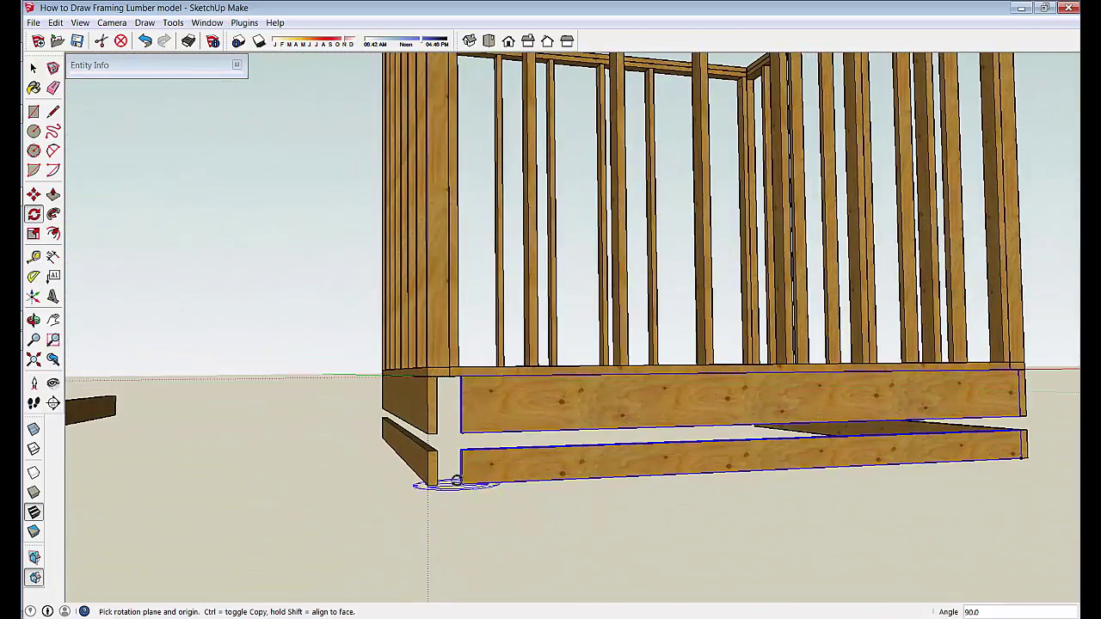
pyautogui.press('space')
# Step: Open the upper rotated board for editing and pull its end face out 4" to meet the side board
pyautogui.doubleClick(488, 420)
pyautogui.moveTo(488, 421); pyautogui.dragTo(418, 422, button='middle')
pyautogui.scroll(2, 418, 422)
pyautogui.click(53, 195)
pyautogui.scroll(4, 332, 381)
pyautogui.click(478, 428)
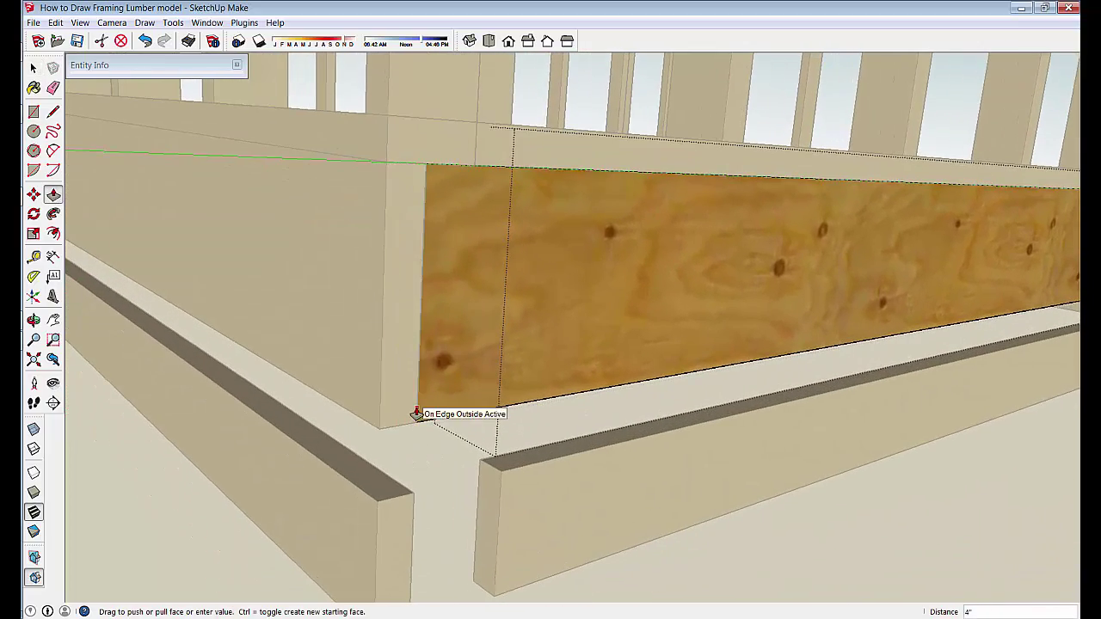
pyautogui.click(417, 415)
pyautogui.scroll(-3, 416, 526)
pyautogui.press('space')
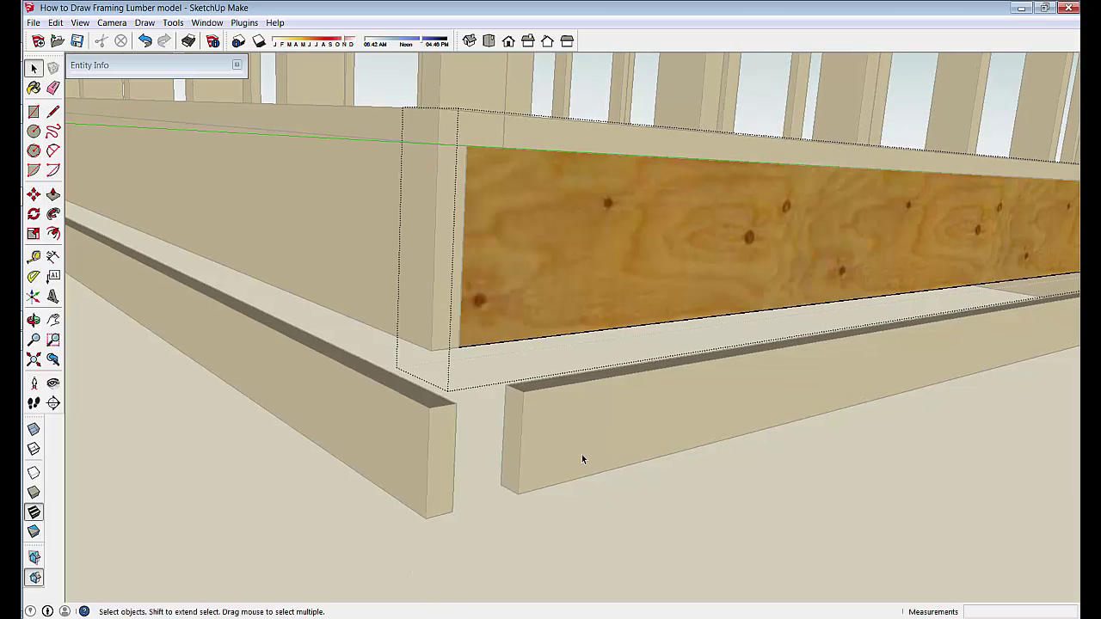
# Step: Open the lower rotated board, extend its end face by the same Push/Pull distance, and close the board
pyautogui.click(582, 458)
pyautogui.click(53, 194)
pyautogui.doubleClick(513, 450)
pyautogui.moveTo(631, 555); pyautogui.dragTo(622, 548, button='middle')
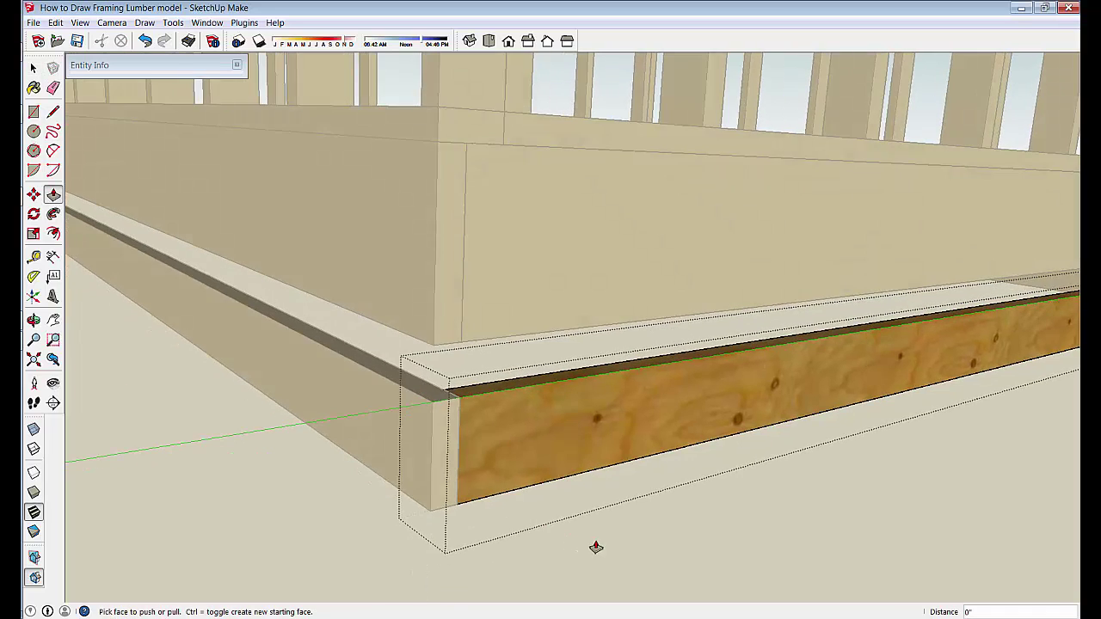
pyautogui.press('space')
pyautogui.click(647, 542)
# Step: Select the upper and lower side boards at the corner and copy them 1' 4" inward along the adjacent boards
pyautogui.scroll(-5, 523, 310)
pyautogui.moveTo(523, 309)
pyautogui.mouseDown(button='middle')
pyautogui.moveTo(452, 376)
pyautogui.moveTo(695, 388)
pyautogui.moveTo(657, 456)
pyautogui.moveTo(676, 465)
pyautogui.moveTo(496, 561)
pyautogui.moveTo(356, 543)
pyautogui.moveTo(382, 528)
pyautogui.moveTo(377, 501)
pyautogui.moveTo(486, 479)
pyautogui.moveTo(451, 455)
pyautogui.moveTo(430, 463)
pyautogui.moveTo(363, 442)
pyautogui.moveTo(351, 477)
pyautogui.mouseUp(button='middle')
pyautogui.scroll(-2, 450, 377)
pyautogui.click(727, 359)
pyautogui.keyDown('shift'); pyautogui.click(715, 393); pyautogui.keyUp('shift')
pyautogui.scroll(2, 394, 545)
pyautogui.scroll(2, 356, 543)
pyautogui.press('m')
pyautogui.press('ctrl')
pyautogui.click(351, 477)
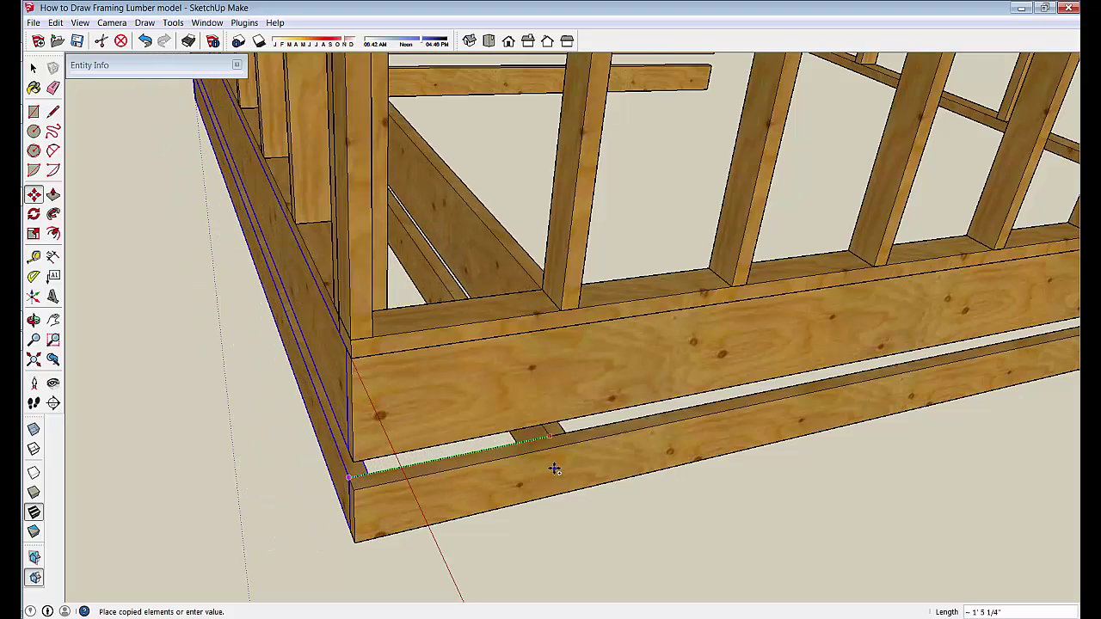
pyautogui.click(567, 244)
# Step: Array the copied pair of boards across the floor at the same spacing with a 6x multiplier
pyautogui.scroll(-6, 528, 504)
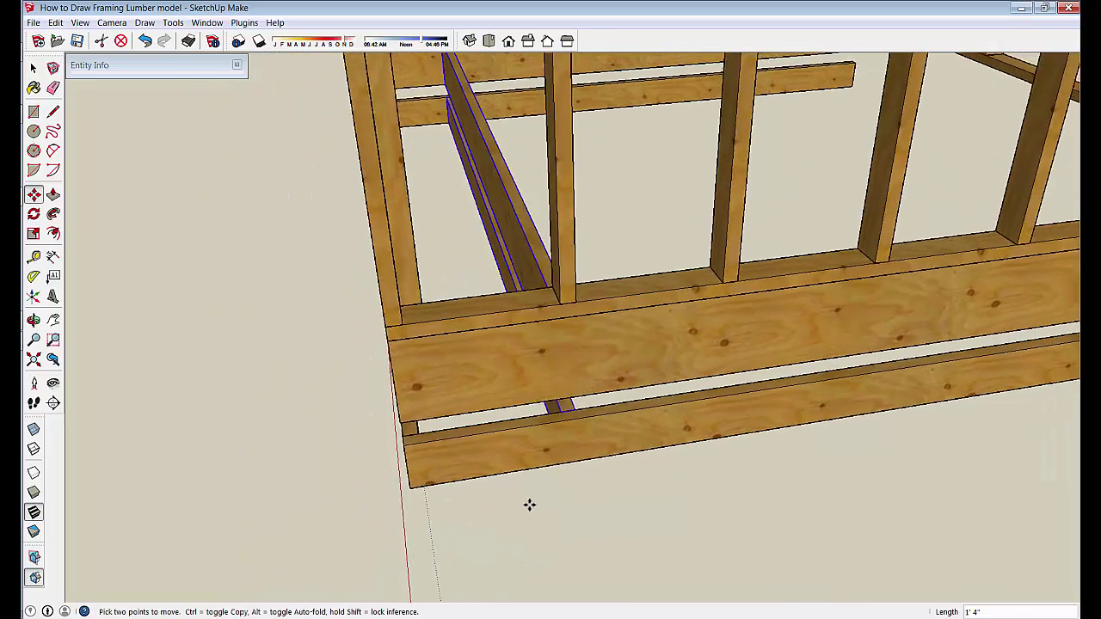
pyautogui.scroll(5, 529, 505)
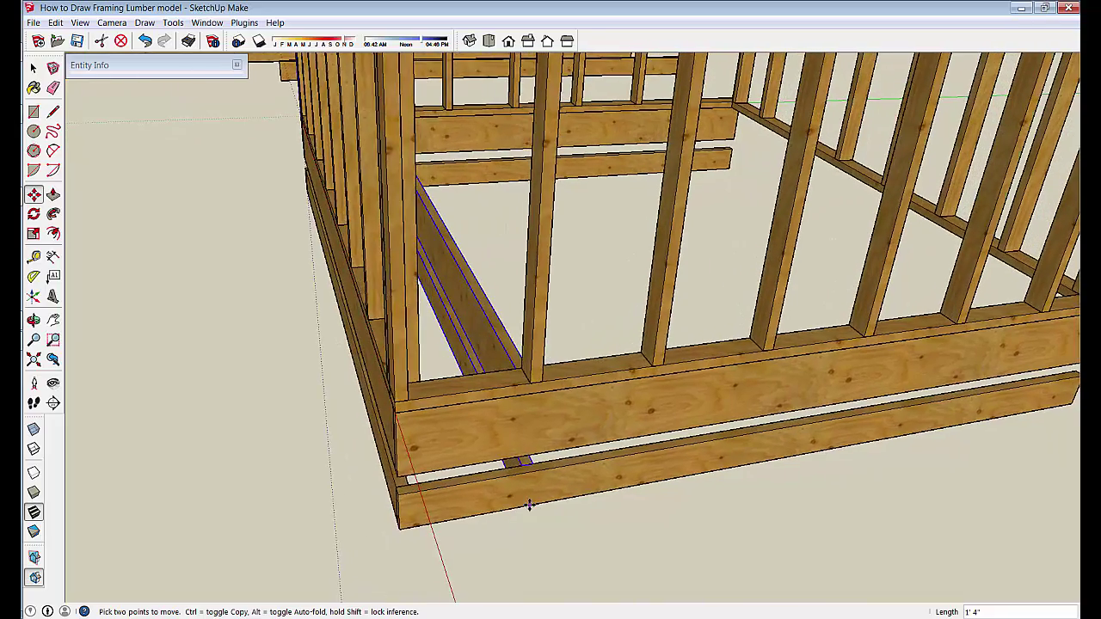
pyautogui.scroll(1, 529, 506)
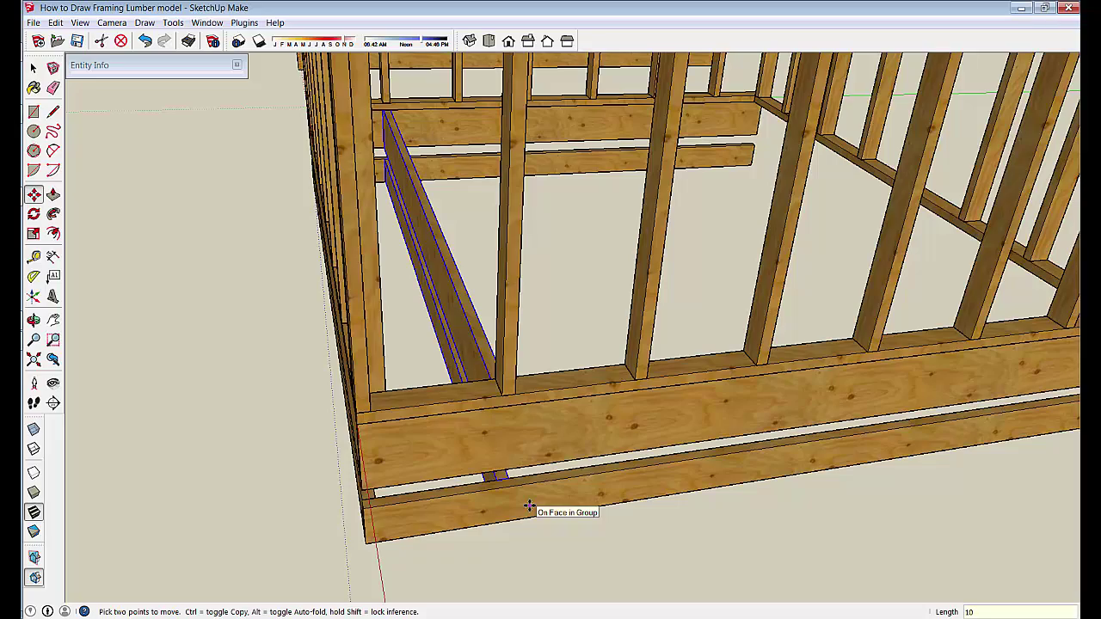
pyautogui.scroll(-5, 529, 506)
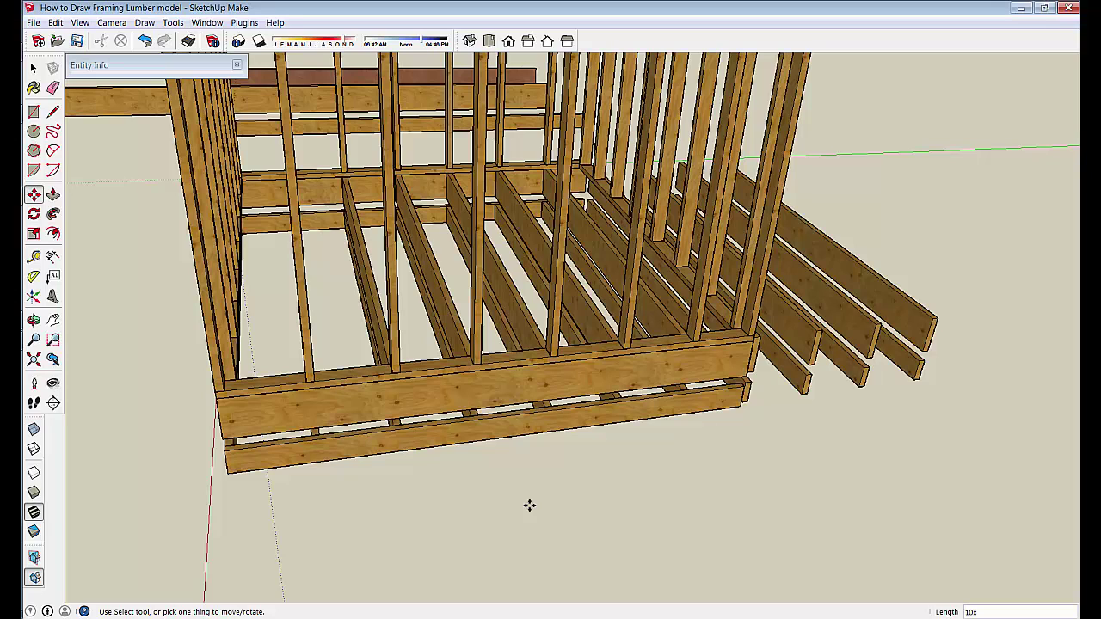
pyautogui.write('x')
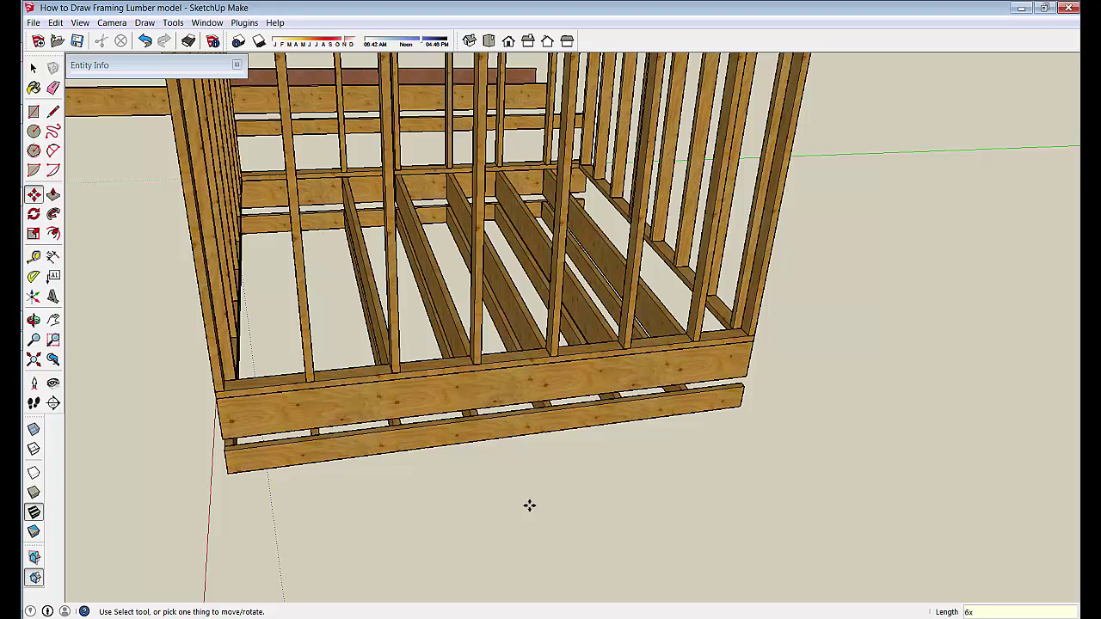
pyautogui.press('Return')
pyautogui.press('space')
# Step: Select the detached upper and lower boards at the far end and move them against the wall frame's corner
pyautogui.scroll(3, 659, 546)
pyautogui.scroll(5, 738, 400)
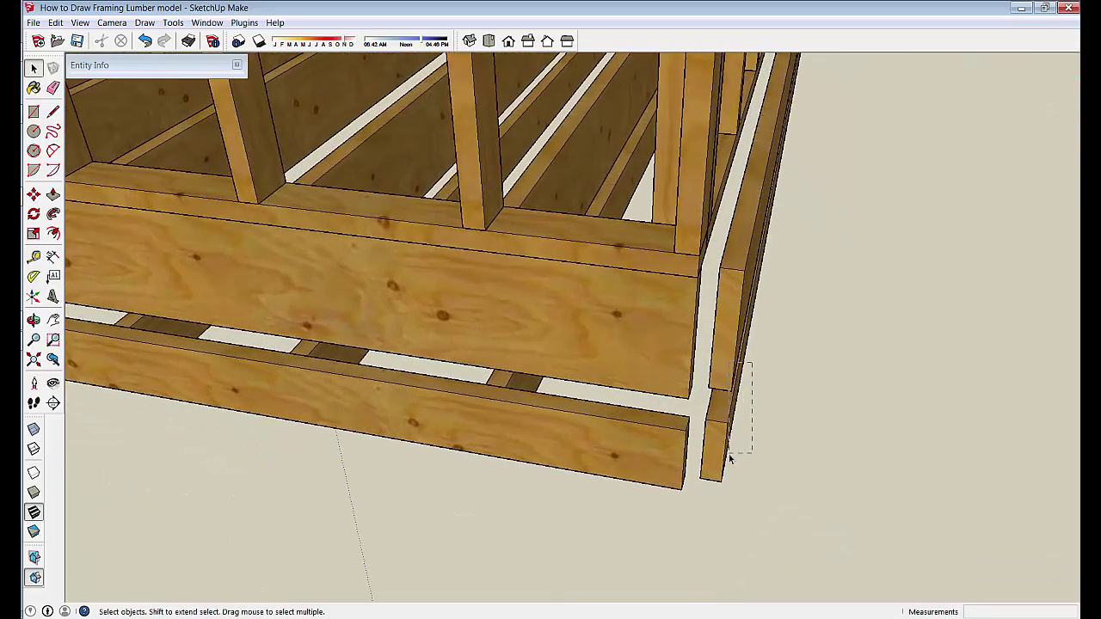
pyautogui.moveTo(729, 456); pyautogui.dragTo(729, 457)
pyautogui.moveTo(757, 530); pyautogui.dragTo(737, 537, button='middle')
pyautogui.press('m')
pyautogui.scroll(3, 774, 469)
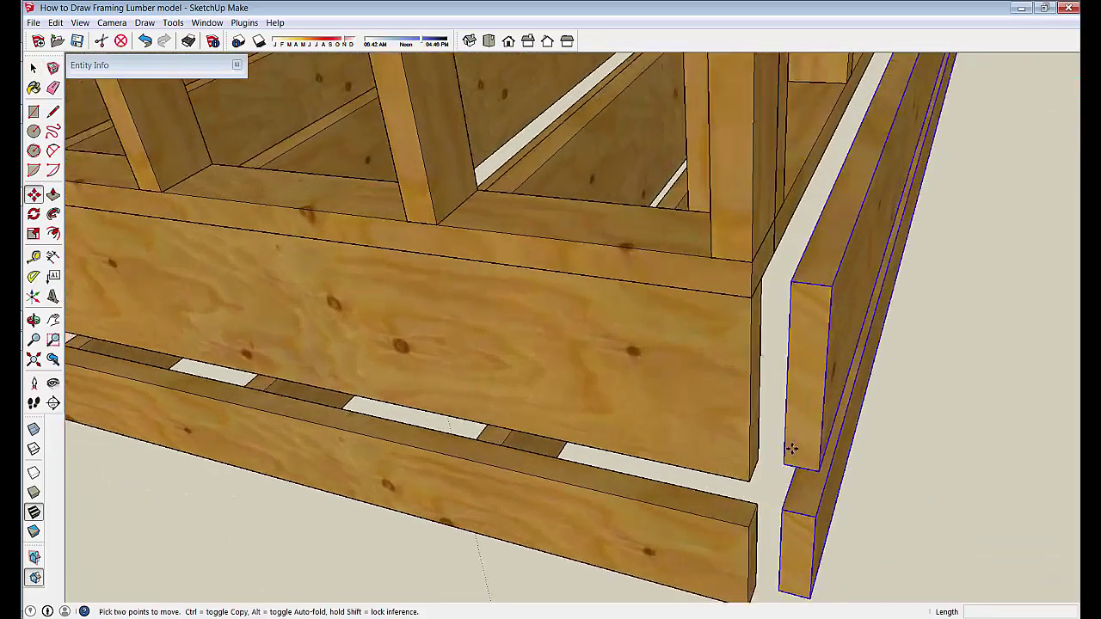
pyautogui.scroll(2, 853, 177)
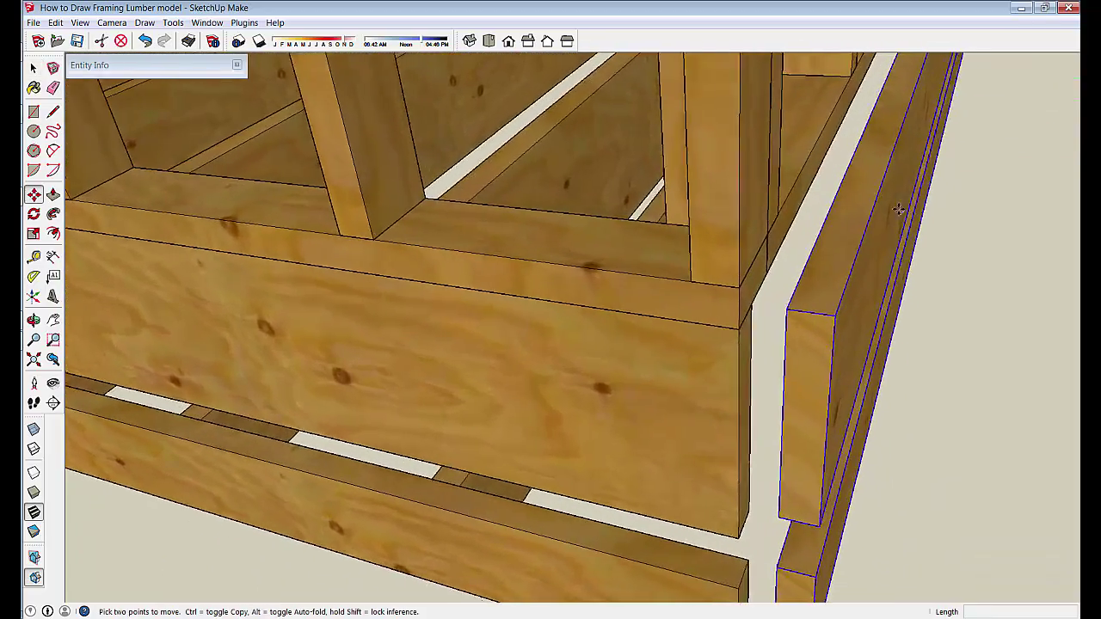
pyautogui.click(830, 314)
pyautogui.click(746, 305)
pyautogui.scroll(-3, 522, 349)
pyautogui.scroll(-5, 522, 349)
pyautogui.moveTo(490, 361)
pyautogui.mouseDown(button='middle')
pyautogui.moveTo(499, 318)
pyautogui.moveTo(594, 284)
pyautogui.moveTo(688, 314)
pyautogui.mouseUp(button='middle')
pyautogui.press('space')
# Step: Select all the boards of the lower, narrower layer beneath the frame and make them into a group
pyautogui.moveTo(588, 557); pyautogui.dragTo(178, 385, button='middle')
pyautogui.click(337, 387)
pyautogui.moveTo(178, 385); pyautogui.dragTo(740, 452)
pyautogui.moveTo(467, 418); pyautogui.dragTo(448, 407, button='middle')
pyautogui.rightClick(448, 407)
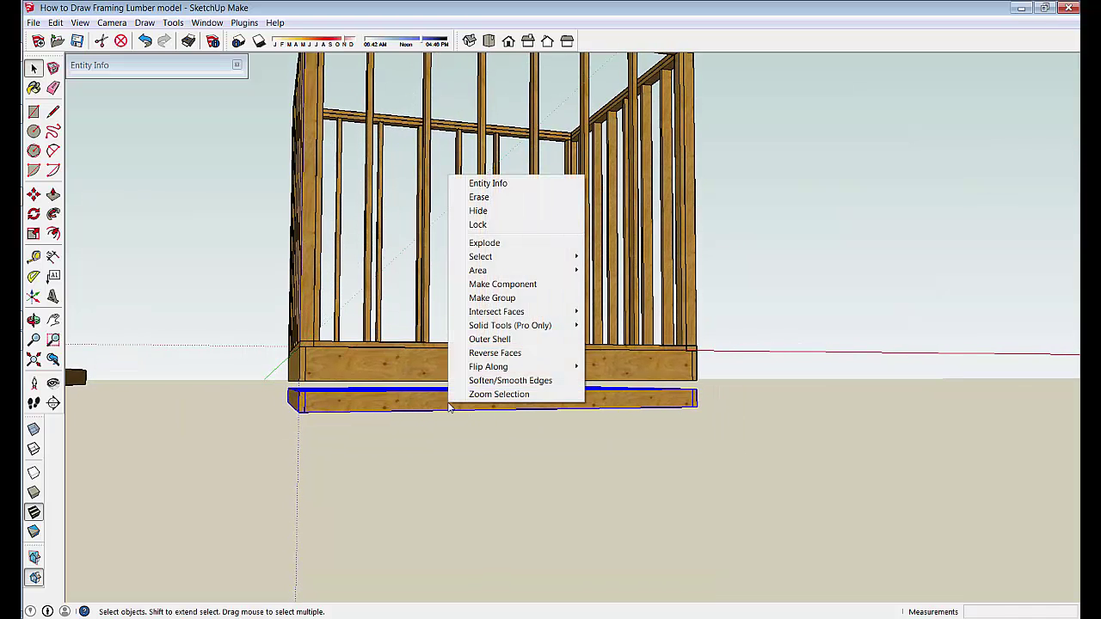
pyautogui.click(505, 300)
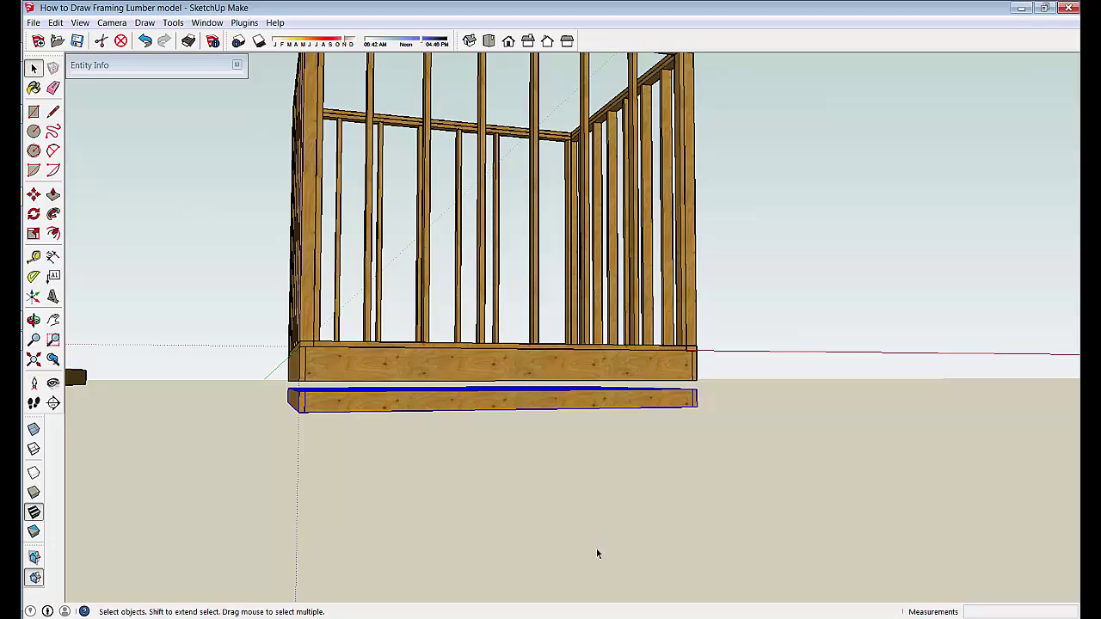
# Step: Move the grouped narrower board layer from beneath the floor up onto the wall frame's top plates, aligning the corners
pyautogui.press('m')
pyautogui.moveTo(597, 553); pyautogui.dragTo(599, 418, button='middle')
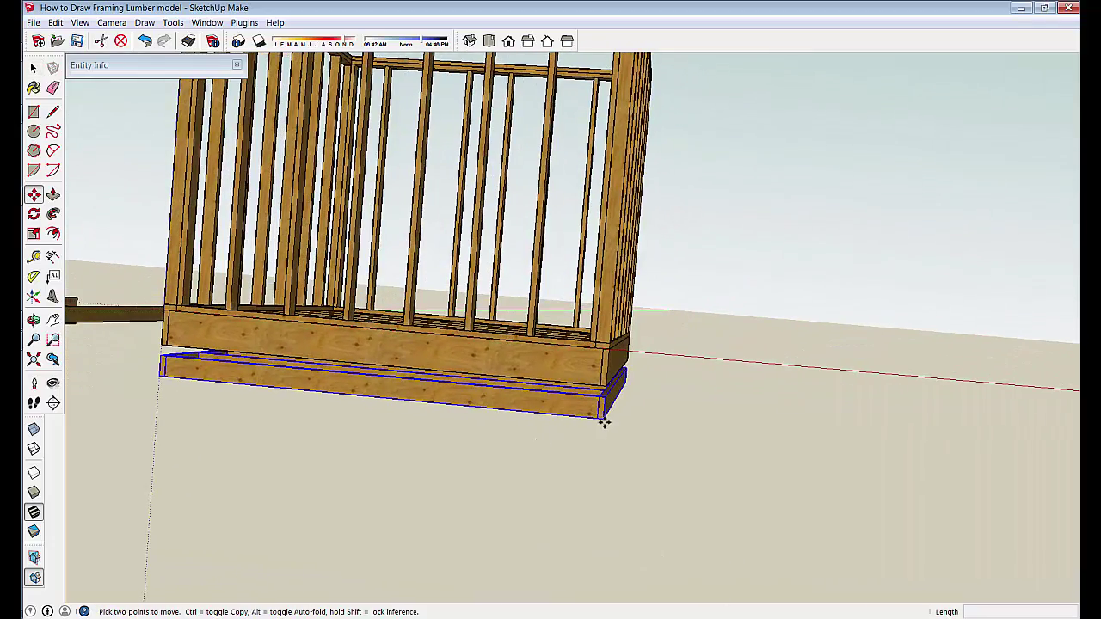
pyautogui.click(604, 420)
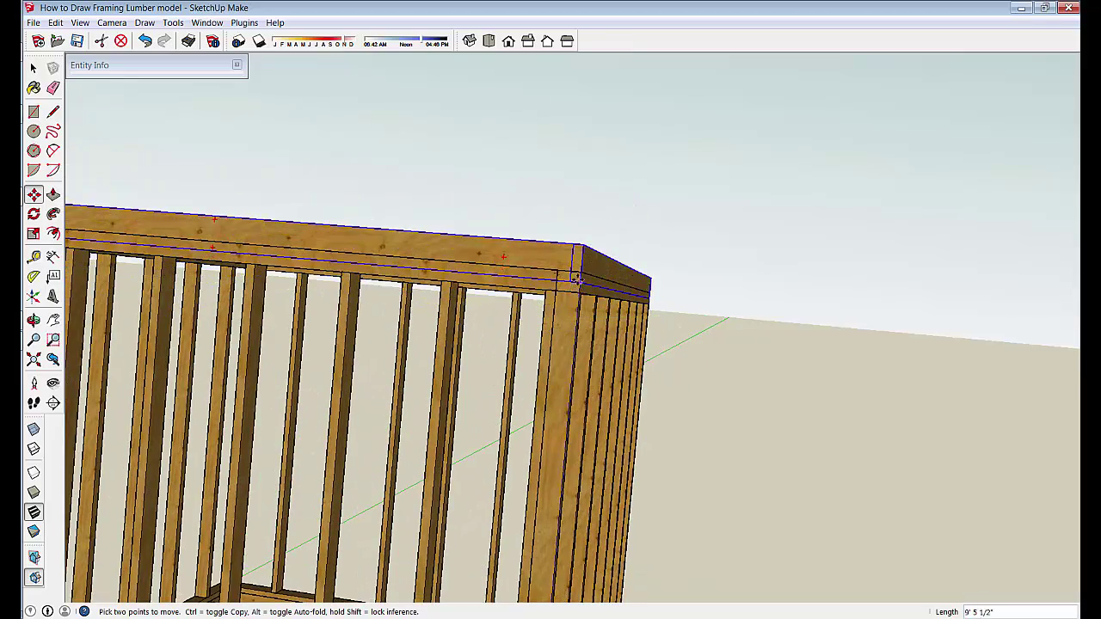
pyautogui.click(578, 270)
pyautogui.moveTo(577, 269); pyautogui.dragTo(316, 526, button='middle')
# Step: Select all the wide floor boards beneath the wall frame and make them into a group
pyautogui.press('space')
pyautogui.moveTo(686, 489); pyautogui.dragTo(854, 442, button='middle')
pyautogui.moveTo(836, 408); pyautogui.dragTo(484, 546)
pyautogui.moveTo(298, 611); pyautogui.dragTo(299, 612)
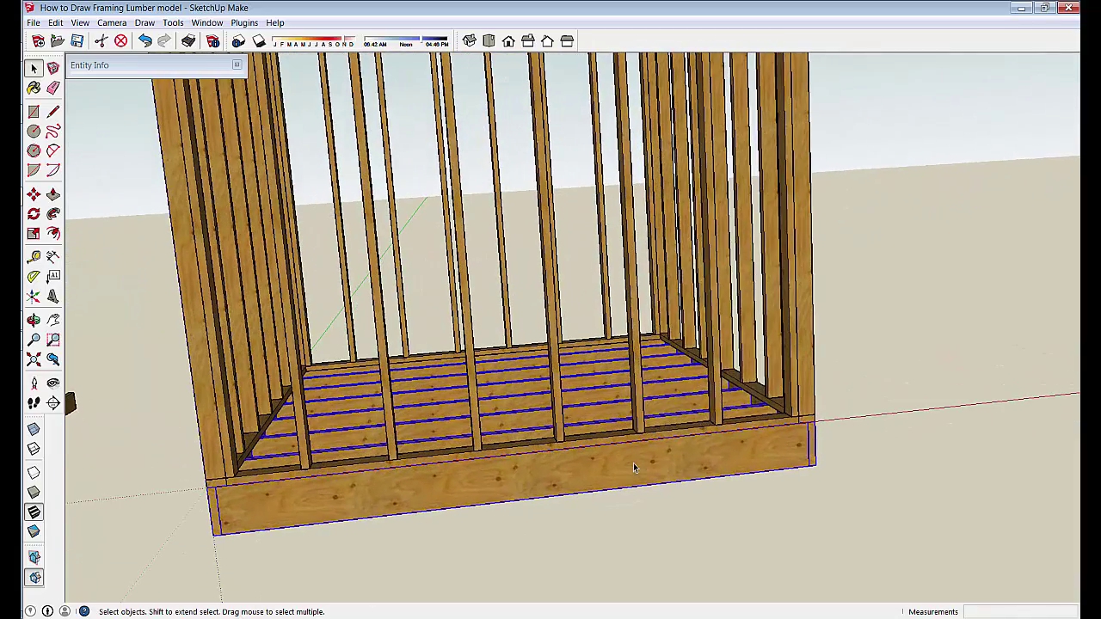
pyautogui.rightClick(633, 467)
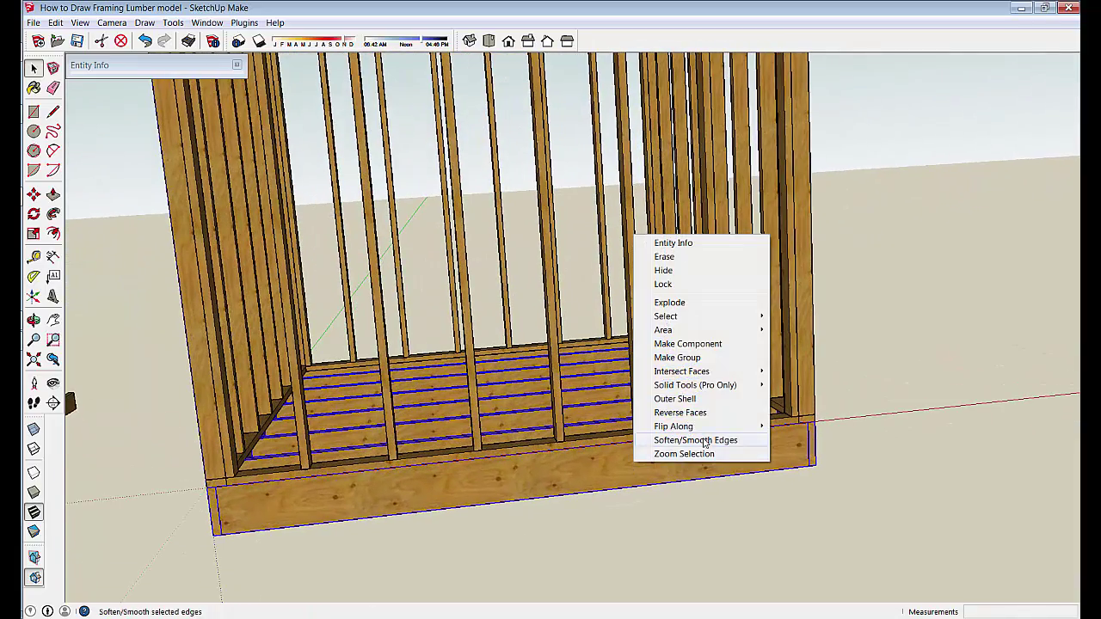
pyautogui.click(686, 358)
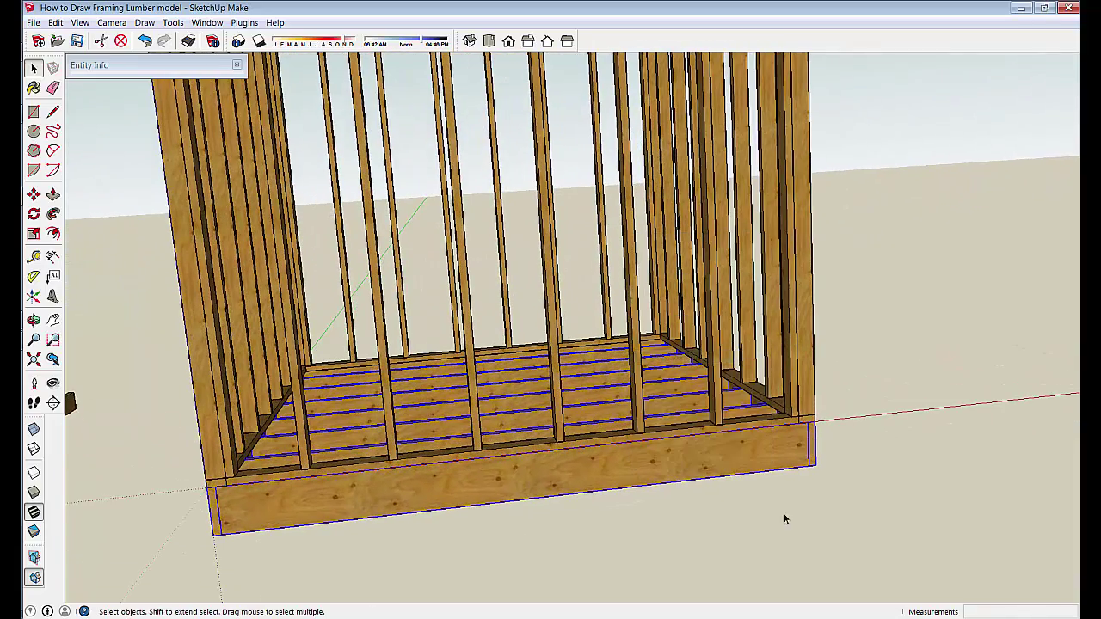
# Step: Move the floor board group straight down 0.75" from the underside of the wall frame and deselect it
pyautogui.press('m')
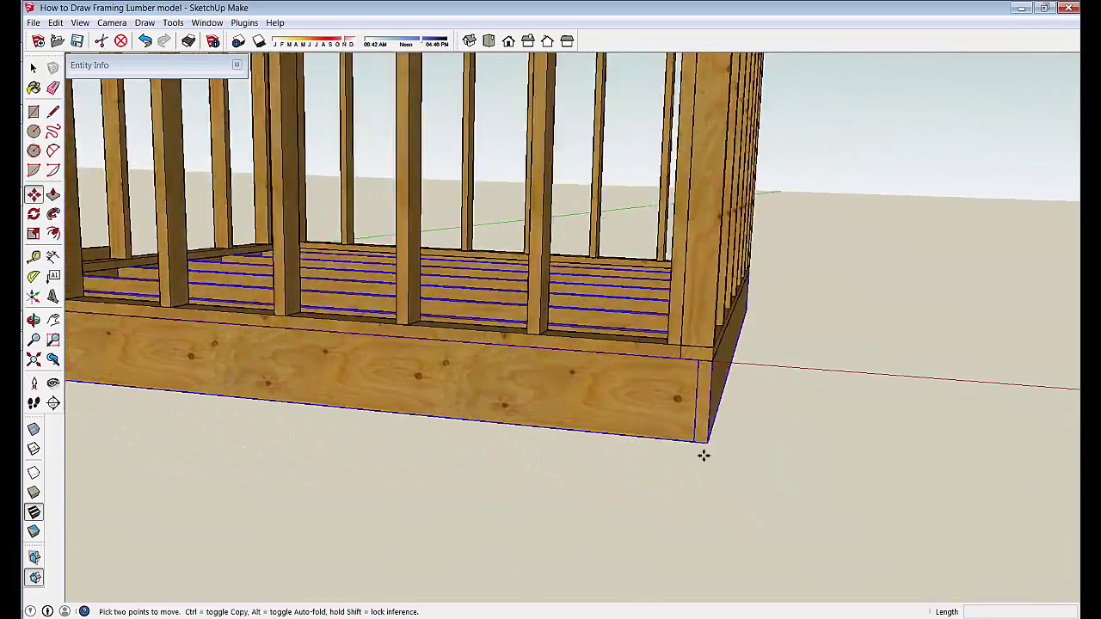
pyautogui.click(694, 343)
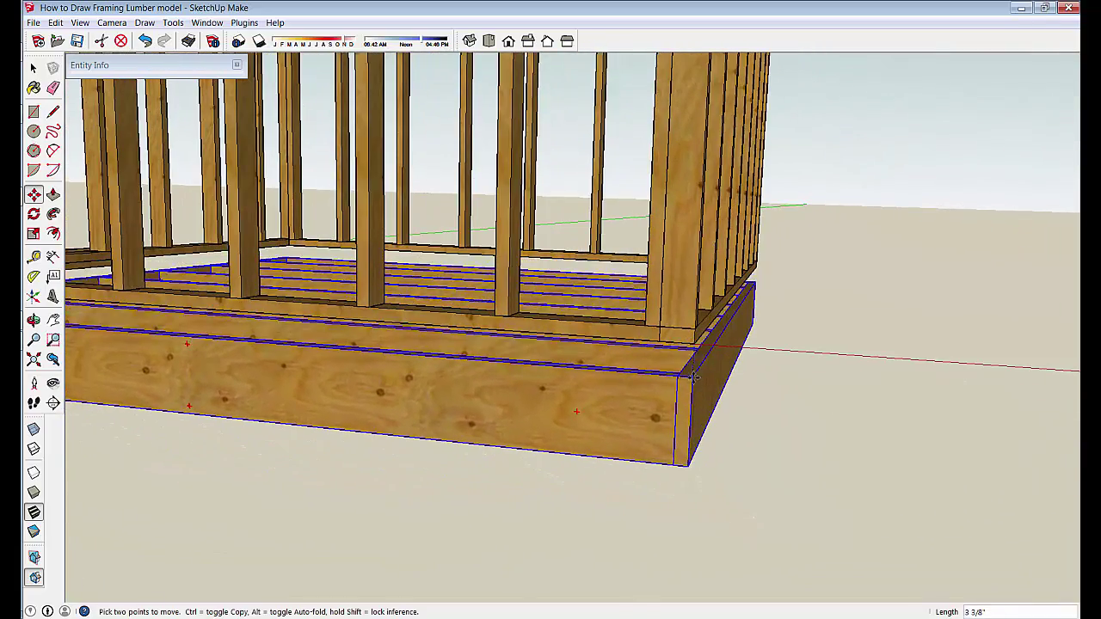
pyautogui.click(692, 406)
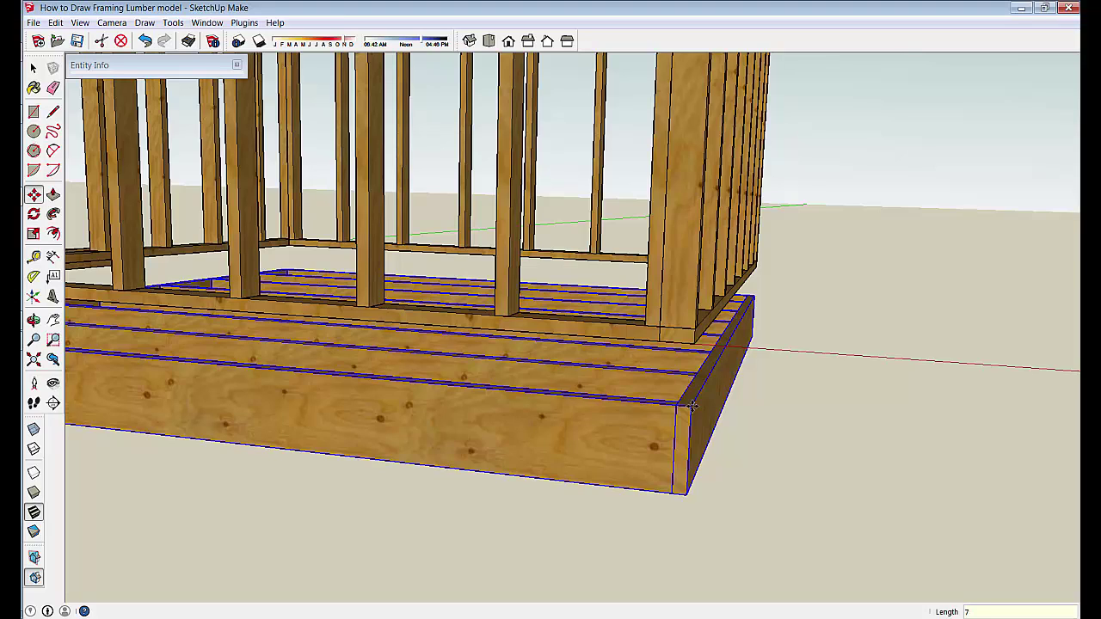
pyautogui.write('.75')
pyautogui.press('Return')
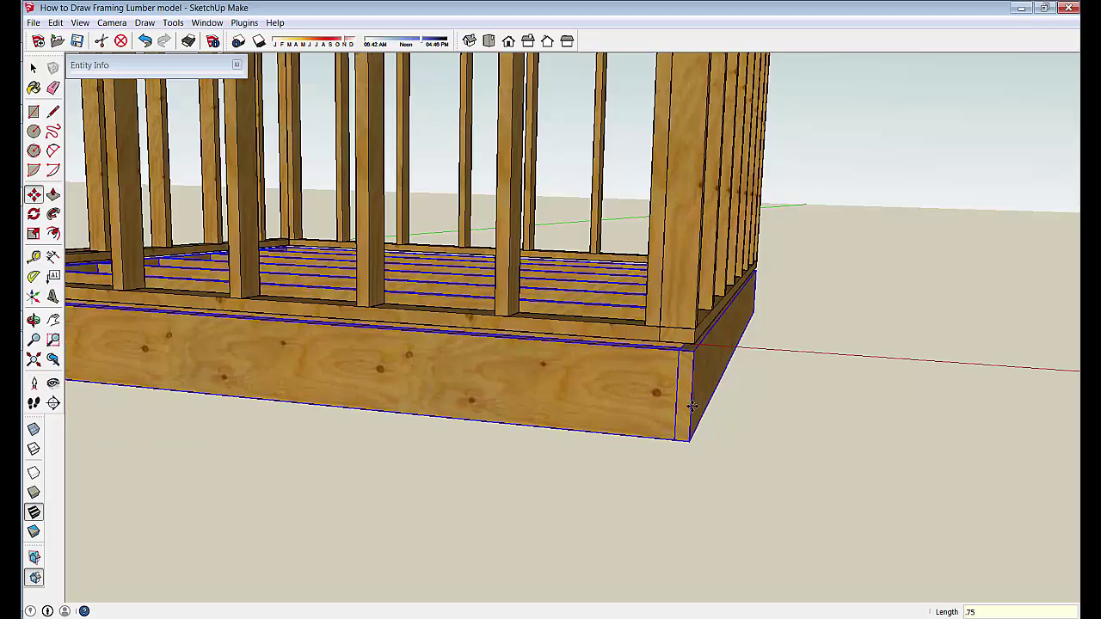
pyautogui.press('space')
pyautogui.click(820, 442)
# Step: Turn on shadows for the whole framed structure
pyautogui.scroll(-3, 820, 442)
pyautogui.moveTo(821, 442); pyautogui.dragTo(297, 331, button='middle')
pyautogui.click(258, 41)
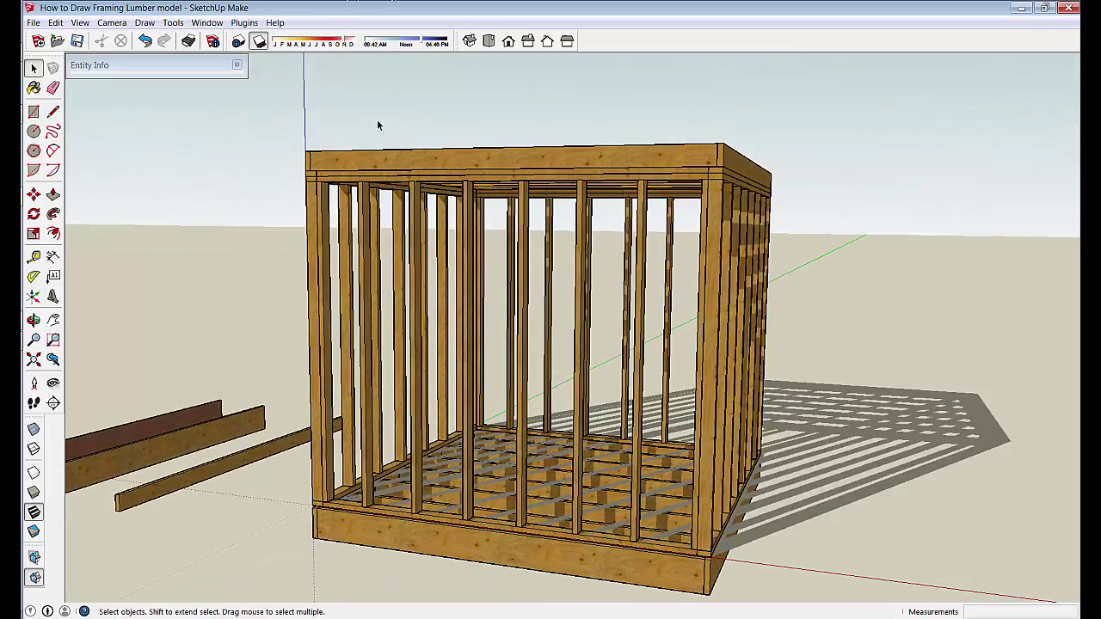
pyautogui.moveTo(851, 533); pyautogui.dragTo(871, 553, button='middle')
pyautogui.moveTo(481, 545); pyautogui.dragTo(349, 568, button='middle')
# Step: Select the entire framed structure and move it so the floor's lower outer corner sits on the axes origin
pyautogui.scroll(-5, 545, 229)
pyautogui.moveTo(516, 229); pyautogui.dragTo(383, 205, button='middle')
pyautogui.moveTo(378, 206); pyautogui.dragTo(793, 515)
pyautogui.moveTo(793, 514); pyautogui.dragTo(642, 582, button='middle')
pyautogui.press('m')
pyautogui.scroll(5, 488, 531)
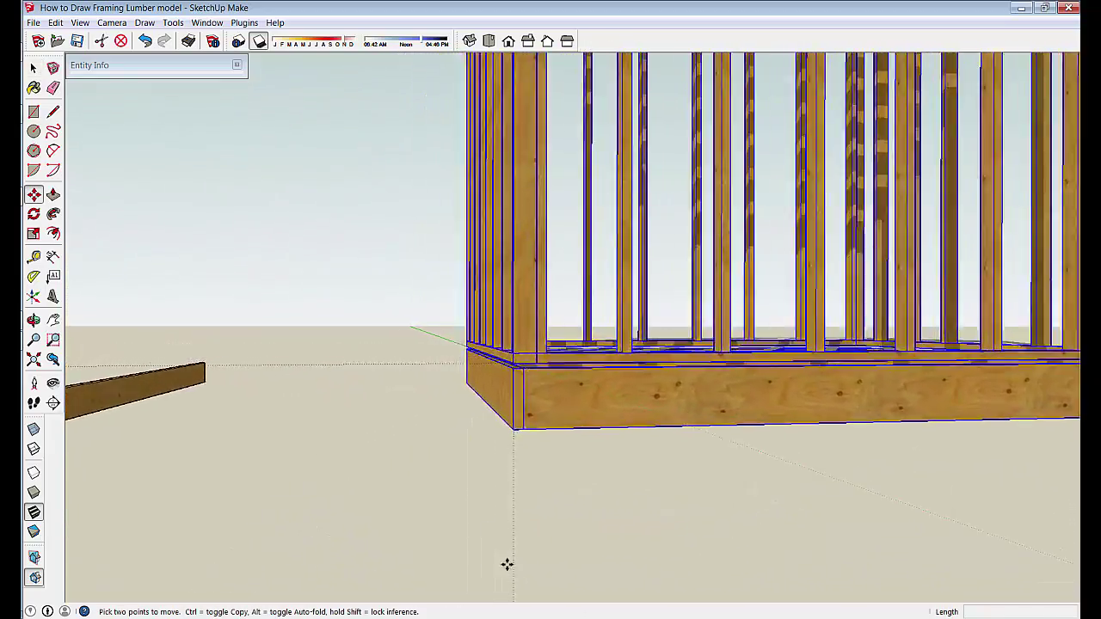
pyautogui.click(468, 479)
pyautogui.moveTo(469, 393)
pyautogui.mouseDown(button='middle')
pyautogui.moveTo(504, 502)
pyautogui.moveTo(478, 386)
pyautogui.mouseUp(button='middle')
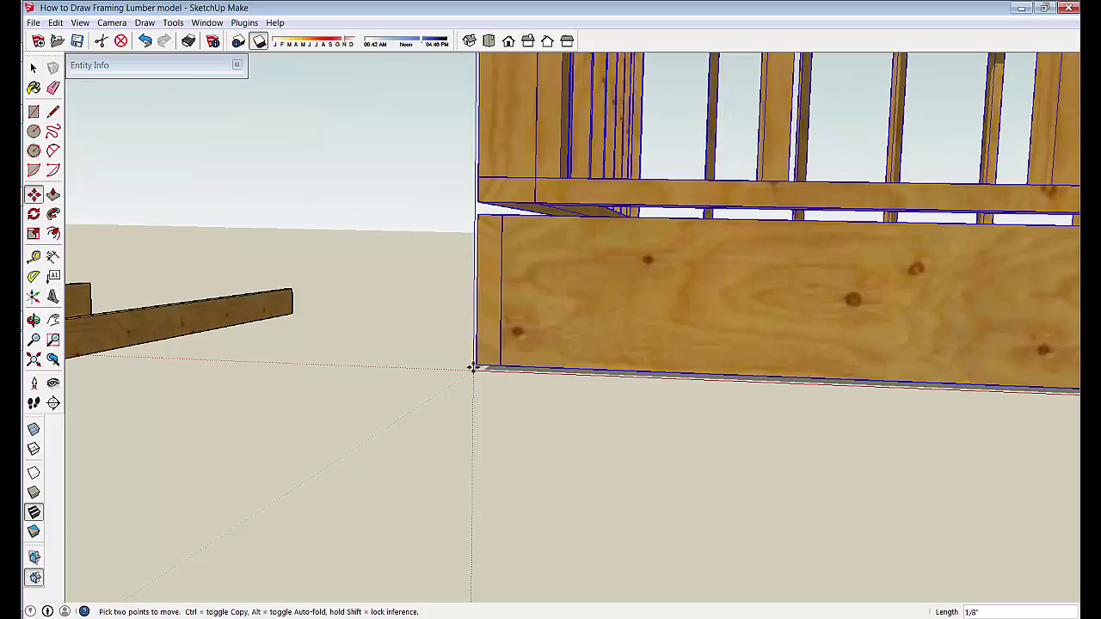
pyautogui.click(473, 372)
pyautogui.press('space')
pyautogui.click(614, 536)
pyautogui.scroll(-5, 613, 537)
pyautogui.scroll(-3, 830, 455)
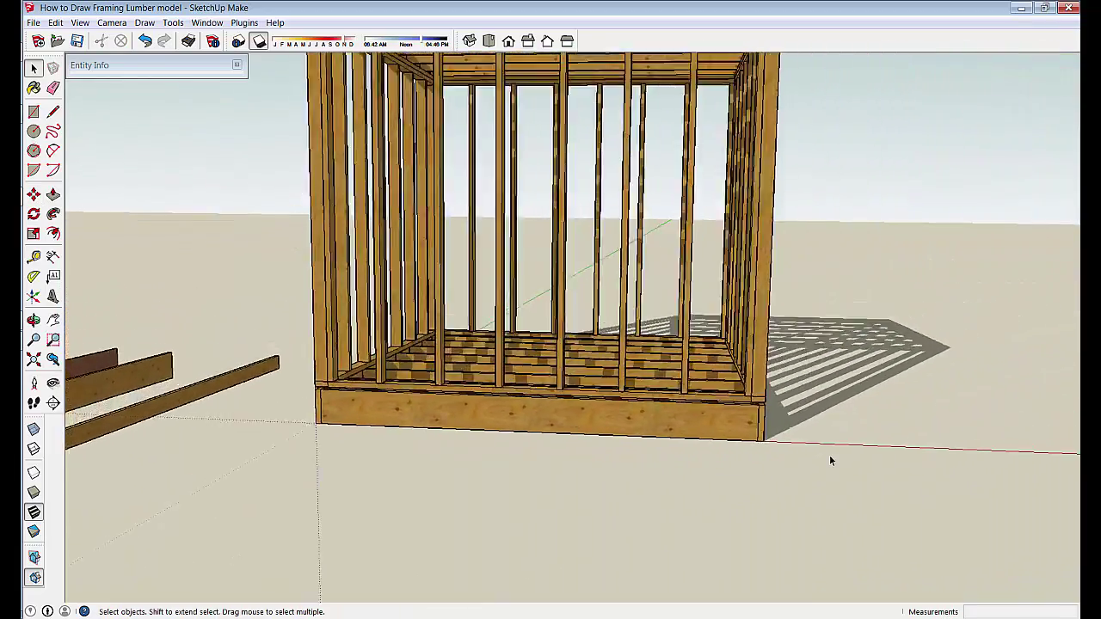
pyautogui.moveTo(830, 456); pyautogui.dragTo(745, 601, button='middle')
pyautogui.scroll(1, 745, 600)
pyautogui.scroll(2, 748, 600)
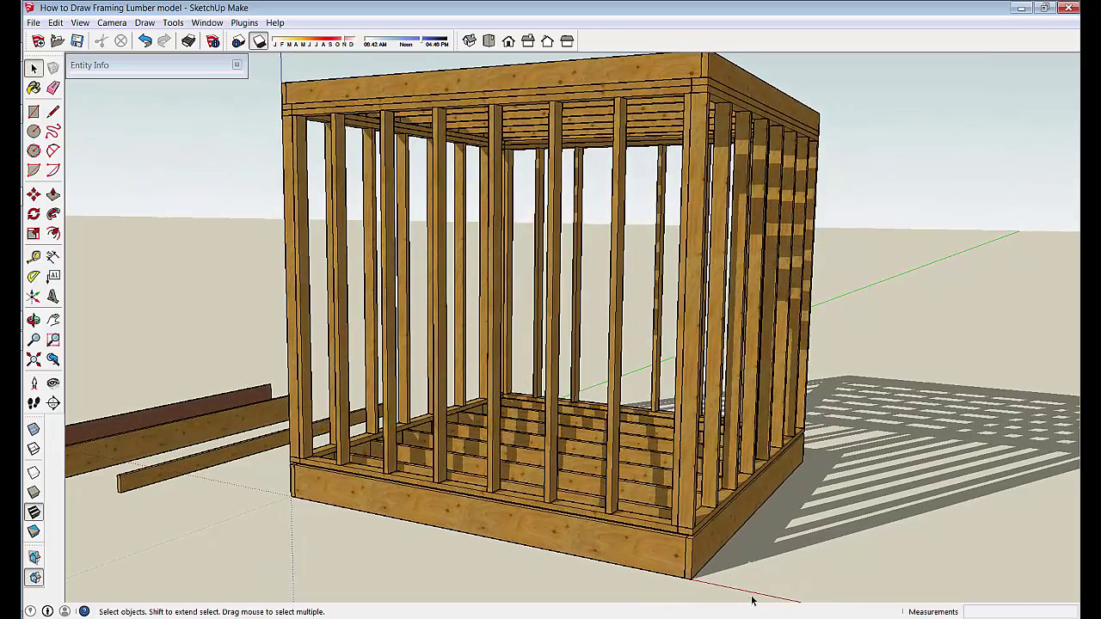
pyautogui.moveTo(752, 600); pyautogui.dragTo(755, 580, button='middle')
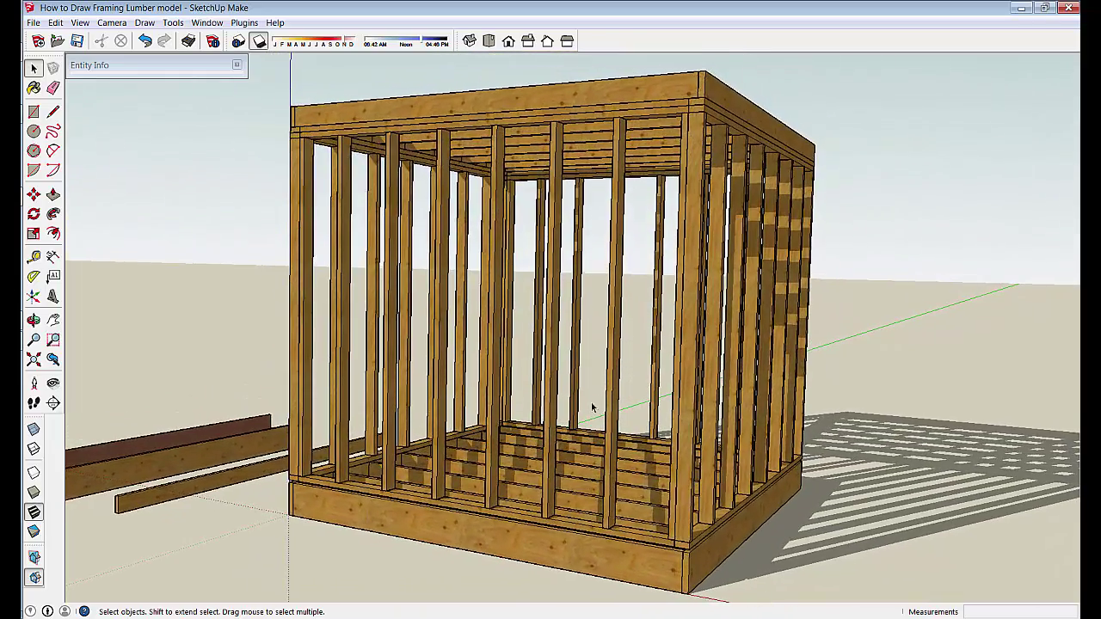